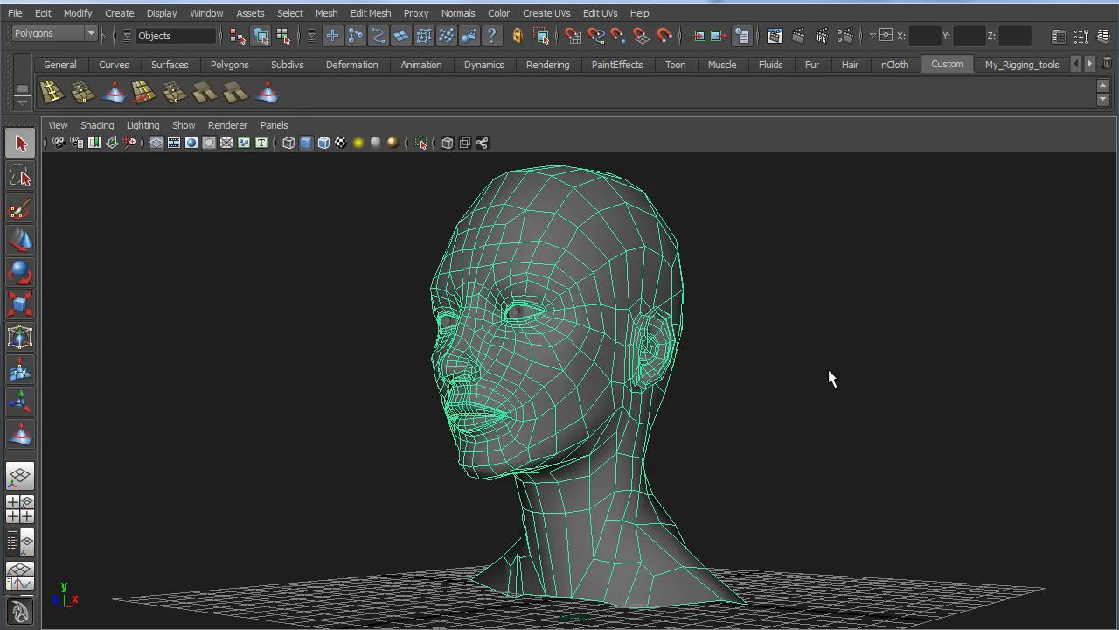
Step: Delete the stray camera-shaped object beside the head model and reselect the head mesh
left_click_drag(612, 392, 573, 398, "alt")
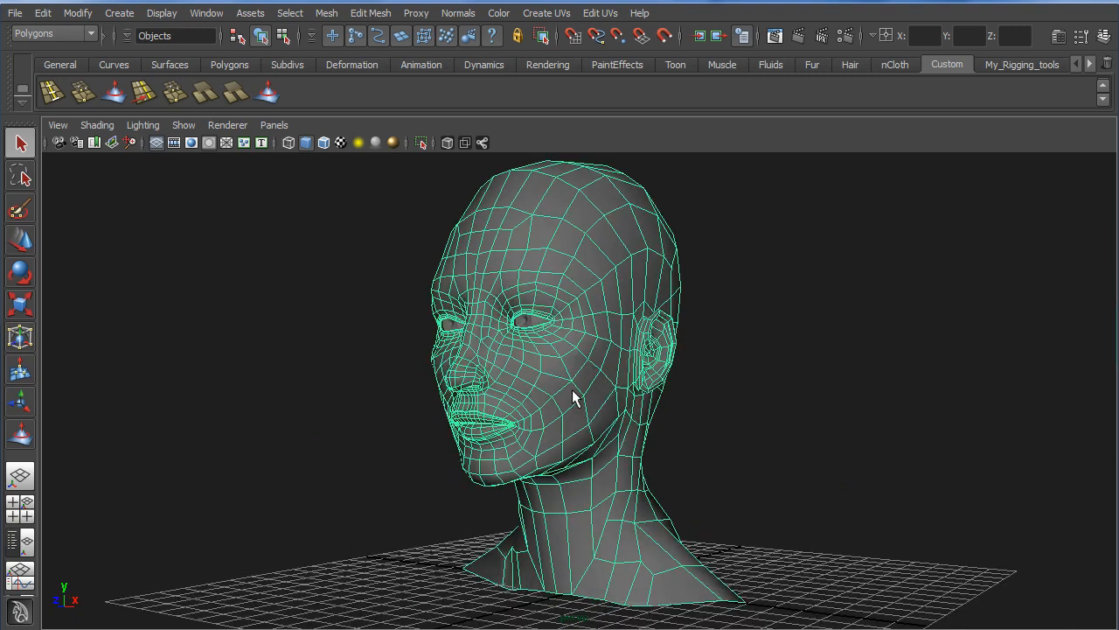
left_click_drag(614, 382, 792, 370, "alt")
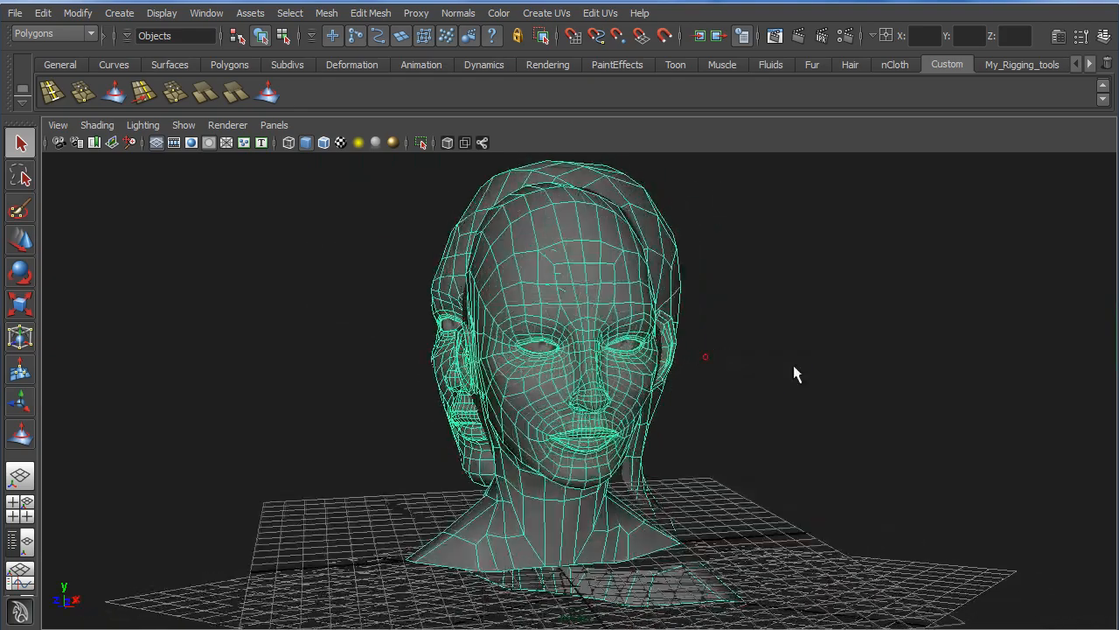
right_click_drag(775, 362, 680, 358, "alt")
mouse_move(680, 358)
left_mouse_down("alt")
mouse_move(516, 372)
mouse_move(572, 346)
mouse_move(680, 358)
left_mouse_up("alt")
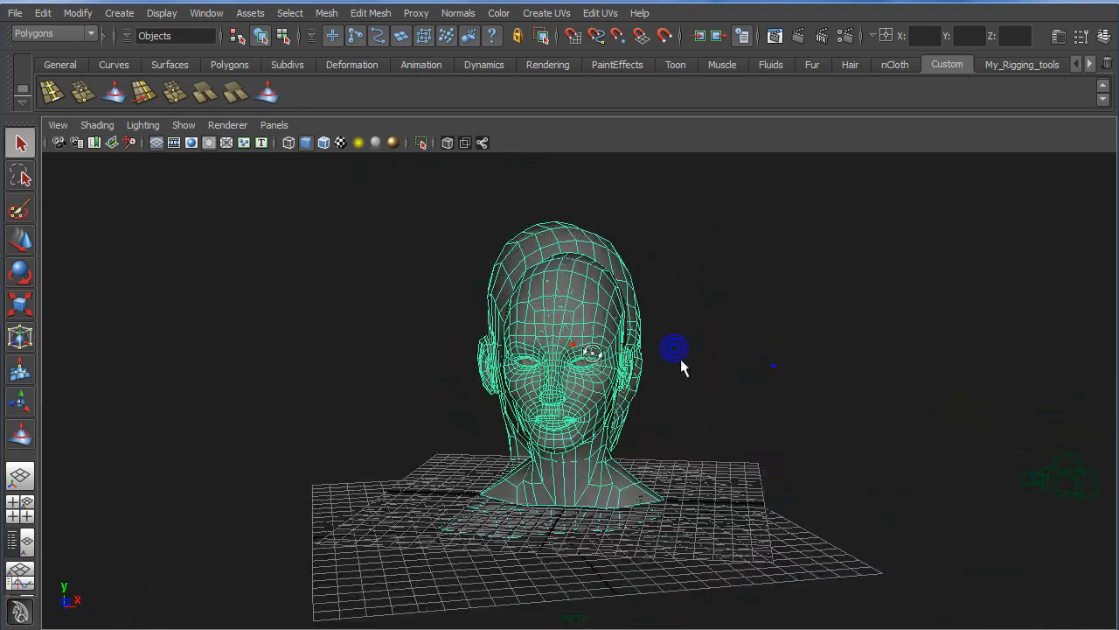
left_click_drag(922, 347, 1044, 516)
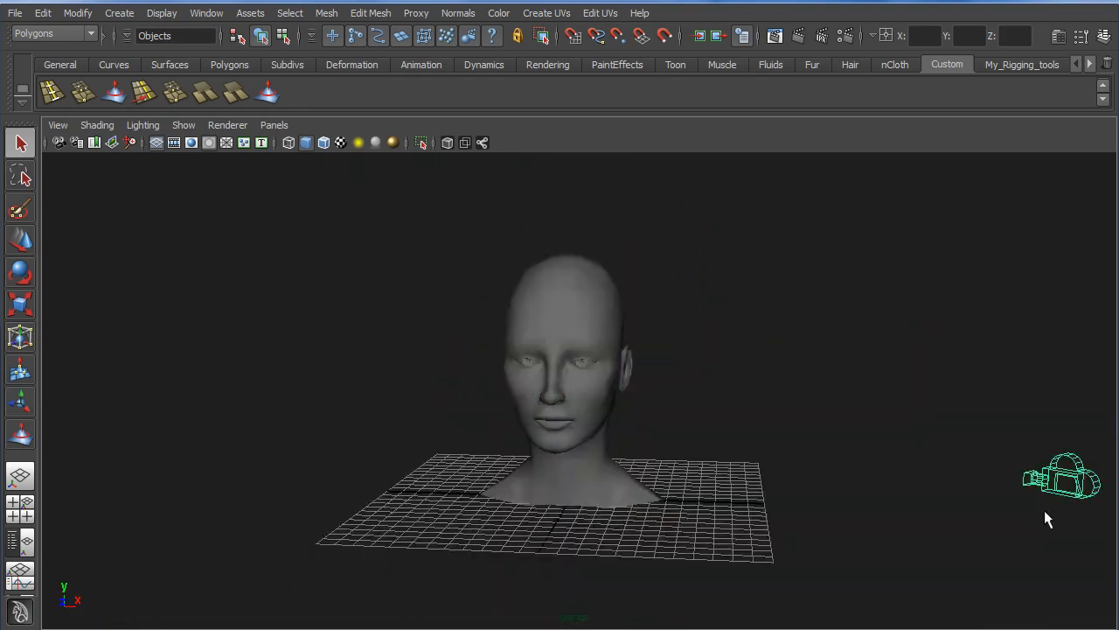
key("Delete")
left_click(598, 312)
right_click_drag(598, 313, 823, 357, "alt")
left_click(823, 357)
Step: Examine the head mesh's polygon layout around the face, ear, neck and jaw from the side and three-quarter views
left_click_drag(867, 417, 775, 394, "alt")
right_click_drag(660, 386, 724, 403, "alt")
left_click_drag(695, 400, 651, 397, "alt")
left_click(636, 396)
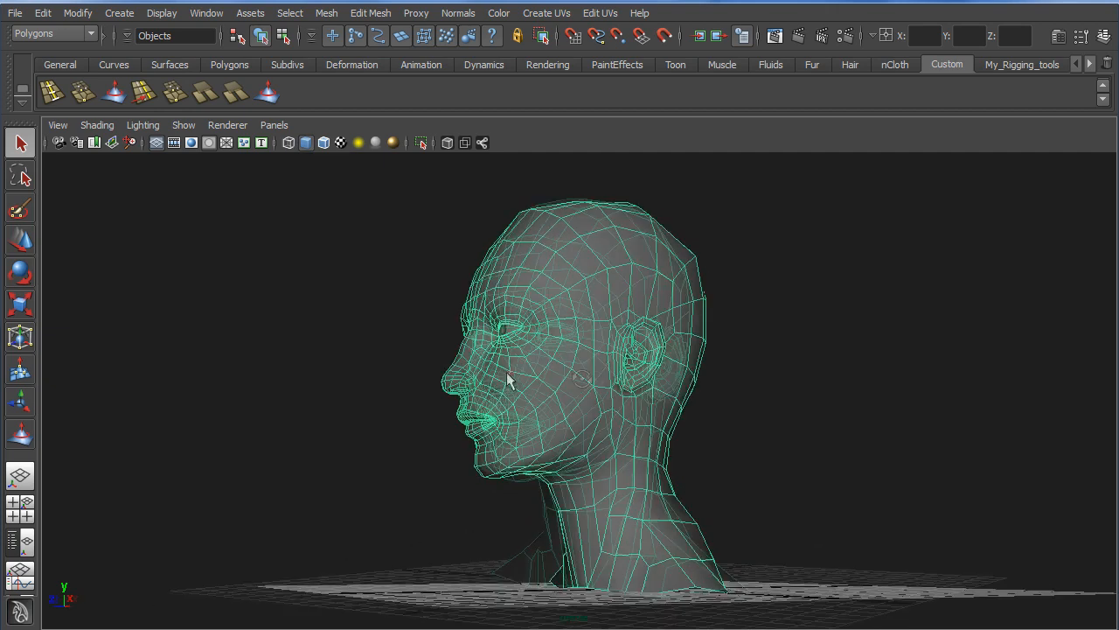
left_click_drag(510, 381, 647, 380, "alt")
right_click_drag(553, 369, 629, 384, "alt")
left_click_drag(629, 384, 493, 388, "alt")
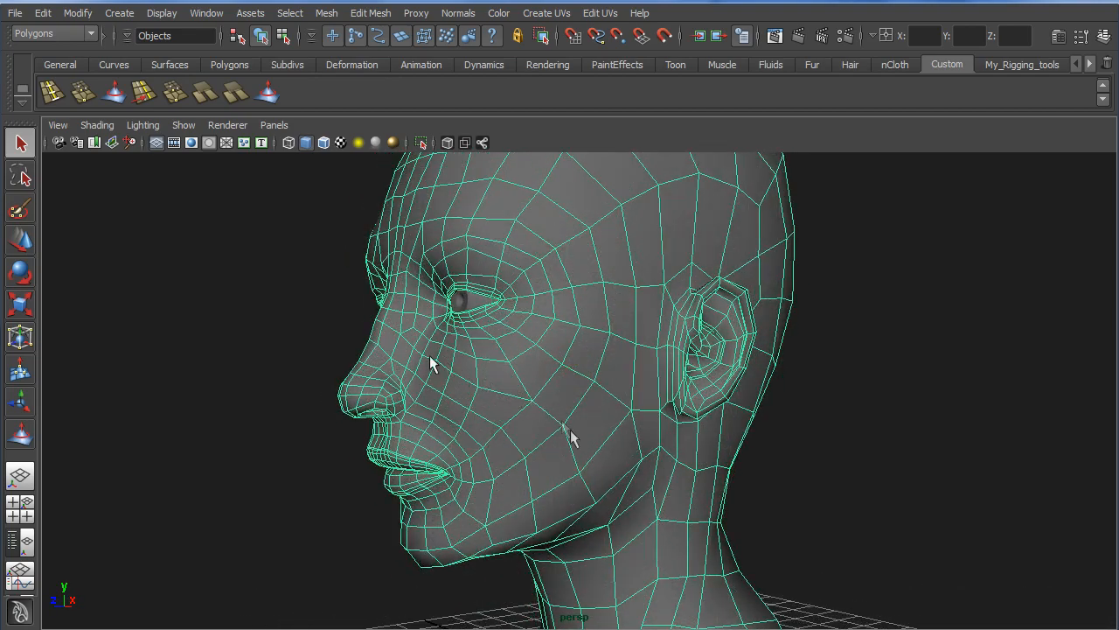
left_click_drag(524, 346, 601, 344, "alt")
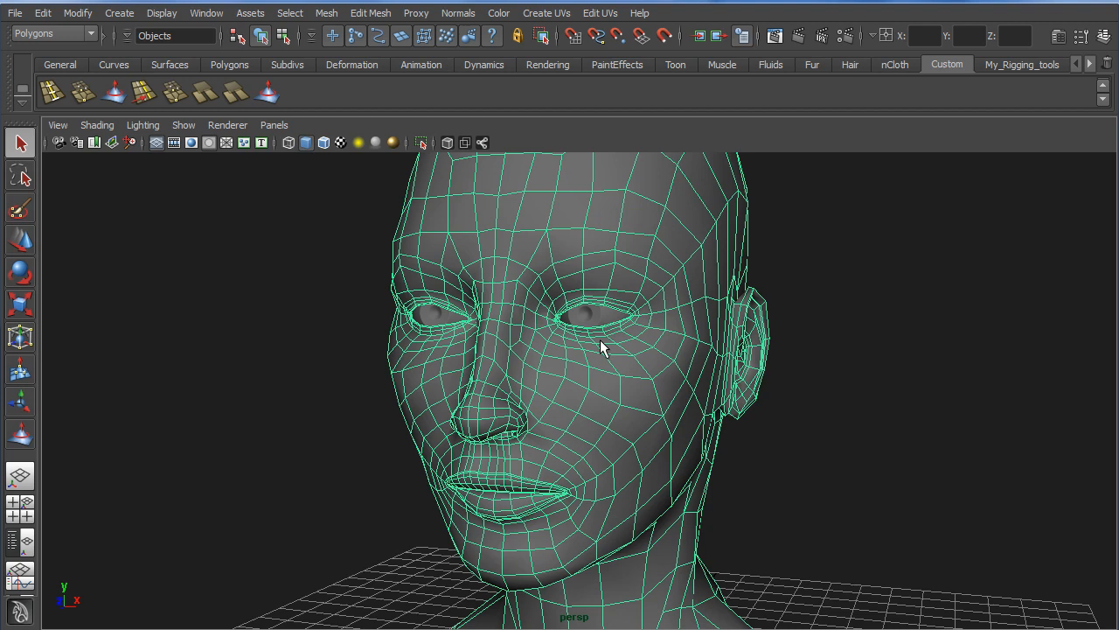
mouse_move(633, 367)
left_mouse_down("alt")
mouse_move(554, 367)
mouse_move(725, 385)
mouse_move(627, 358)
mouse_move(650, 349)
mouse_move(632, 345)
mouse_move(708, 382)
mouse_move(641, 419)
mouse_move(486, 415)
left_mouse_up("alt")
right_click_drag(486, 415, 517, 380, "alt")
left_click_drag(517, 379, 544, 354, "alt")
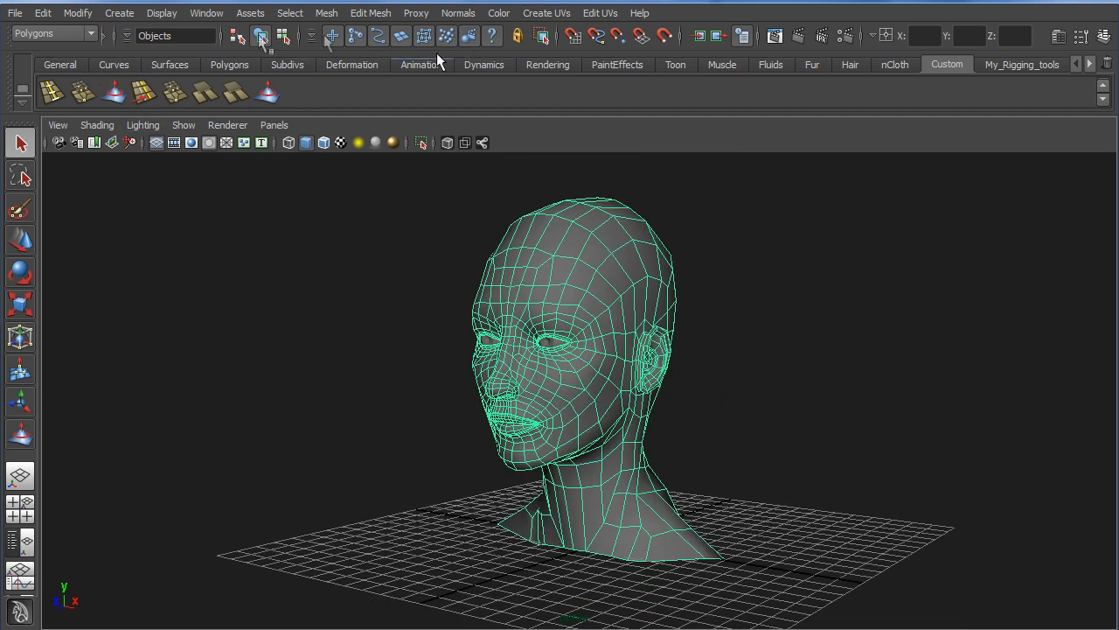
Step: Apply Automatic Mapping to the head mesh and view its projection planes from above
left_click(65, 33)
left_click(72, 35)
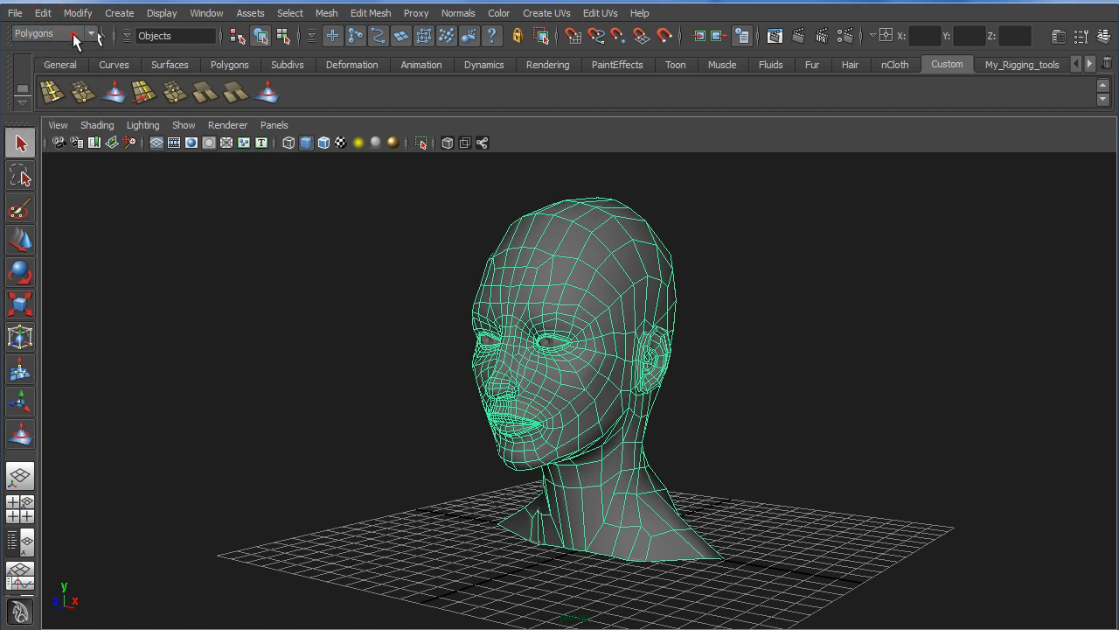
left_click(554, 15)
left_click(553, 16)
left_click(553, 15)
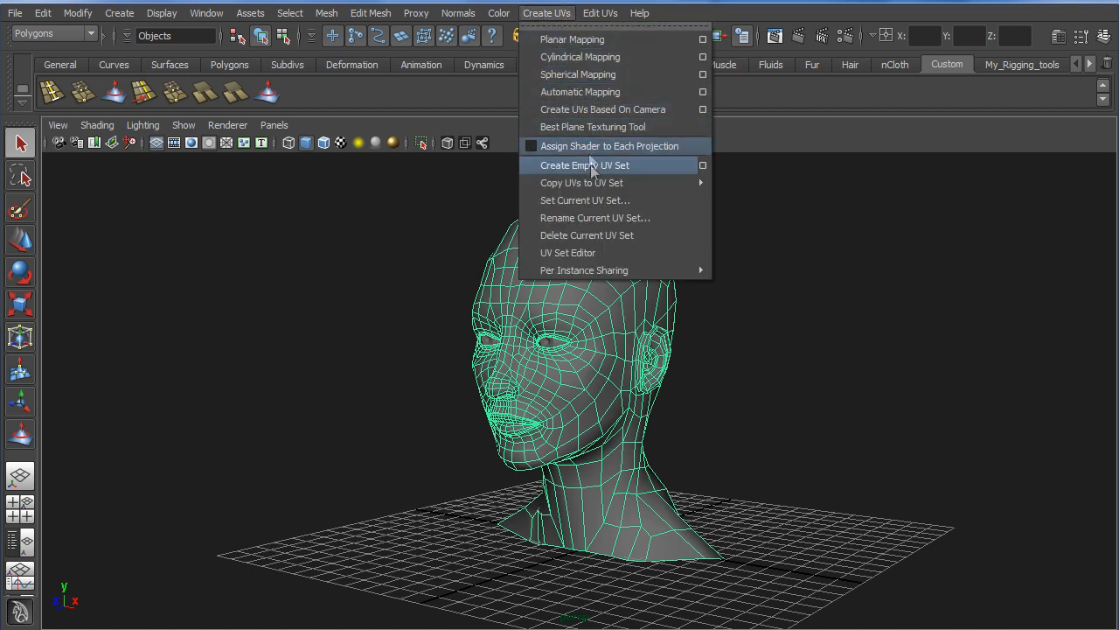
mouse_move(612, 273)
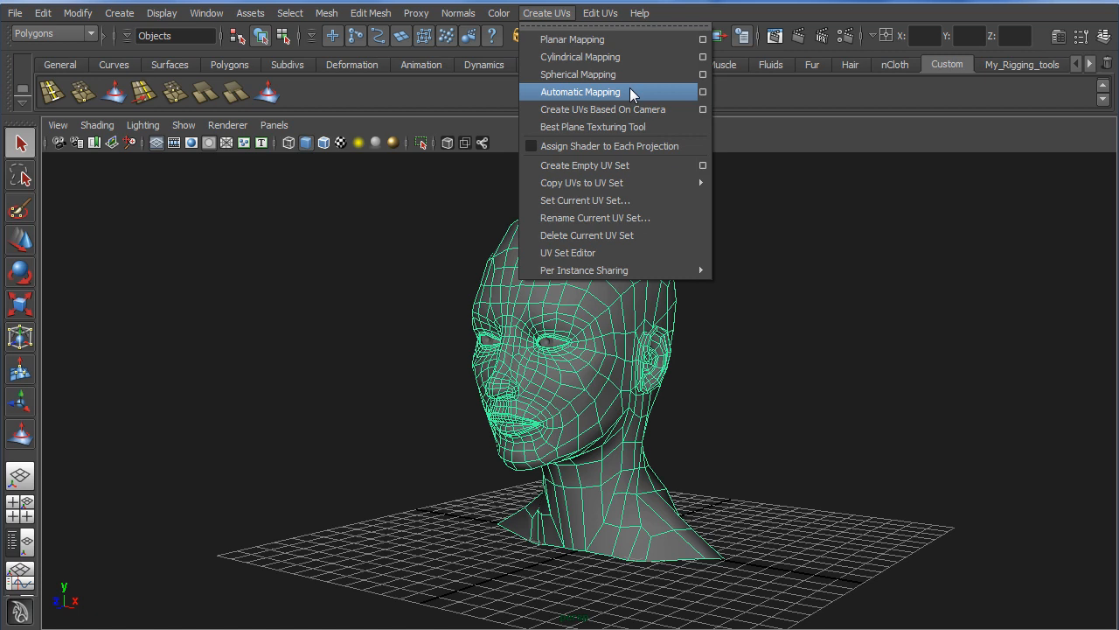
left_click(579, 91)
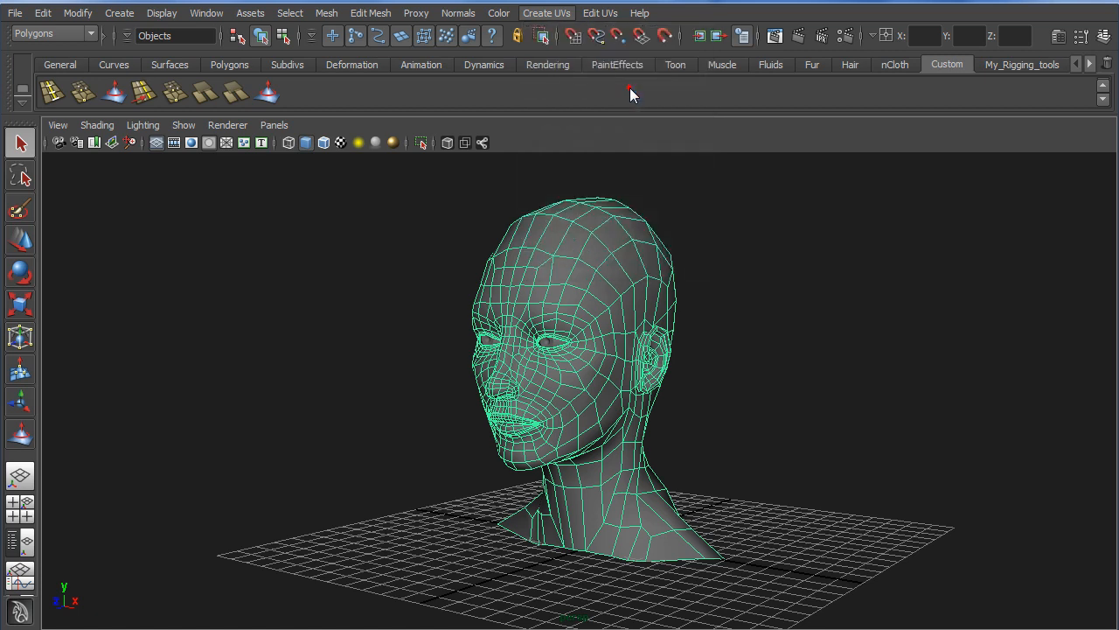
left_click_drag(713, 372, 691, 505, "alt")
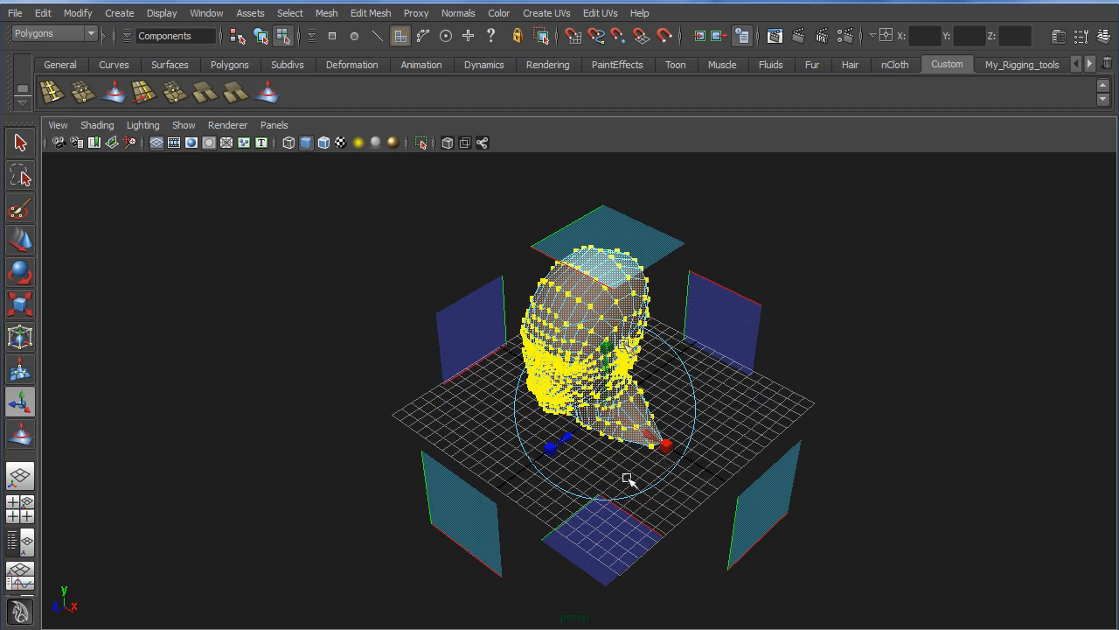
left_click_drag(630, 479, 669, 305, "alt")
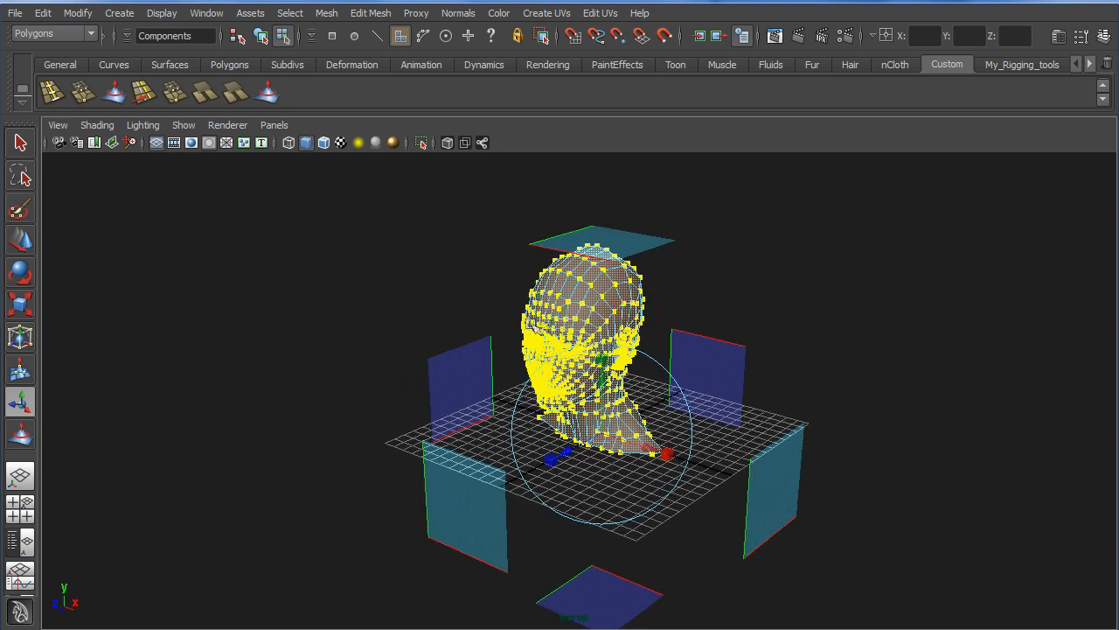
Step: Open the UV Texture Editor to view the head's automatic mapping layout
left_click(206, 13)
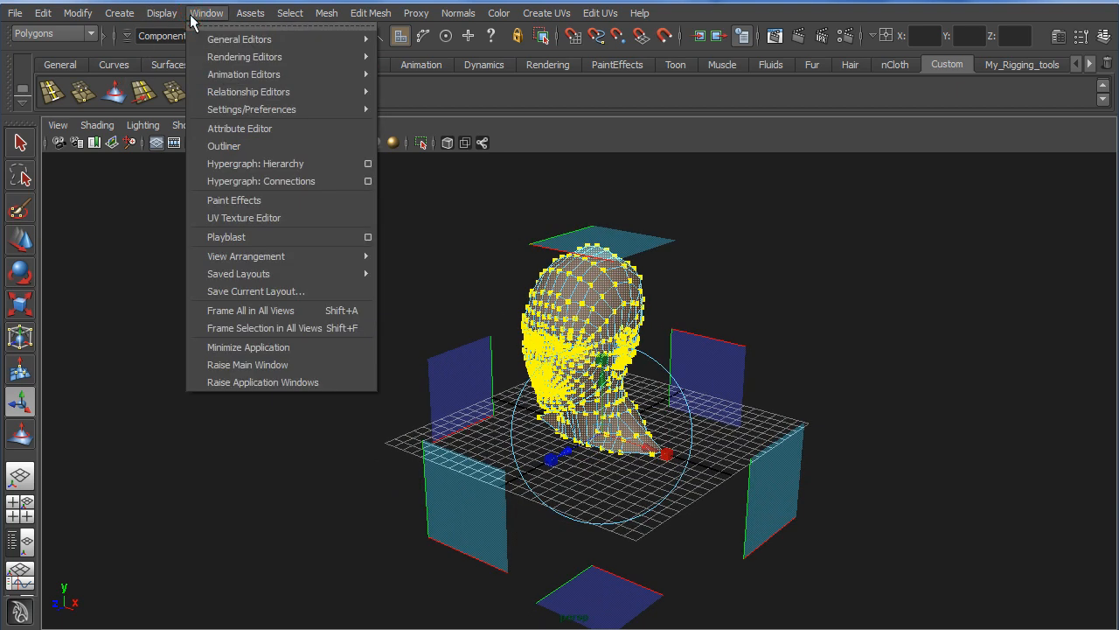
left_click(274, 217)
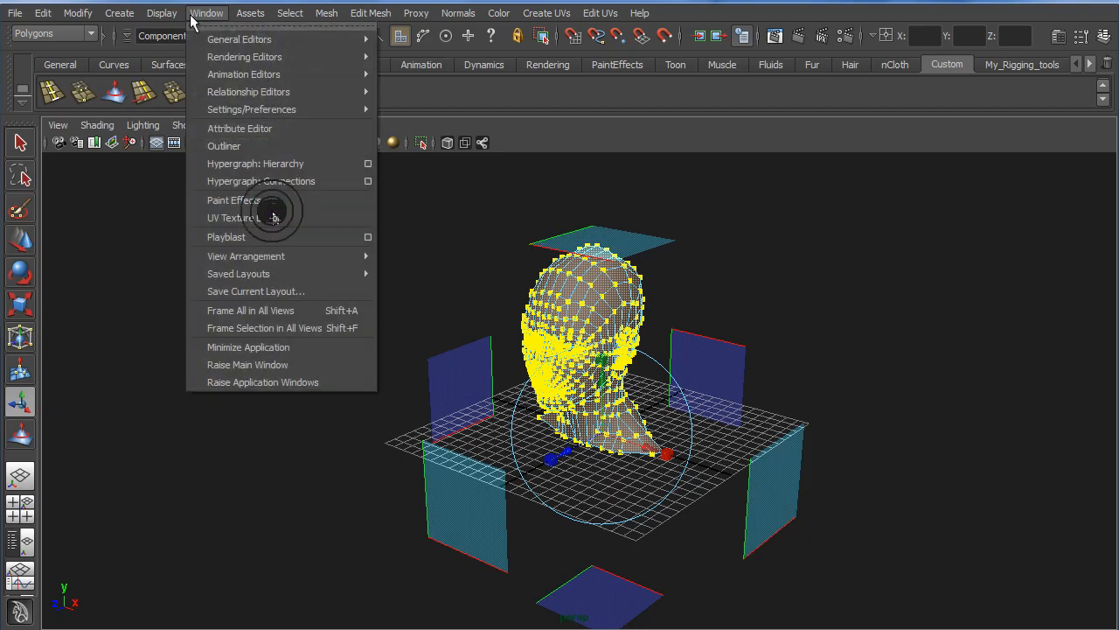
left_click(272, 217)
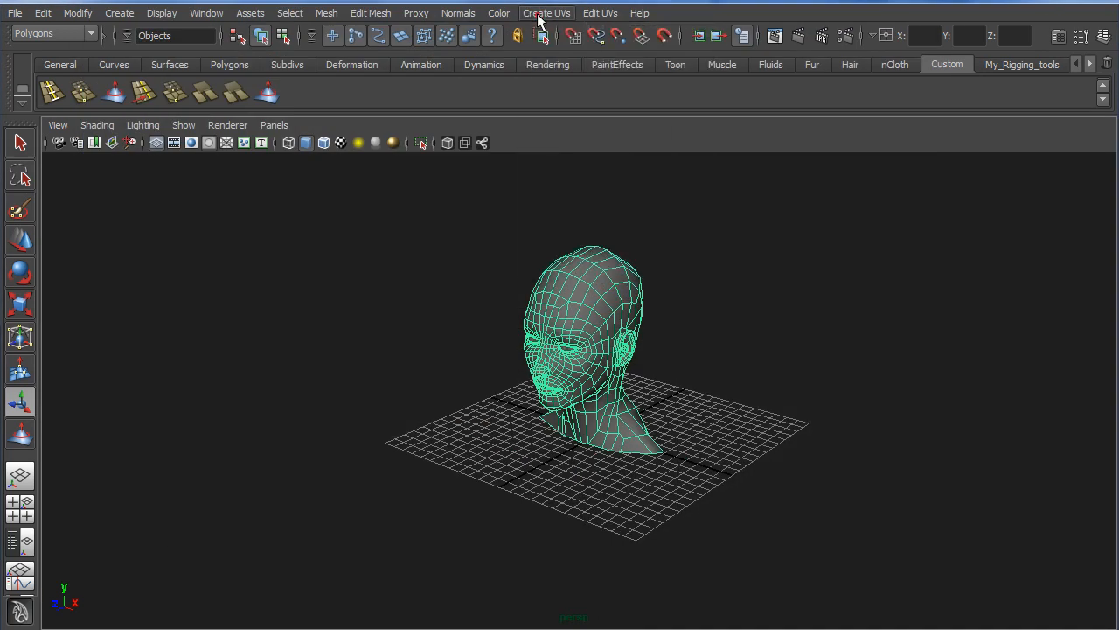
Step: Apply Cylindrical Mapping to the head mesh and widen the projection sweep until it wraps fully around the head
left_click(540, 14)
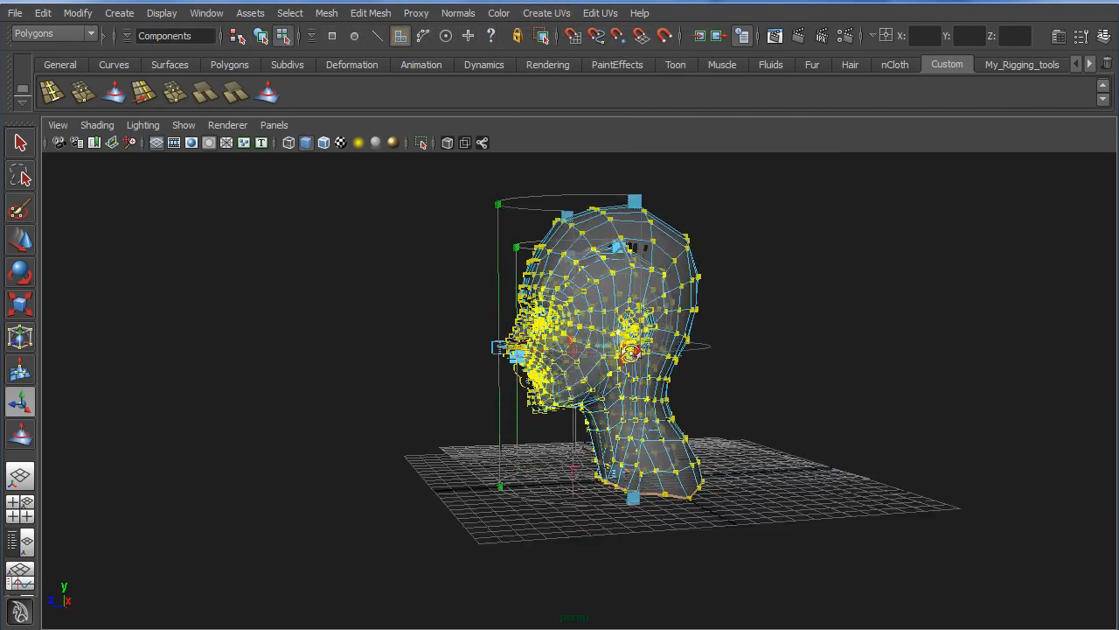
left_click_drag(679, 379, 618, 337, "alt")
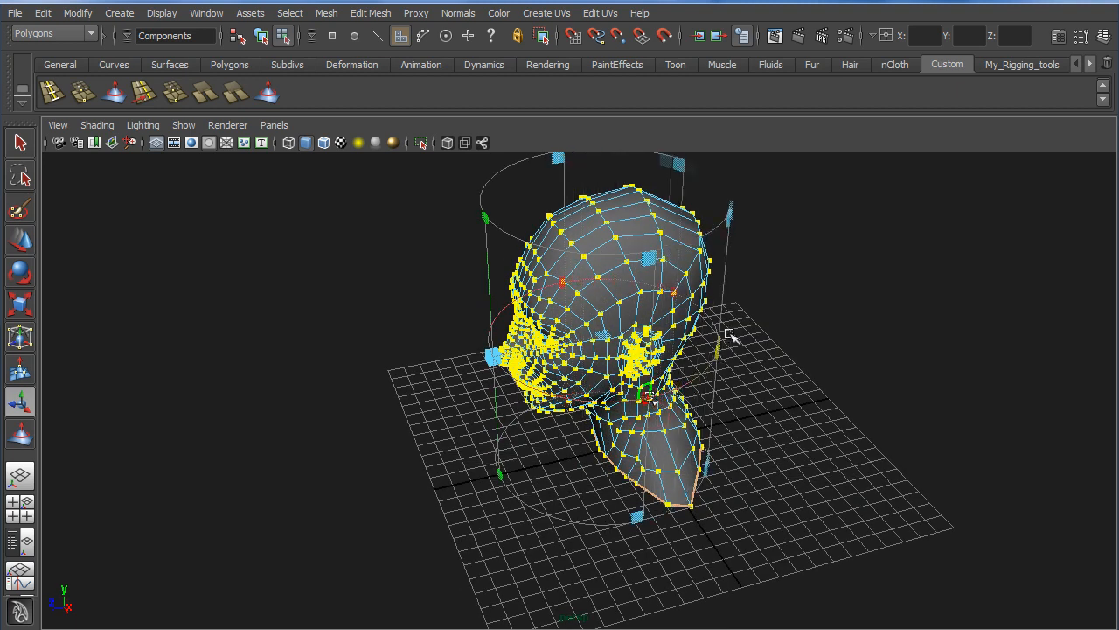
left_click_drag(649, 396, 729, 294)
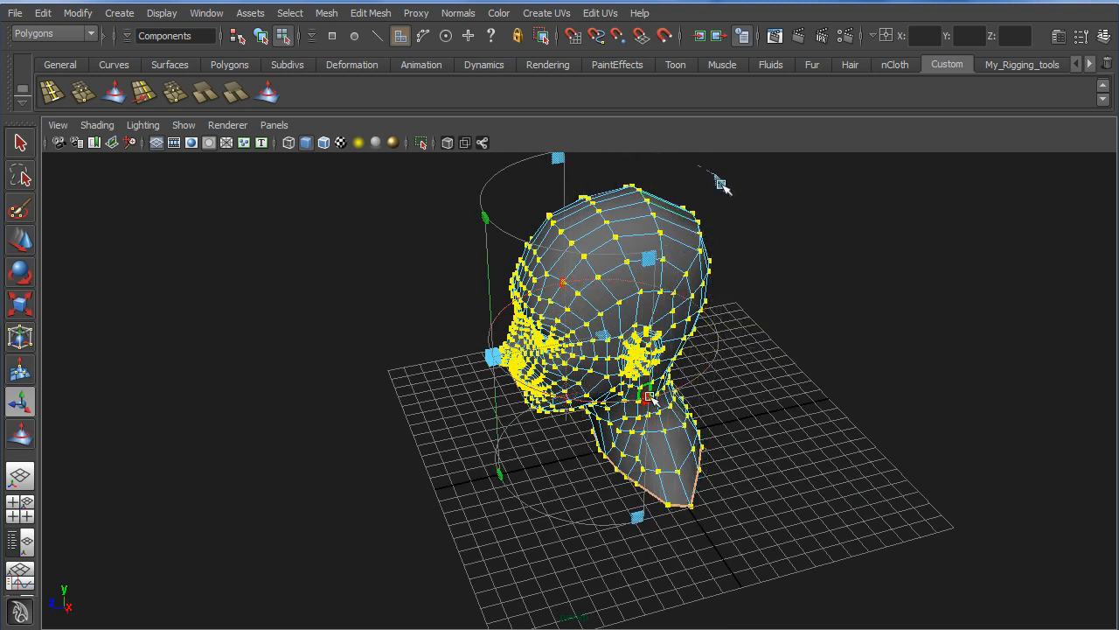
mouse_move(488, 220)
left_mouse_down()
mouse_move(488, 263)
mouse_move(486, 207)
left_mouse_up()
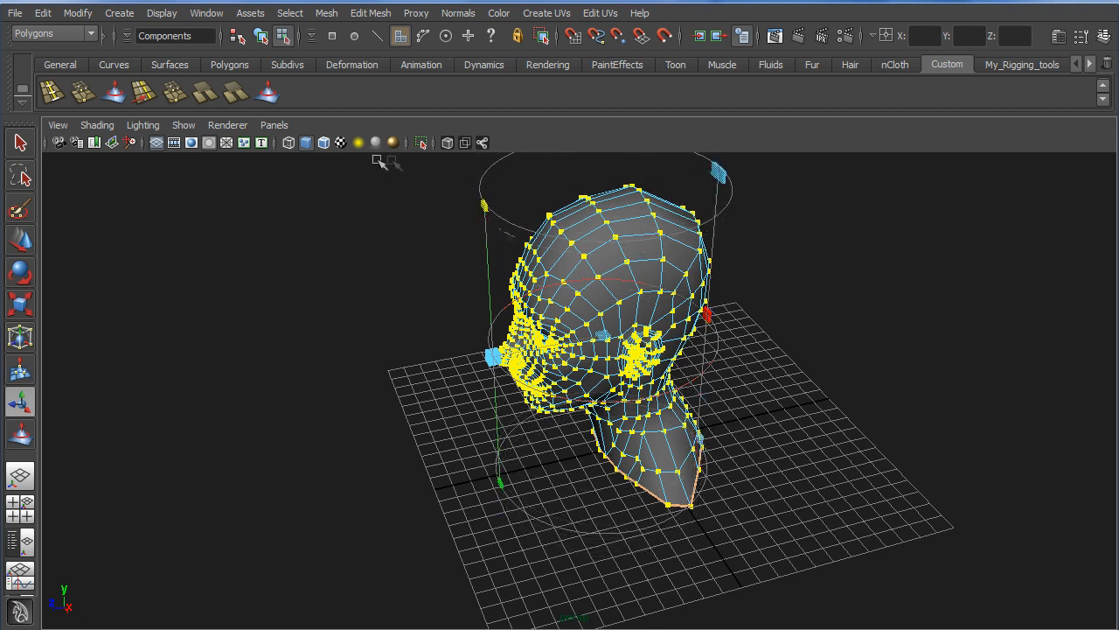
Step: Open the UV Texture Editor for the cylindrically mapped head
left_click(211, 10)
left_click(242, 217)
left_click(206, 12)
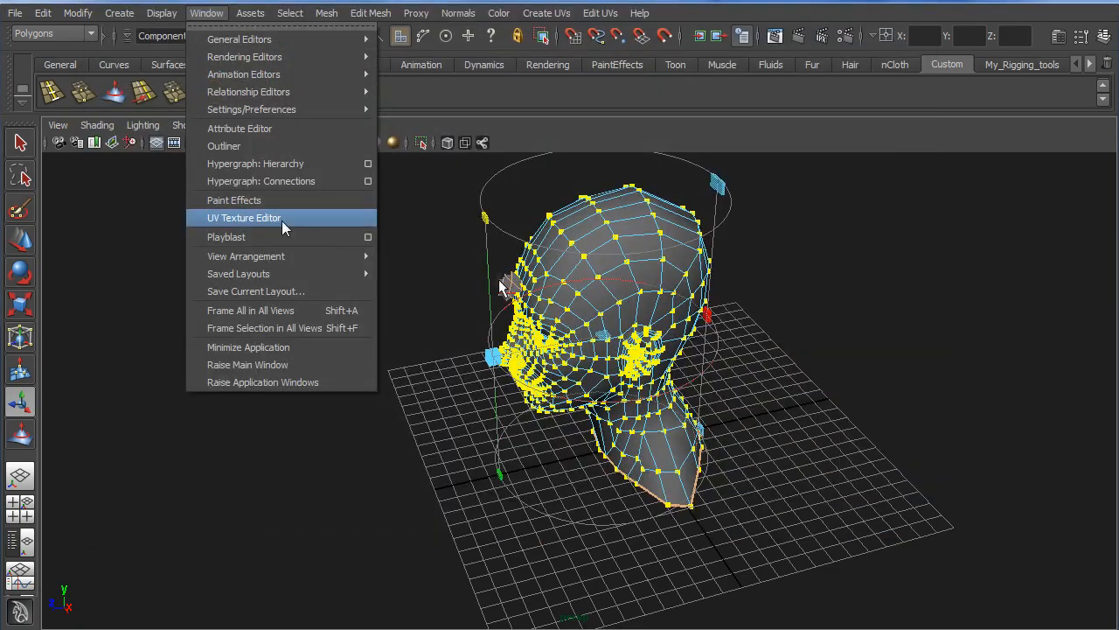
left_click(282, 221)
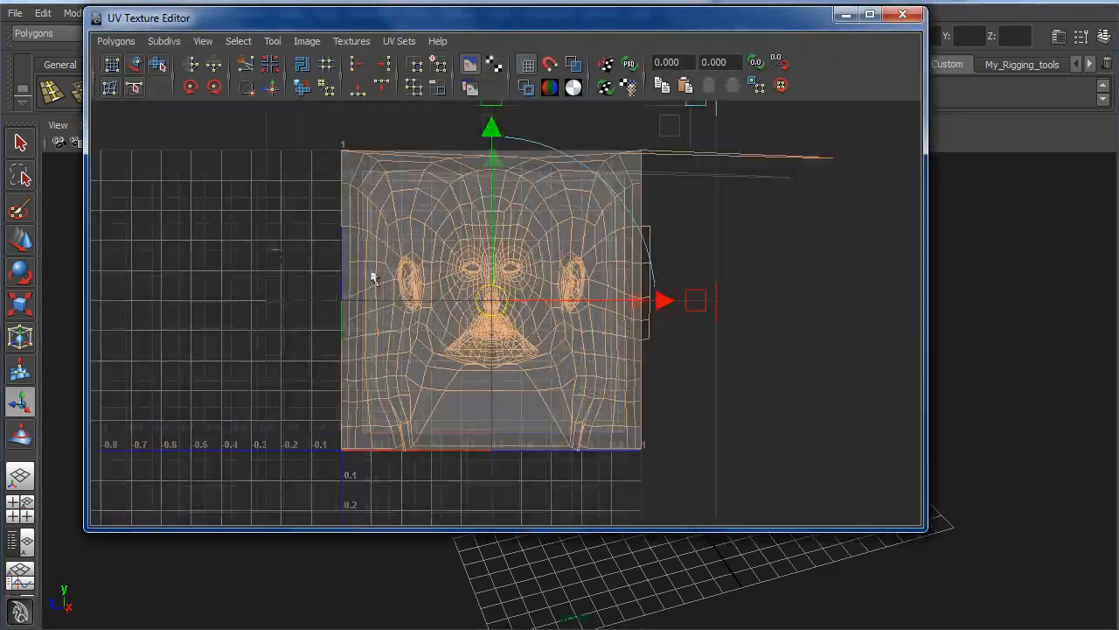
Step: Examine the head's cylindrical UV layout up close, including the eyes, nose, mouth, ears and outer borders
scroll(371, 268, "up", 6)
scroll(546, 261, "down", 4)
scroll(551, 242, "up", 3)
mouse_move(550, 243)
middle_mouse_down("alt")
mouse_move(622, 285)
mouse_move(366, 362)
mouse_move(549, 262)
middle_mouse_up("alt")
scroll(551, 242, "up", 2)
right_click_drag(550, 242, 775, 327, "alt")
middle_click_drag(507, 320, 738, 355, "alt")
right_click_drag(737, 355, 354, 329, "alt")
middle_click_drag(353, 329, 414, 207, "alt")
right_click_drag(413, 207, 459, 195, "alt")
middle_click_drag(459, 195, 439, 337, "alt")
right_click_drag(439, 336, 385, 324, "alt")
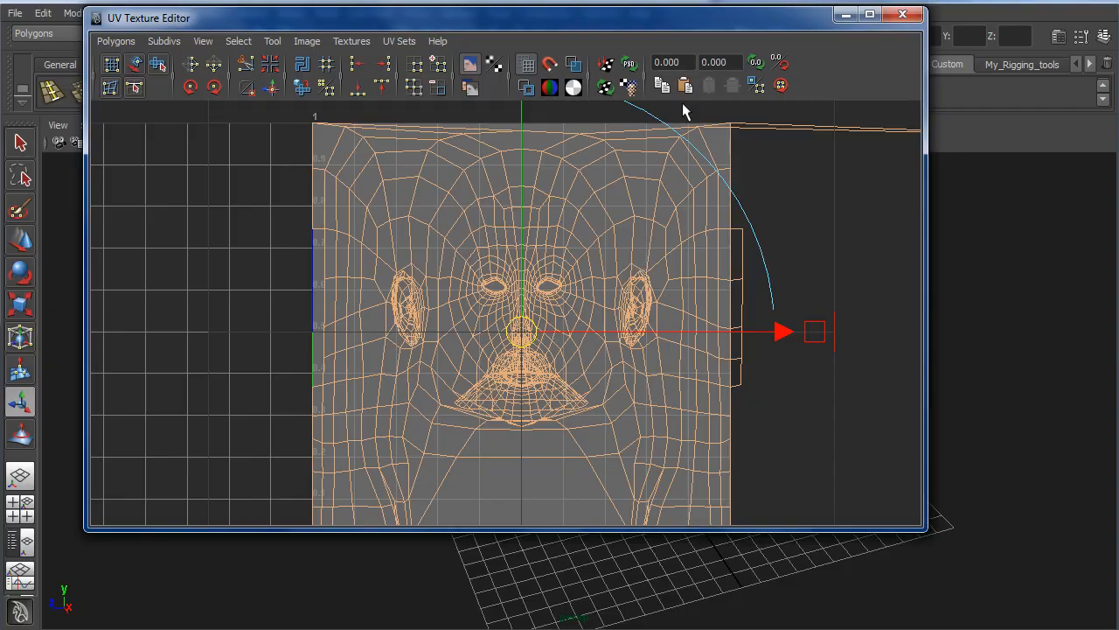
Step: Return to the 3D view, leave component editing and reselect the whole head mesh as an object
left_click_drag(689, 23, 636, 280)
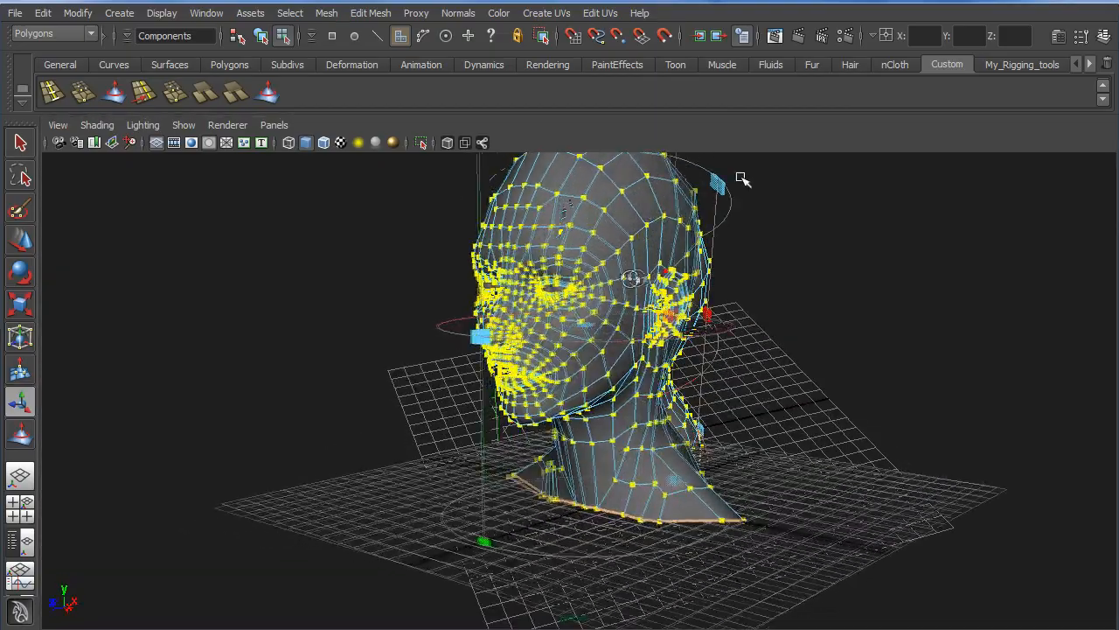
left_click_drag(632, 278, 634, 348, "alt")
right_click_drag(634, 348, 673, 334, "alt")
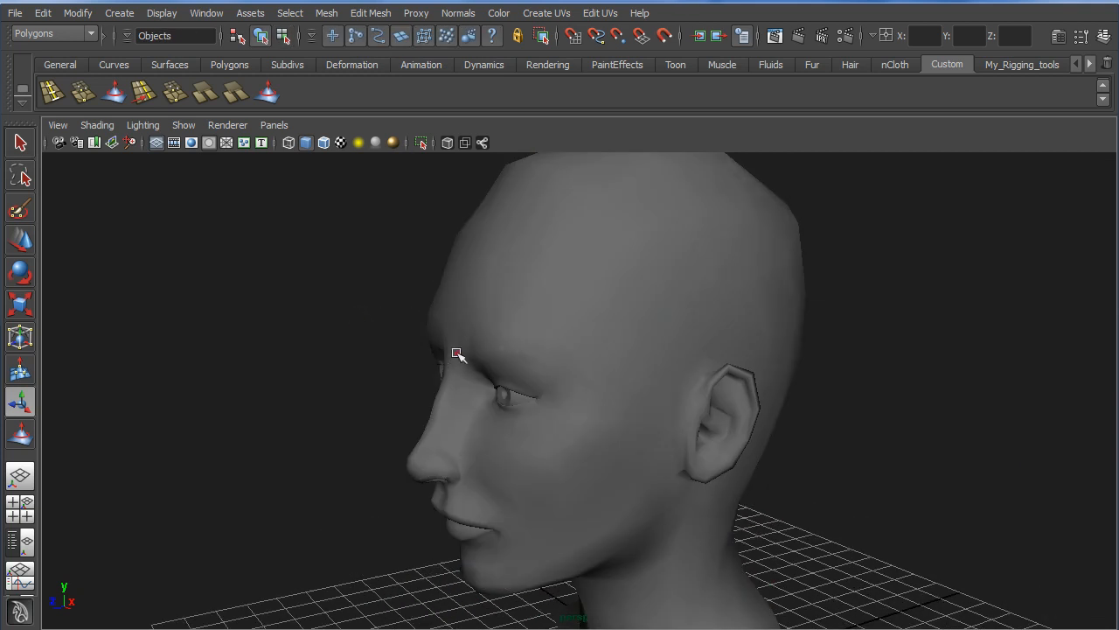
left_click(572, 303)
left_click(423, 351)
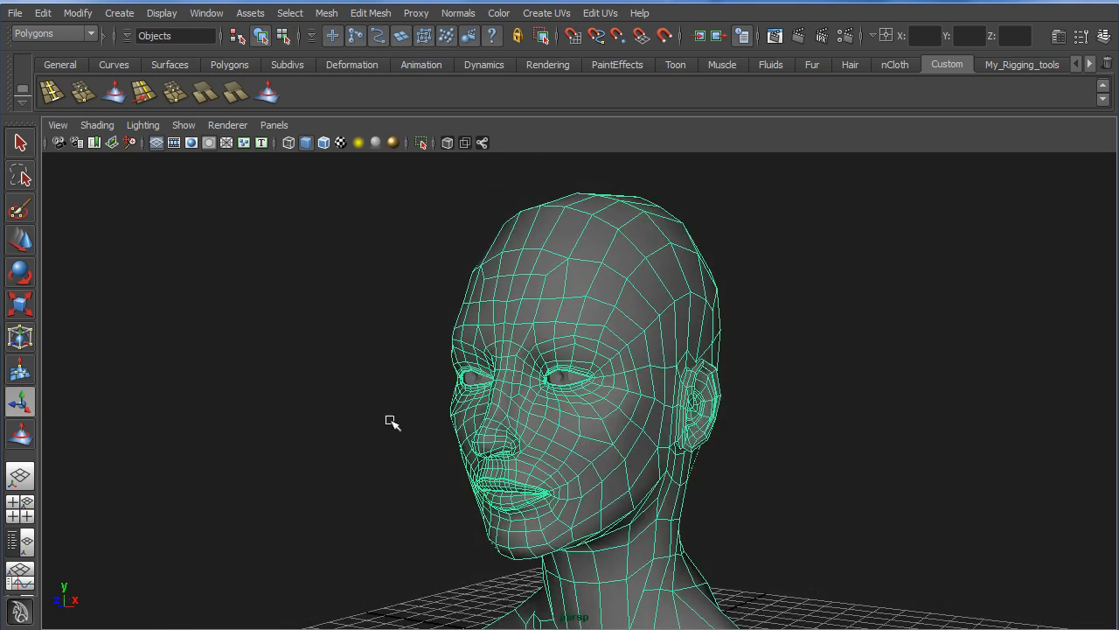
left_click_drag(516, 479, 438, 438, "alt")
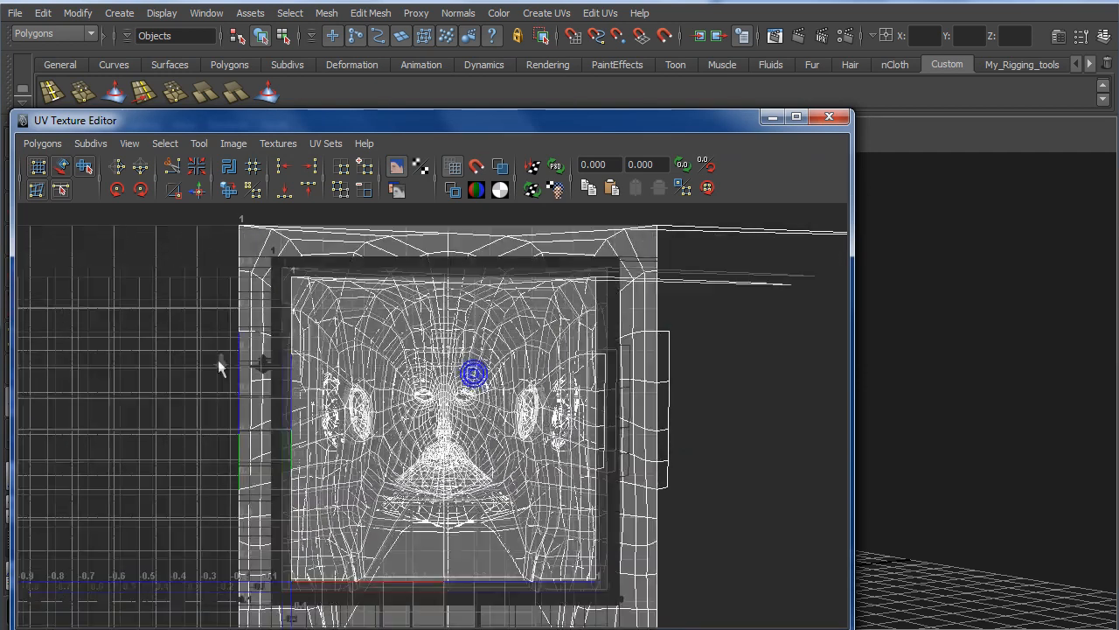
Step: Switch to UV selection in the UV Texture Editor and select every UV of the head layout
right_click(468, 362)
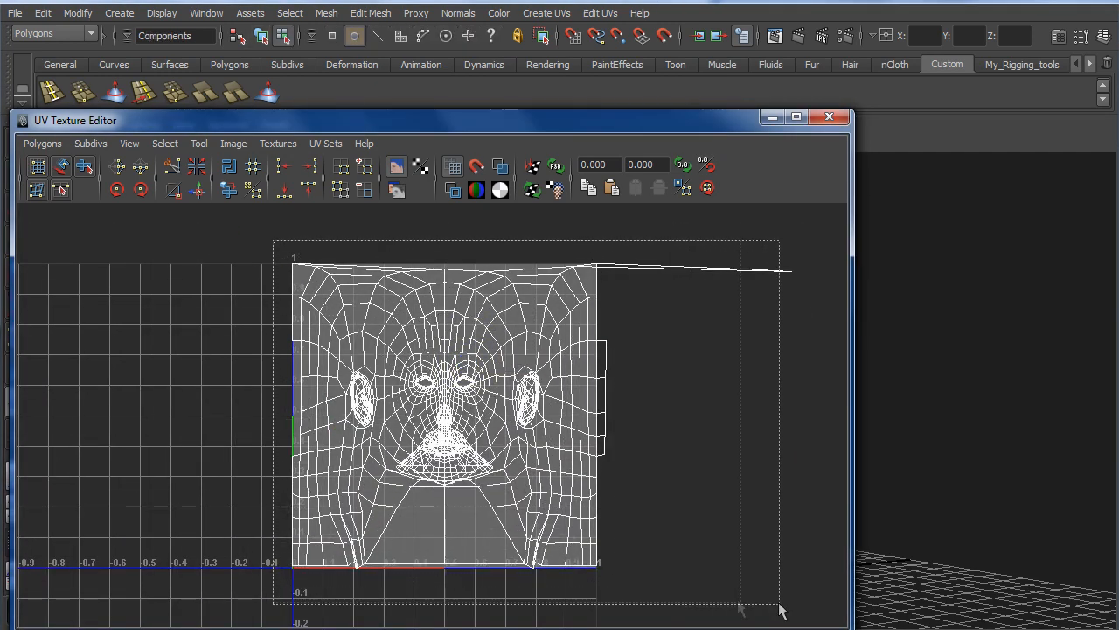
left_click_drag(778, 605, 739, 608)
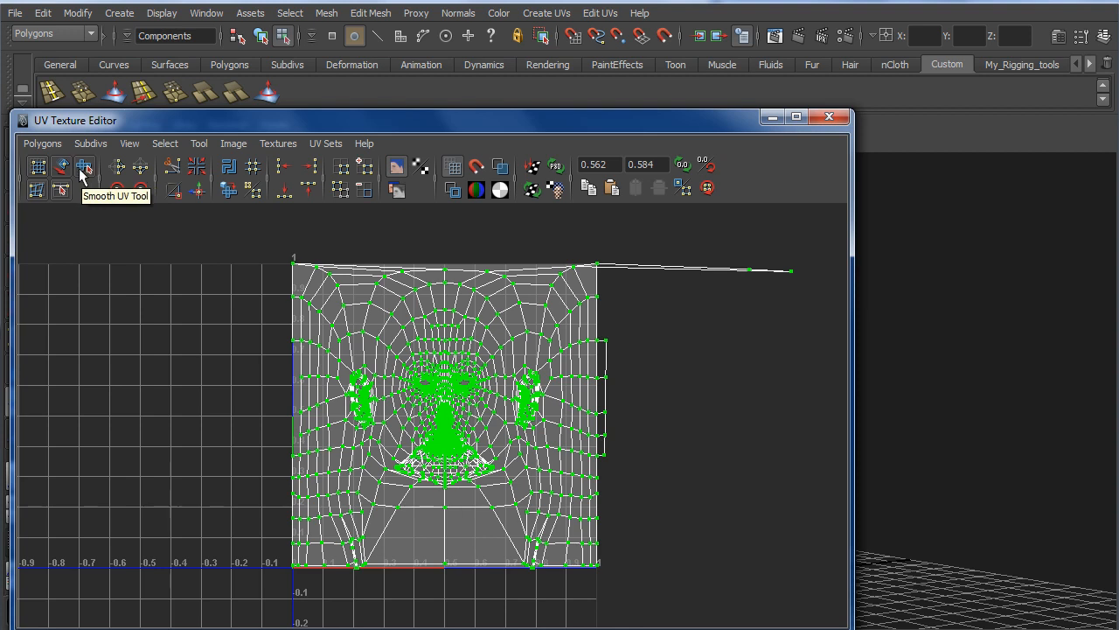
left_click(42, 143)
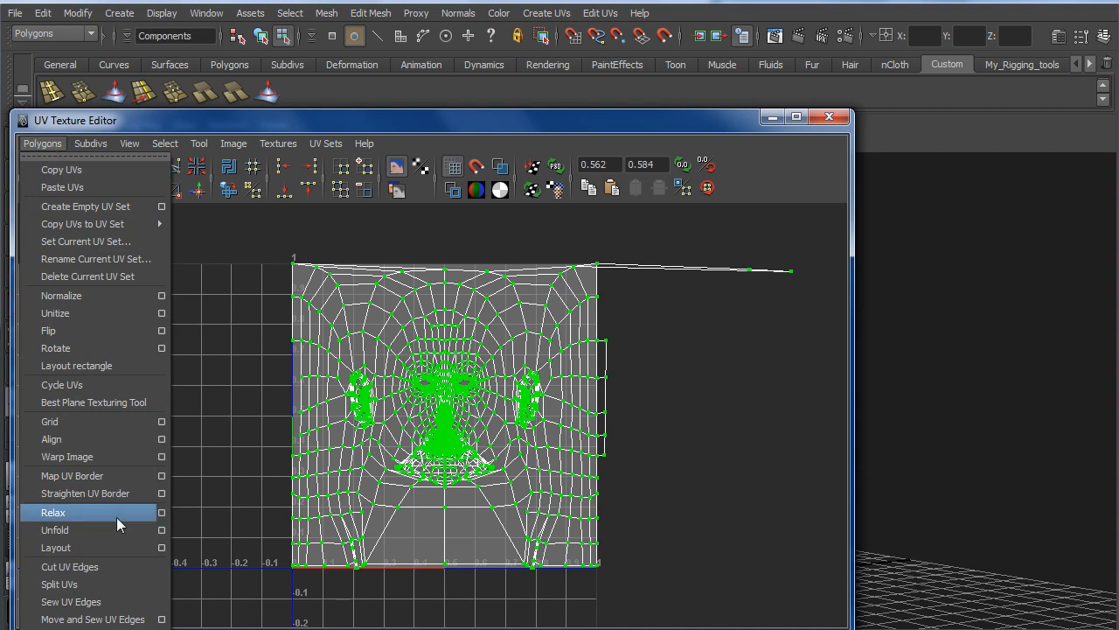
left_click_drag(285, 121, 324, 88)
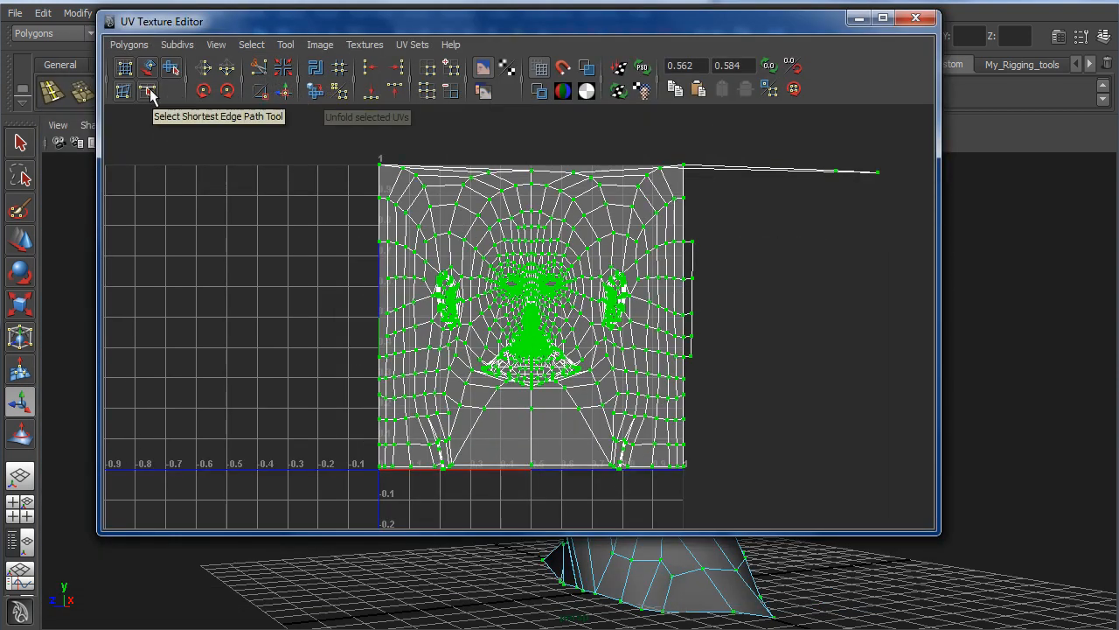
Step: Try relaxing the selected UVs with the Smooth UV Tool, undo that, and unfold them with the same tool instead
left_click(172, 69)
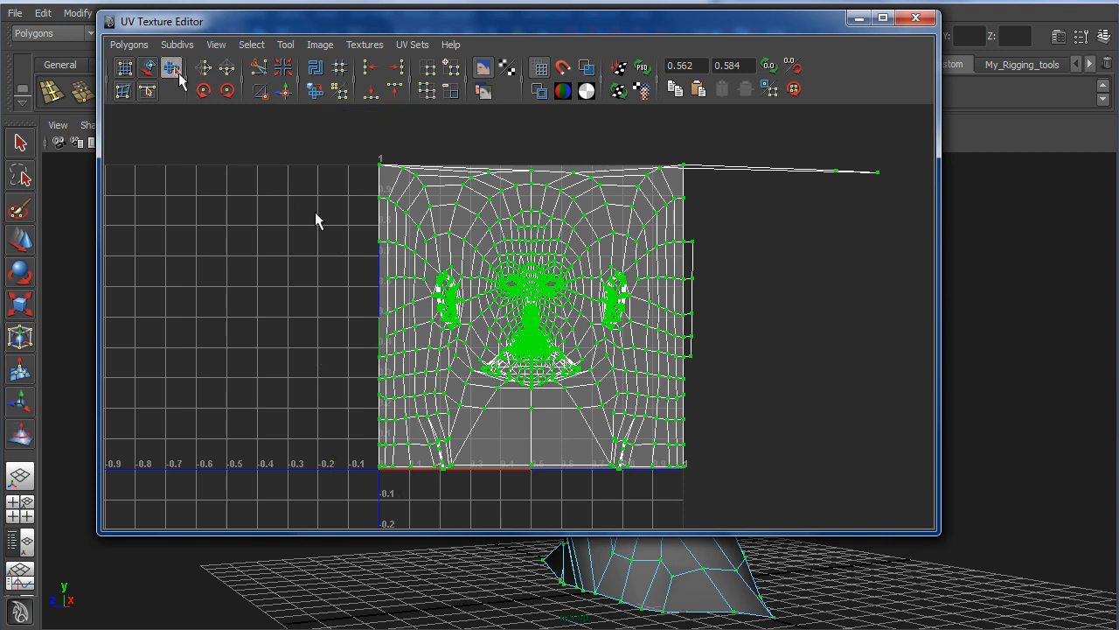
left_click(174, 70)
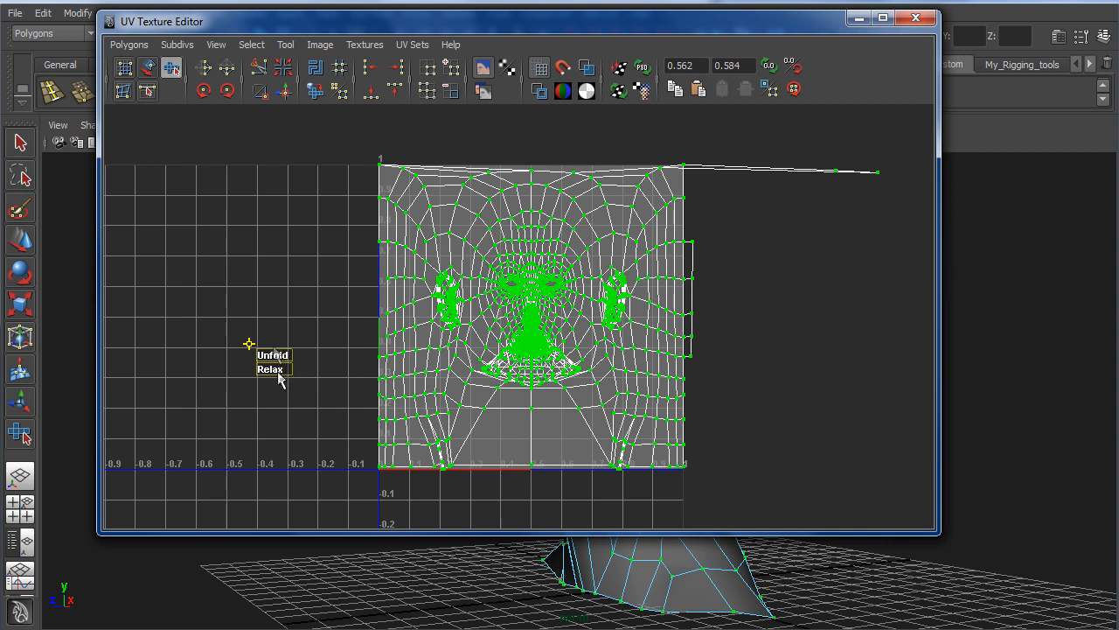
mouse_move(278, 378)
left_mouse_down()
mouse_move(301, 378)
mouse_move(289, 358)
mouse_move(986, 387)
left_mouse_up()
key("ctrl+z")
mouse_move(282, 356)
left_mouse_down()
mouse_move(709, 378)
mouse_move(887, 363)
left_mouse_up()
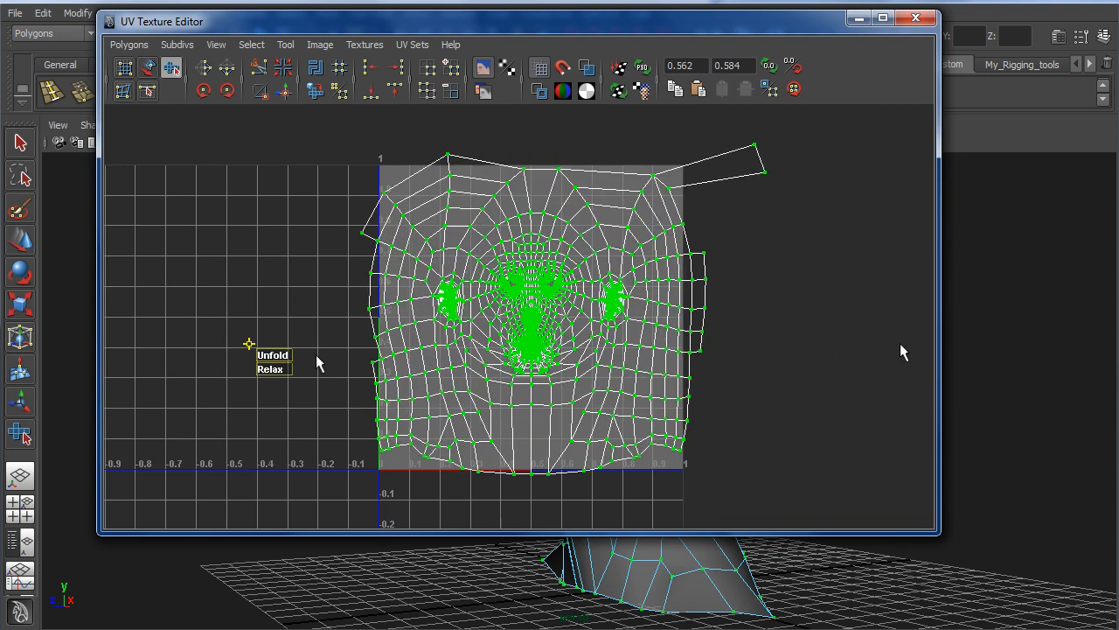
Step: Unfold the selected head UVs further with the Smooth UV Tool and clear the UV selection
left_click_drag(297, 356, 1023, 315)
left_click(274, 352)
left_click(263, 287)
key("ctrl+z")
left_click(279, 333)
Step: Examine the unfolded UV layout up close around the mouth, nose, eyes and ears
middle_click_drag(626, 339, 599, 403, "alt")
right_click_drag(599, 402, 767, 389, "alt")
middle_click_drag(599, 403, 620, 317, "alt")
right_click_drag(620, 317, 813, 320, "alt")
right_click_drag(517, 324, 753, 329, "alt")
middle_click_drag(533, 376, 552, 301, "alt")
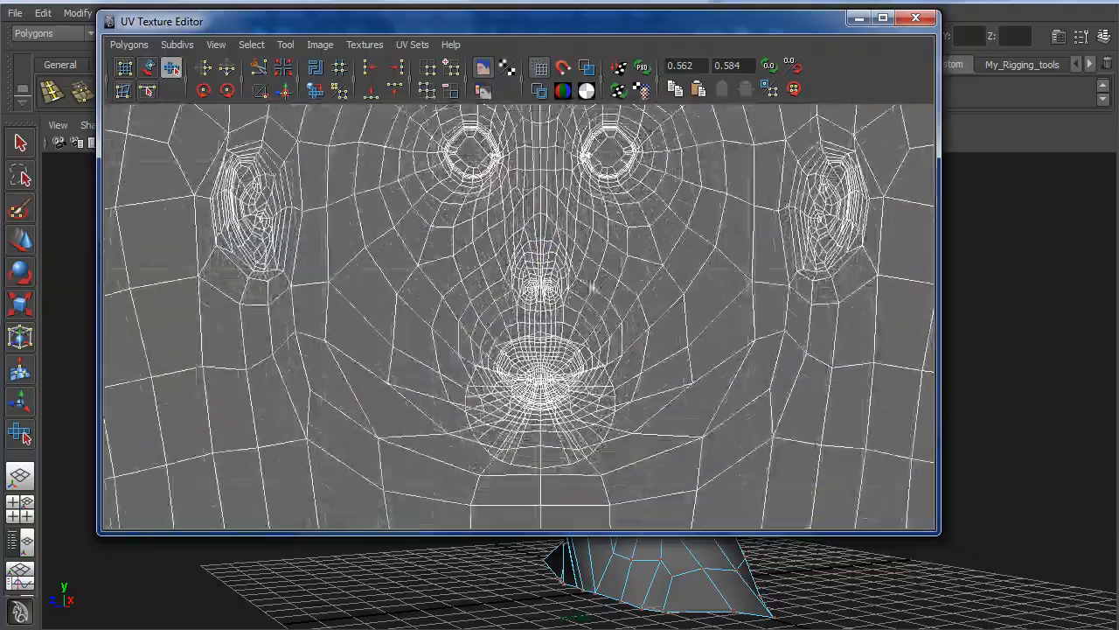
right_click_drag(485, 300, 675, 335, "alt")
middle_click_drag(647, 299, 586, 435, "alt")
mouse_move(674, 343)
middle_mouse_down("alt")
mouse_move(581, 375)
mouse_move(528, 420)
middle_mouse_up("alt")
right_click_drag(639, 344, 619, 343, "alt")
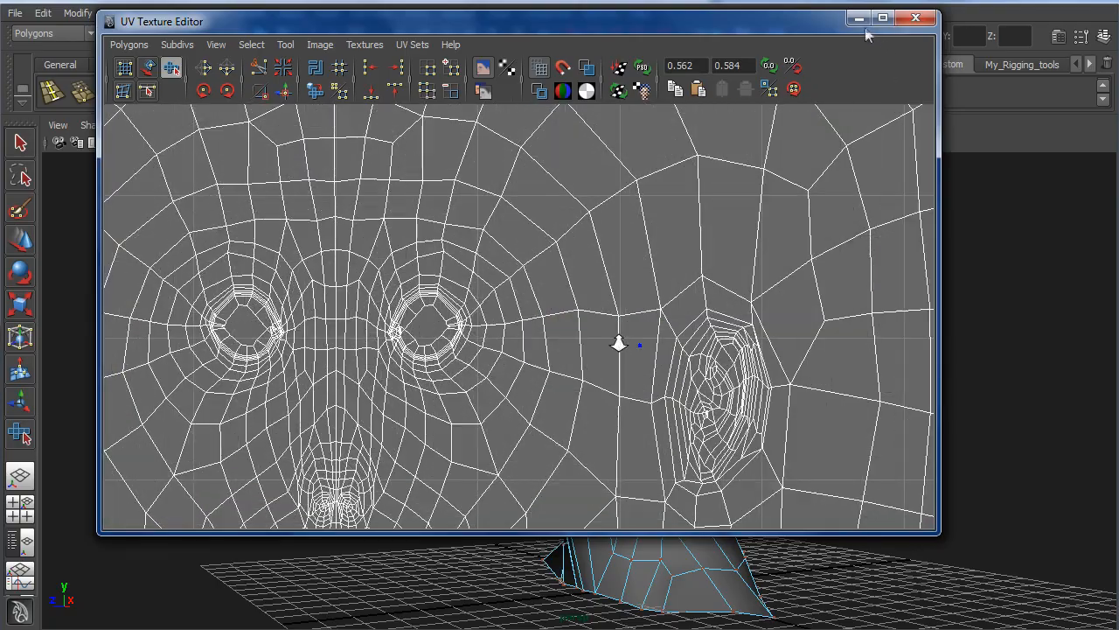
Step: Return to the 3D view, switch to edge selection and select the seam edges running from the back of the neck over the crown
left_click(860, 18)
left_click_drag(737, 283, 592, 320, "alt")
right_click(589, 310)
right_click_drag(592, 308, 593, 273)
left_click_drag(607, 328, 807, 318, "alt")
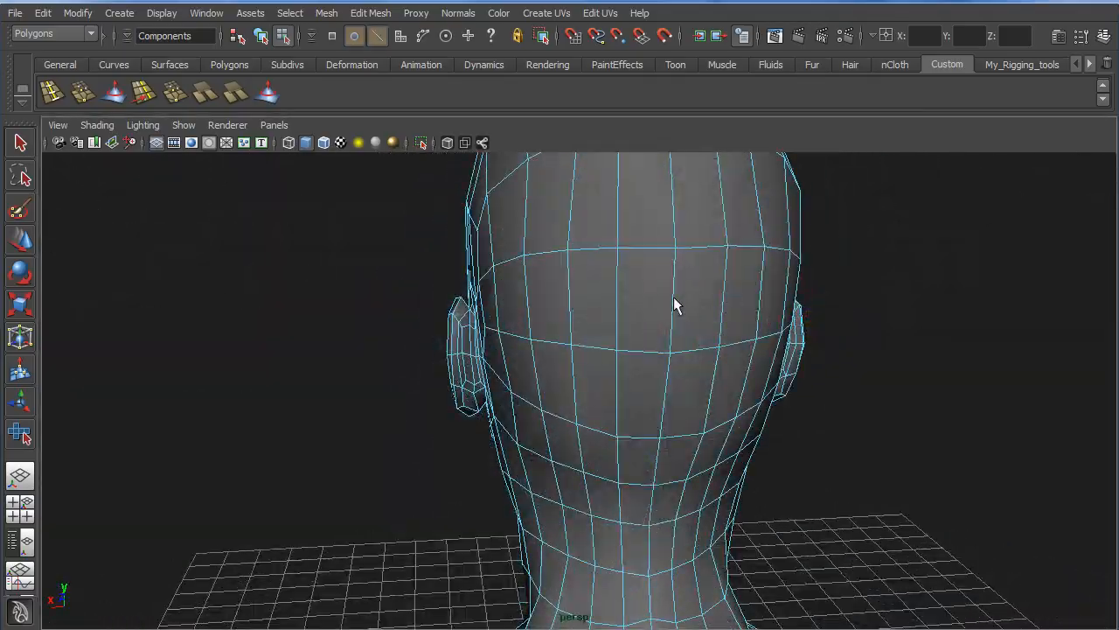
left_click_drag(719, 319, 696, 259, "alt")
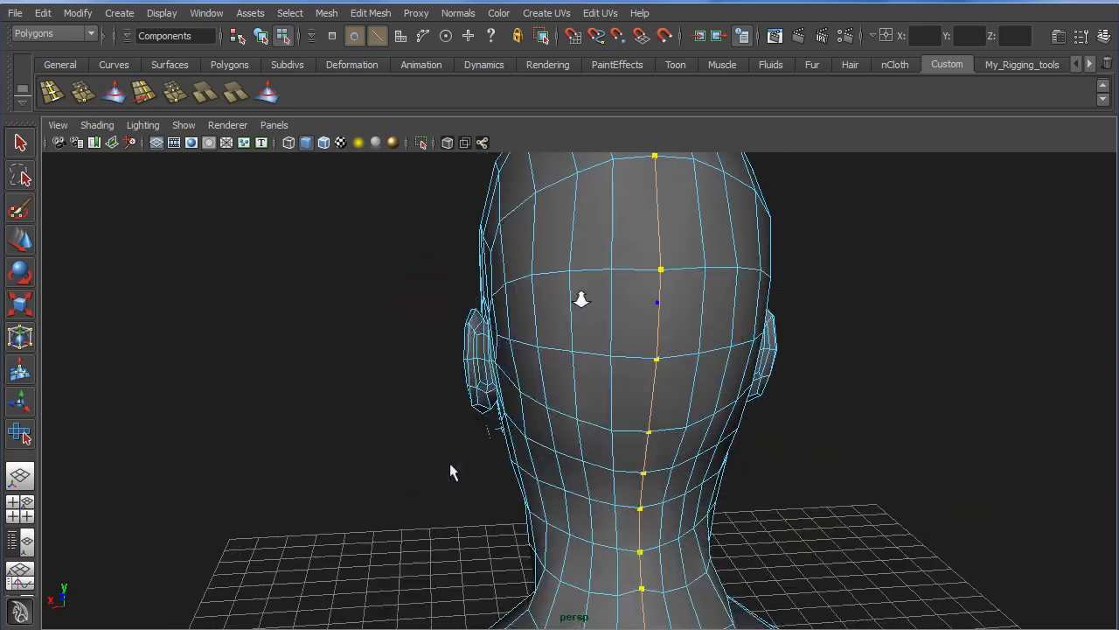
left_click_drag(435, 473, 527, 250)
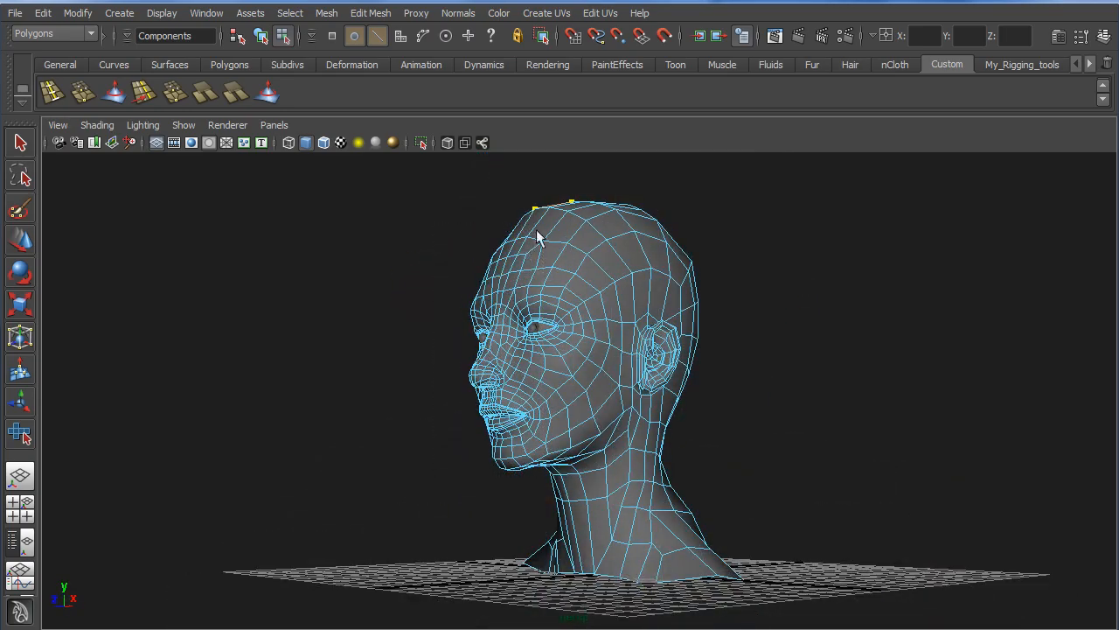
left_click_drag(536, 229, 540, 234)
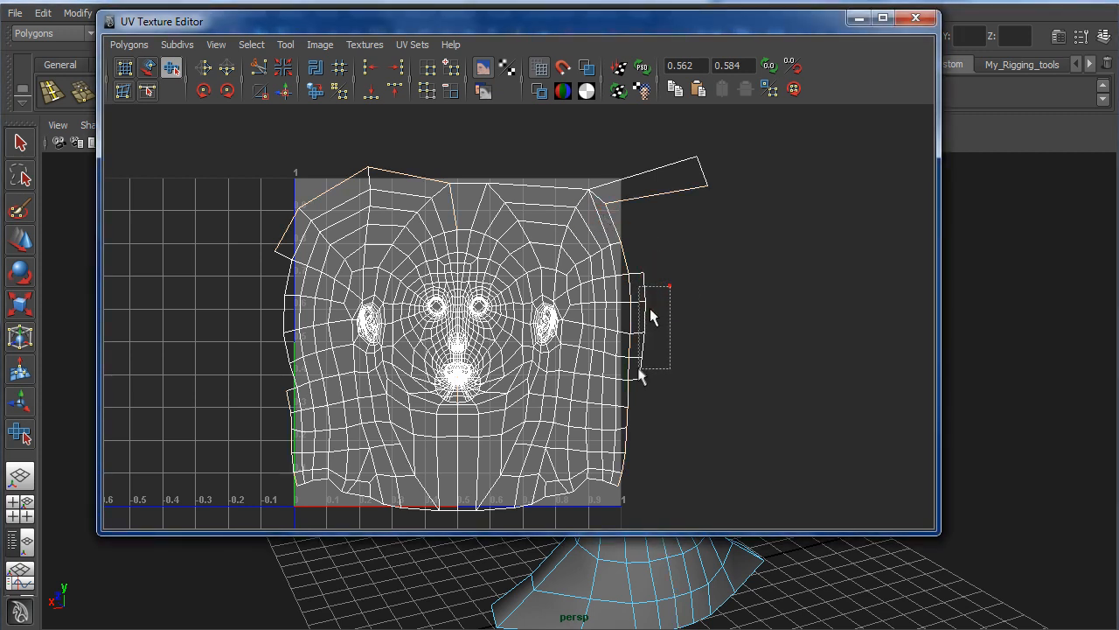
Step: Select the border edges of the strip protruding from the layout's right side and apply Move and Sew UV Edges
right_click(647, 347)
right_click_drag(647, 347, 652, 310)
left_click_drag(641, 358, 641, 359)
left_click_drag(651, 288, 643, 376)
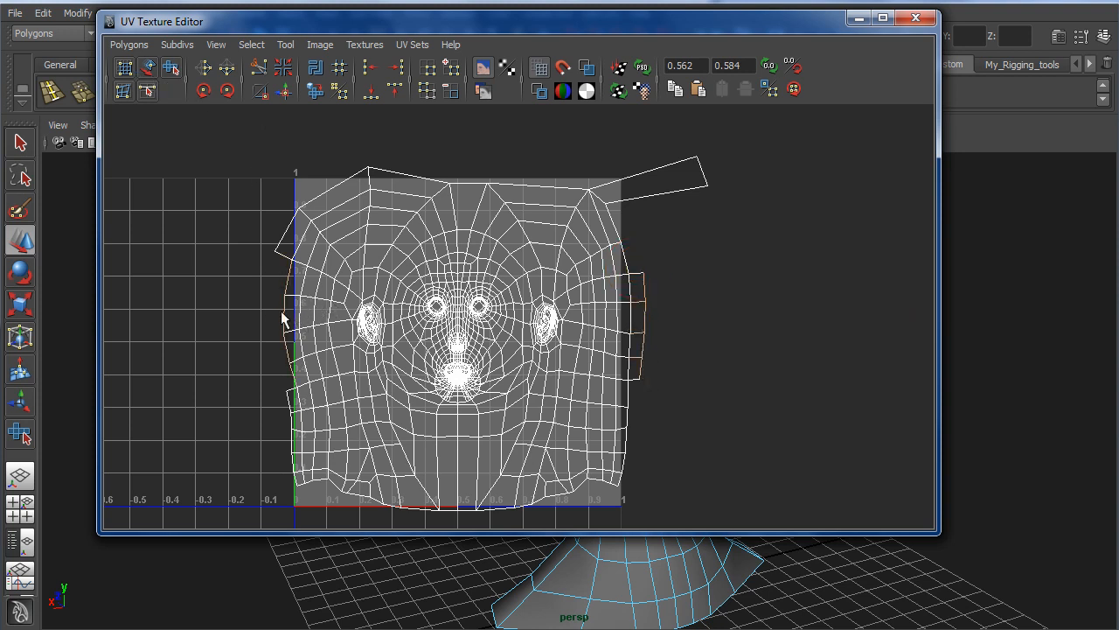
left_click_drag(640, 387, 647, 390)
left_click(128, 44)
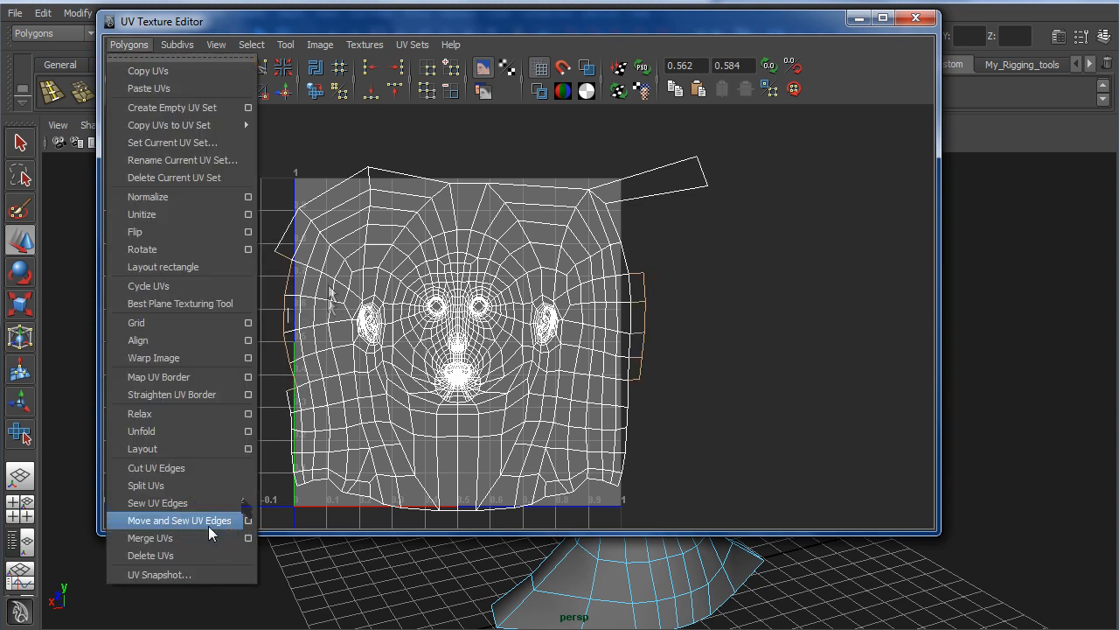
left_click(208, 524)
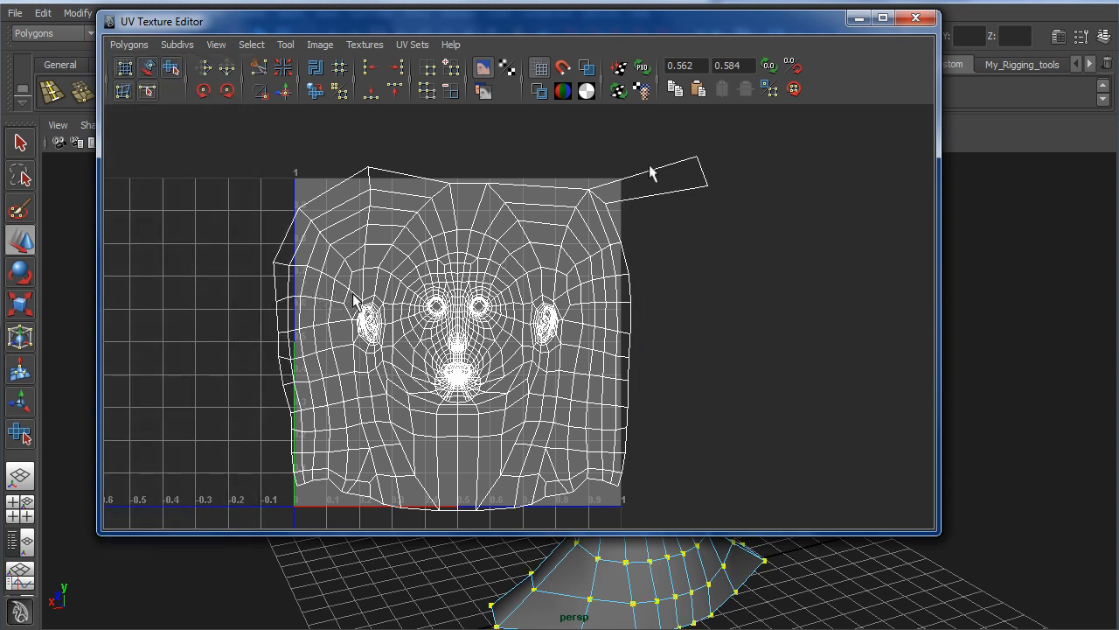
Step: Select the edge of the stray strip above the head layout and repeat Move and Sew UV Edges on it
left_click(635, 179)
left_click(503, 179)
key("g")
Step: Select all UVs of the head layout and unfold them with the Smooth UV Tool
right_click_drag(533, 217, 597, 218)
left_click_drag(239, 142, 737, 498)
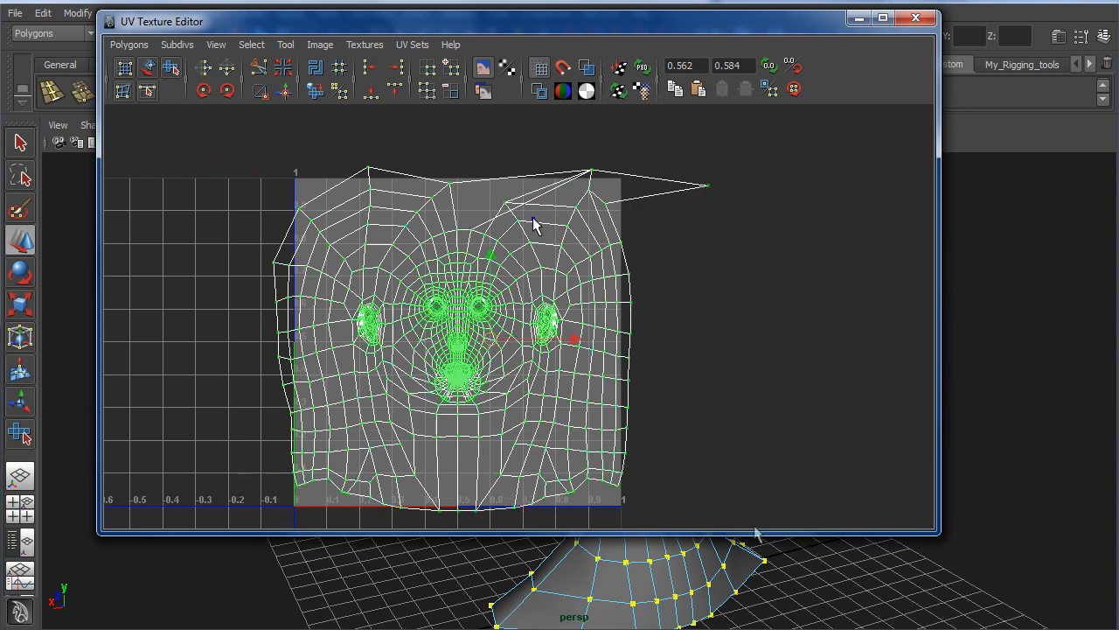
left_click(171, 69)
left_click_drag(719, 486, 965, 447)
Step: Select the split border edges along the upper middle of the head layout and sew them together
key("w")
right_click_drag(532, 181, 533, 141)
left_click_drag(541, 167, 525, 182)
key("w")
right_click_drag(529, 181, 520, 156, "shift")
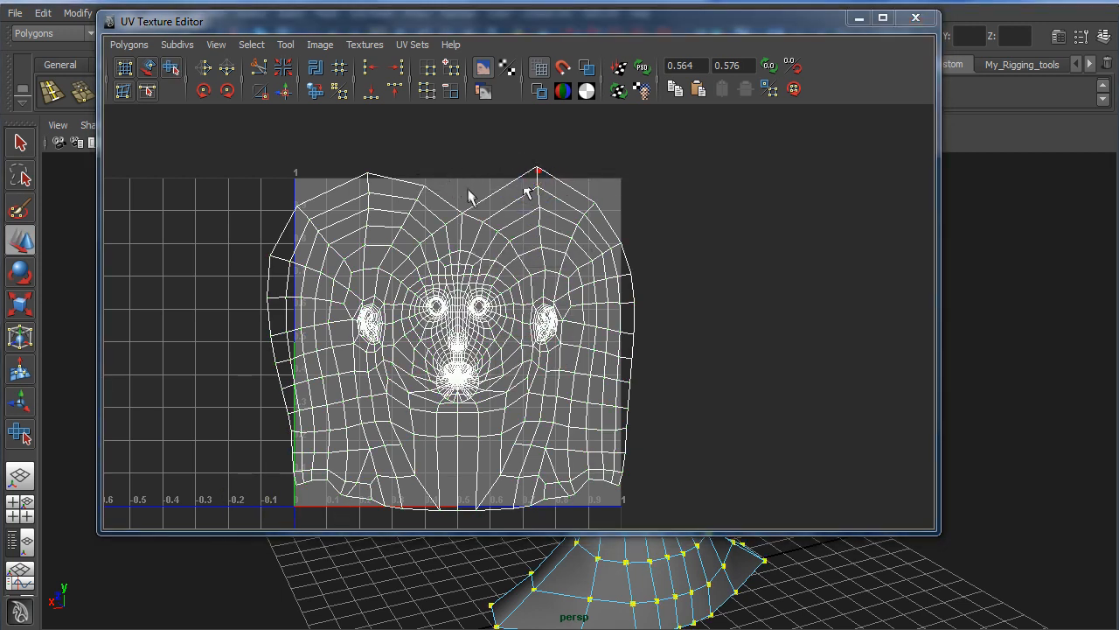
left_click_drag(484, 192, 489, 198)
right_click_drag(502, 236, 484, 192, "shift")
right_click_drag(510, 238, 524, 243, "shift")
Step: Switch back to UVs, reselect the whole sewn layout and unfold it again with the Smooth UV Tool
right_click_drag(430, 238, 400, 219, "ctrl")
left_click_drag(210, 145, 754, 523)
left_click(175, 71)
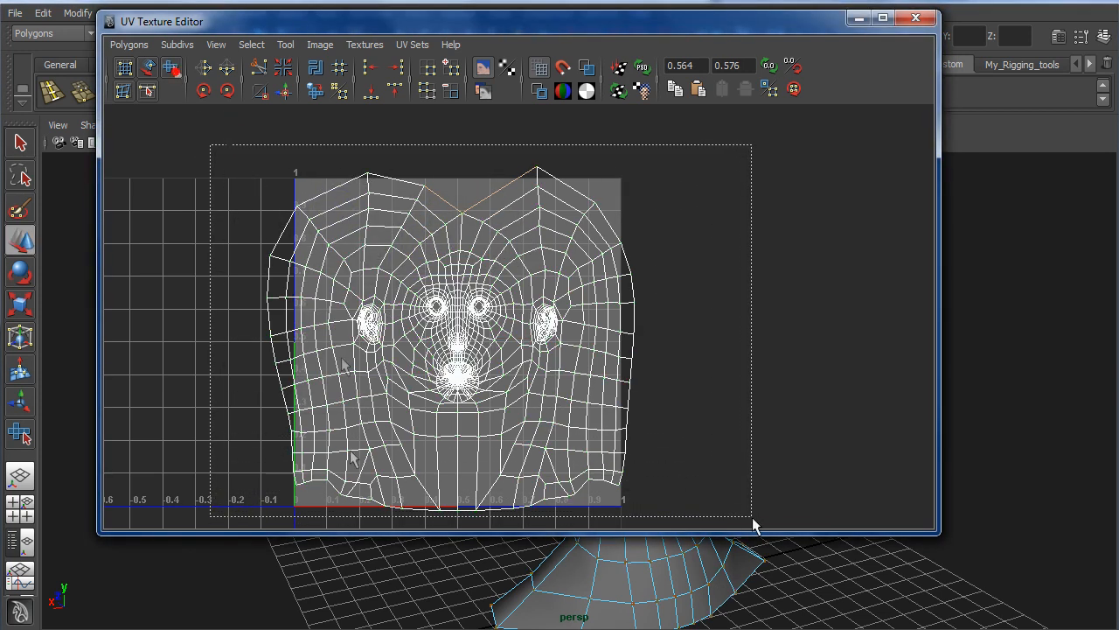
left_click(171, 68)
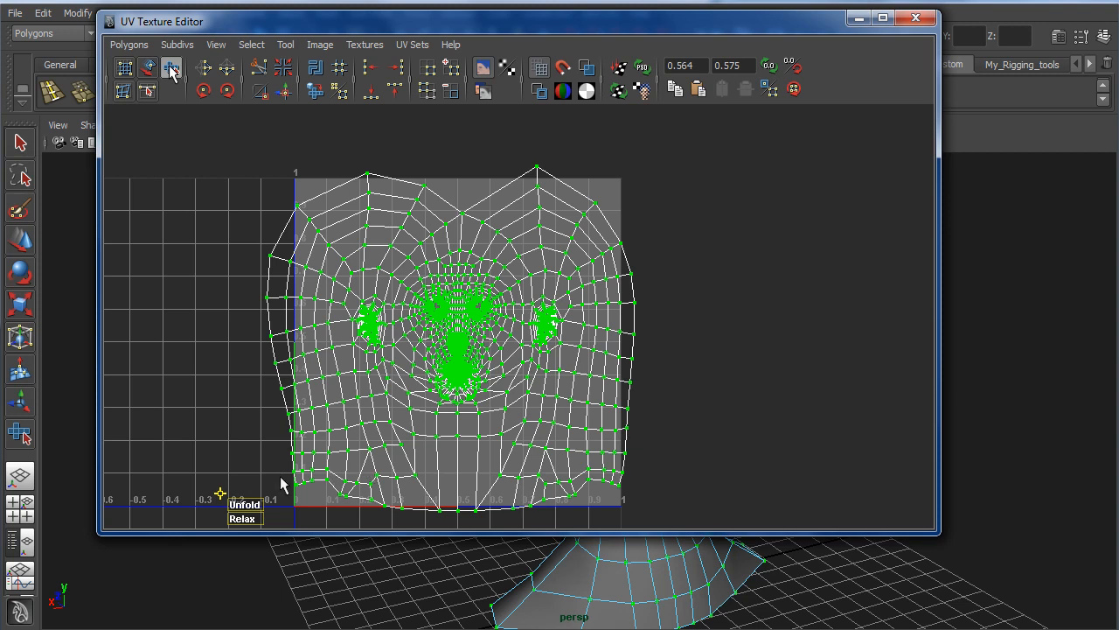
left_click_drag(244, 505, 220, 494)
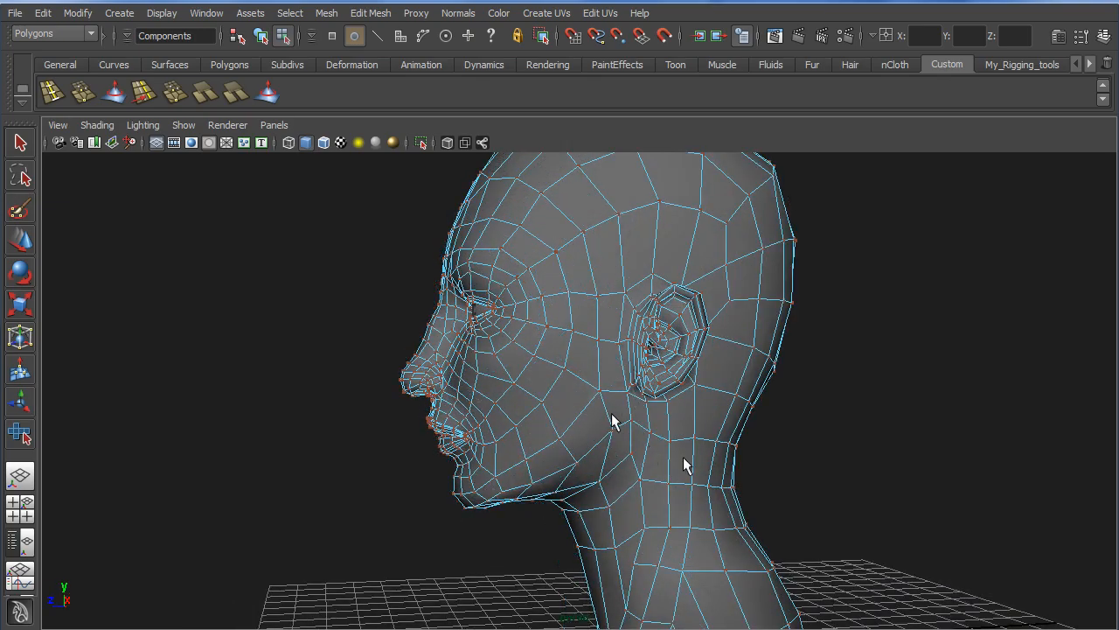
left_click_drag(683, 457, 567, 457, "alt")
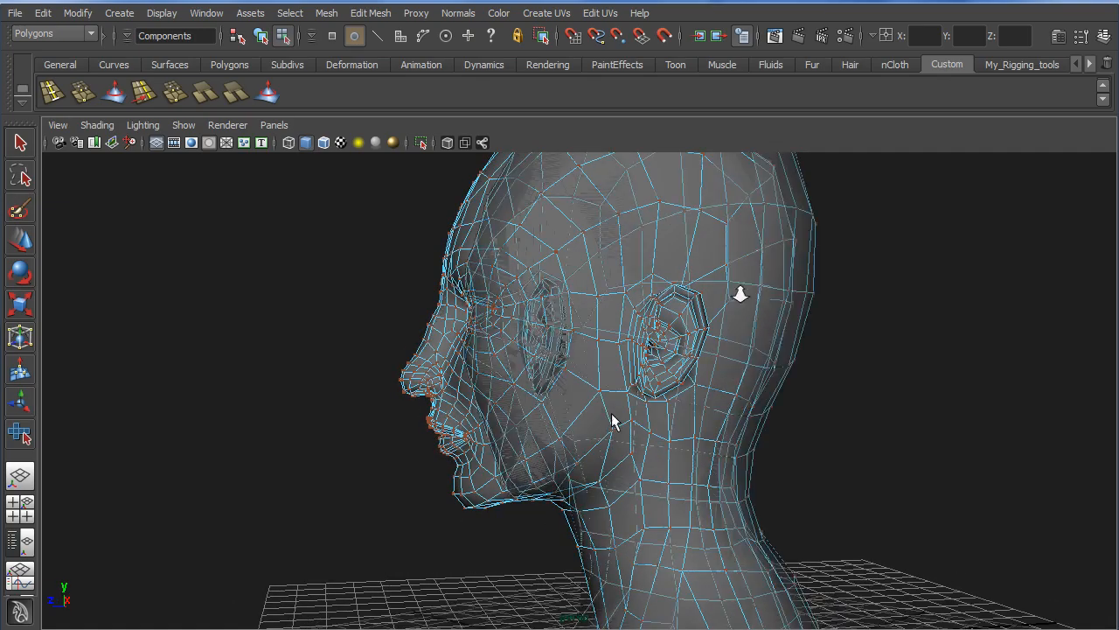
left_click_drag(620, 288, 551, 278, "alt")
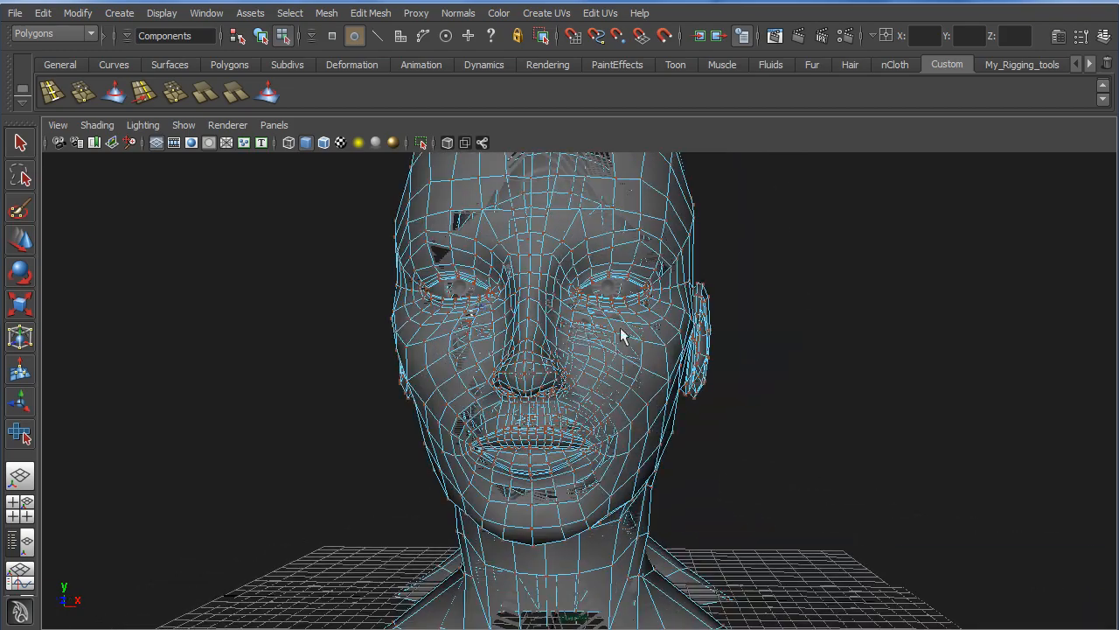
left_click_drag(620, 327, 515, 328, "alt")
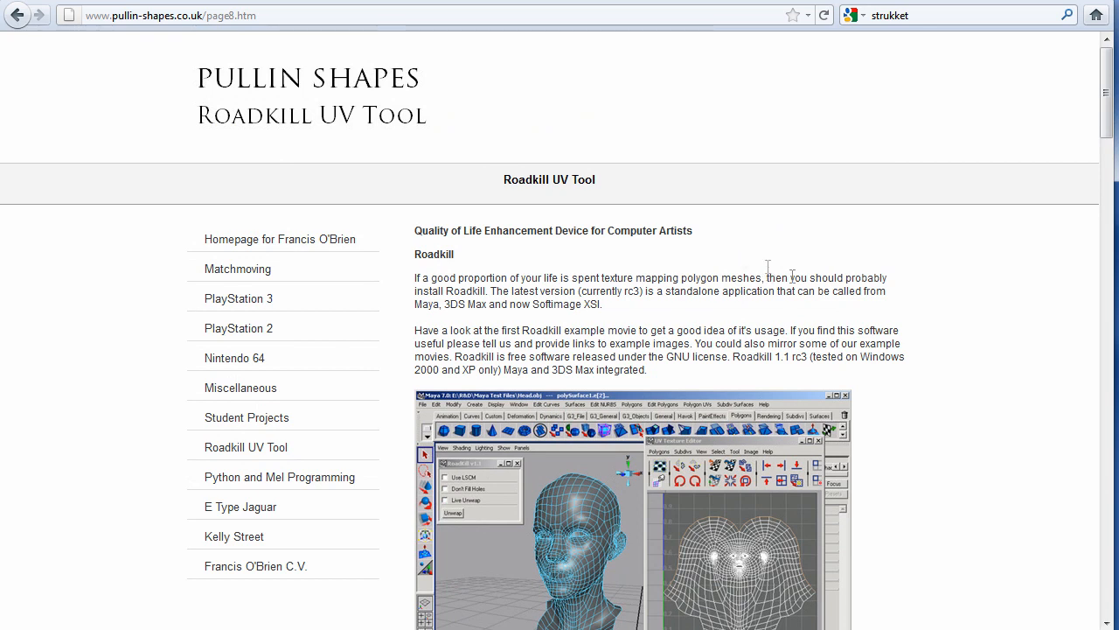
Step: Switch to the browser and read the Roadkill UV Tool page down to the Maya downloads for Windows
left_click(902, 295)
left_click(904, 296)
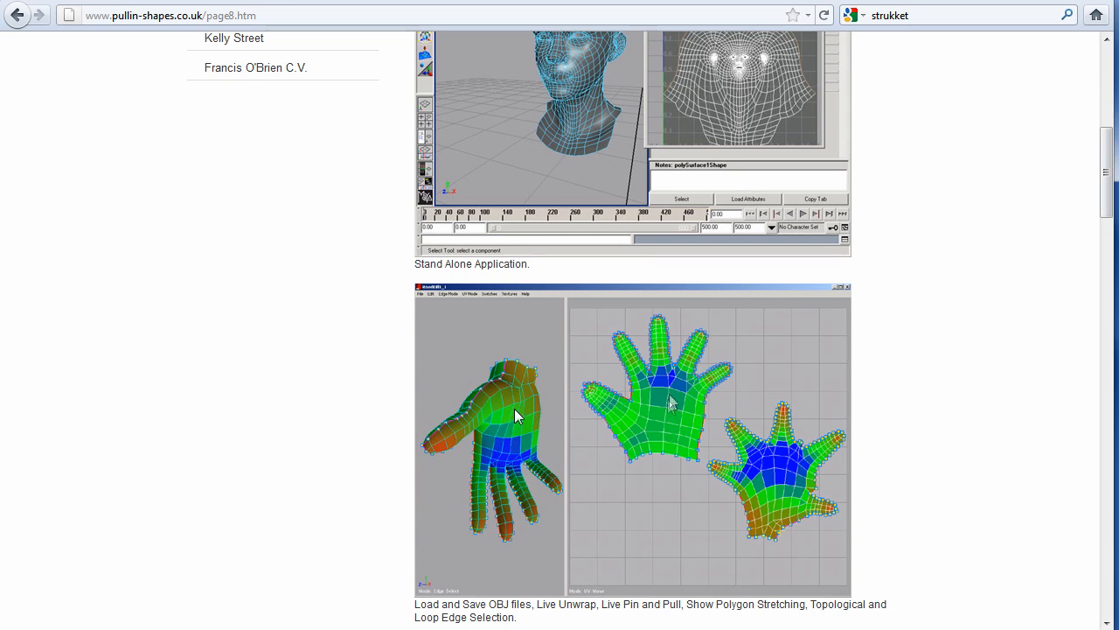
left_click(912, 393)
scroll(920, 397, "down", 6)
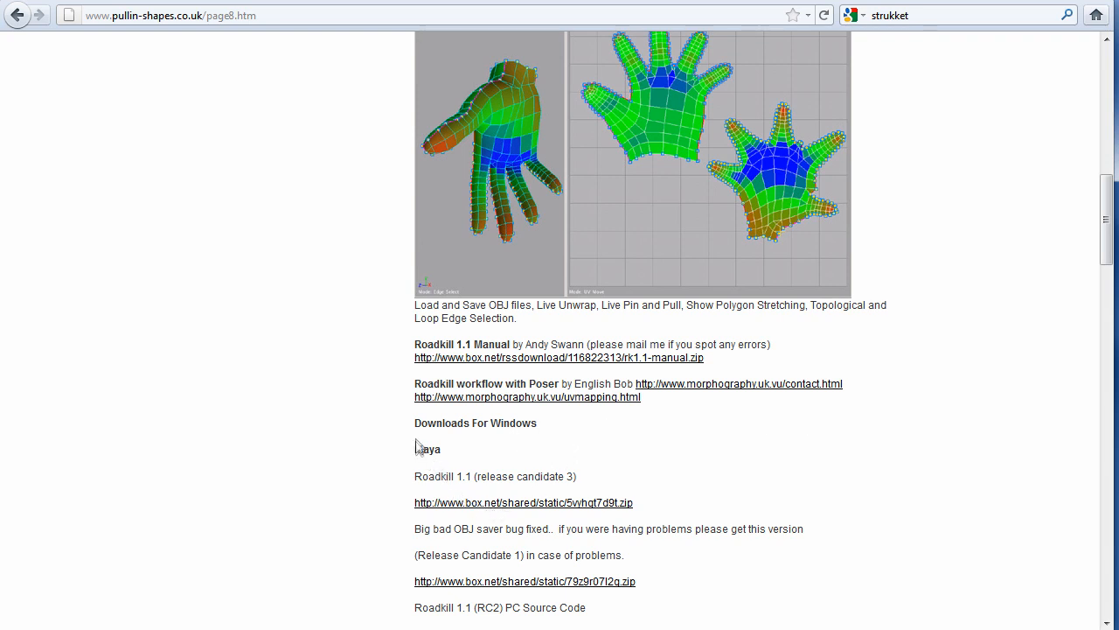
left_click_drag(417, 422, 557, 426)
left_click(589, 428)
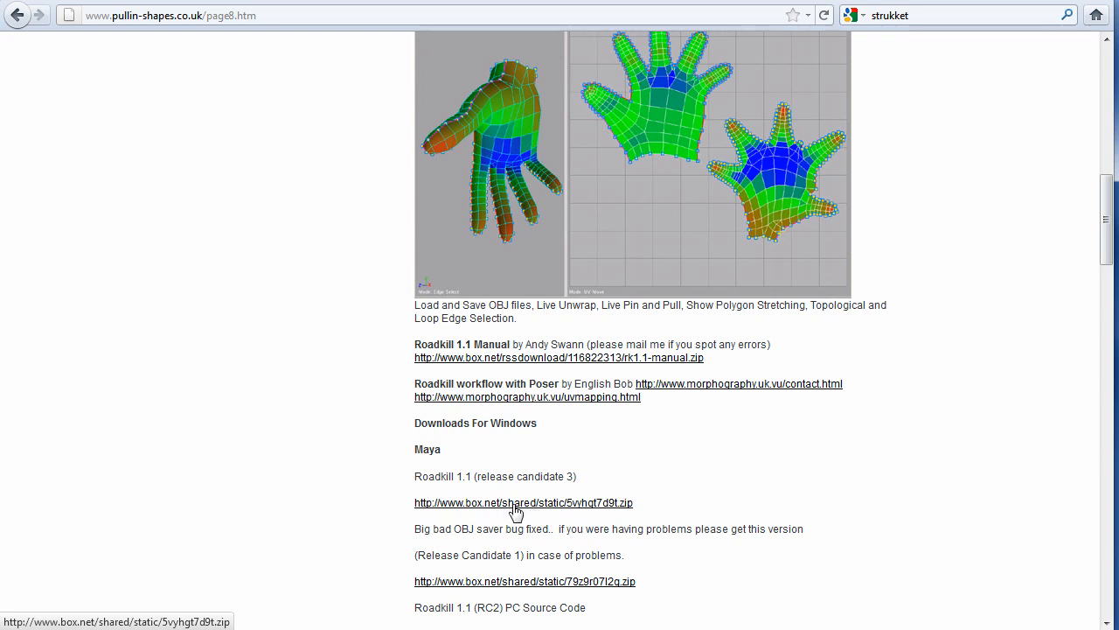
left_click(727, 453)
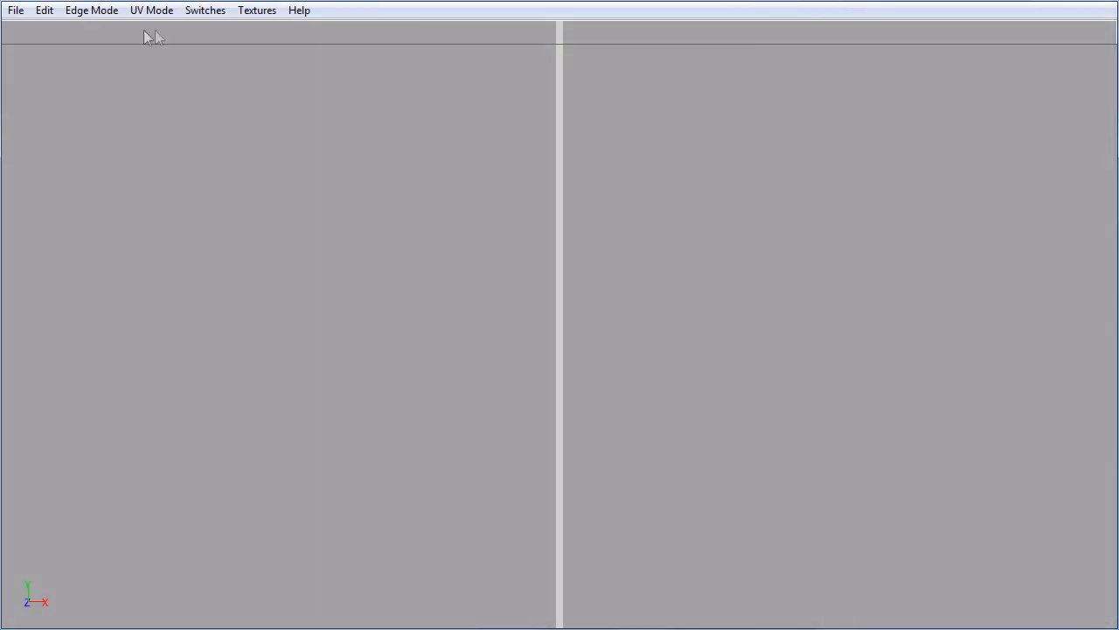
Step: Switch to Roadkill, load an existing head model with its UV layout and view it from an angle
left_click(16, 10)
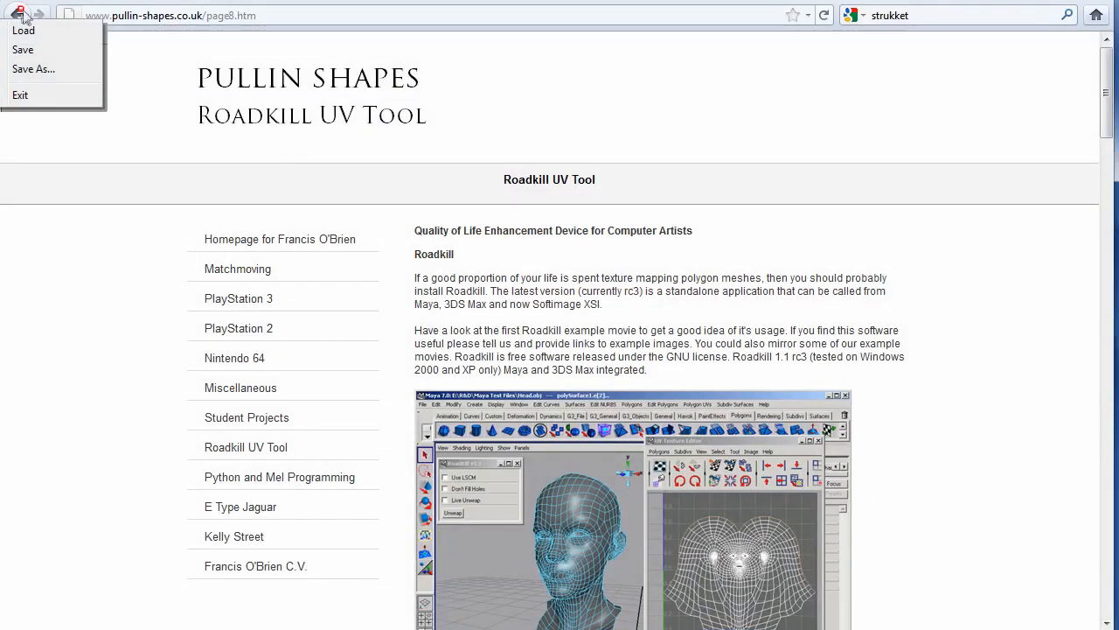
left_click(29, 31)
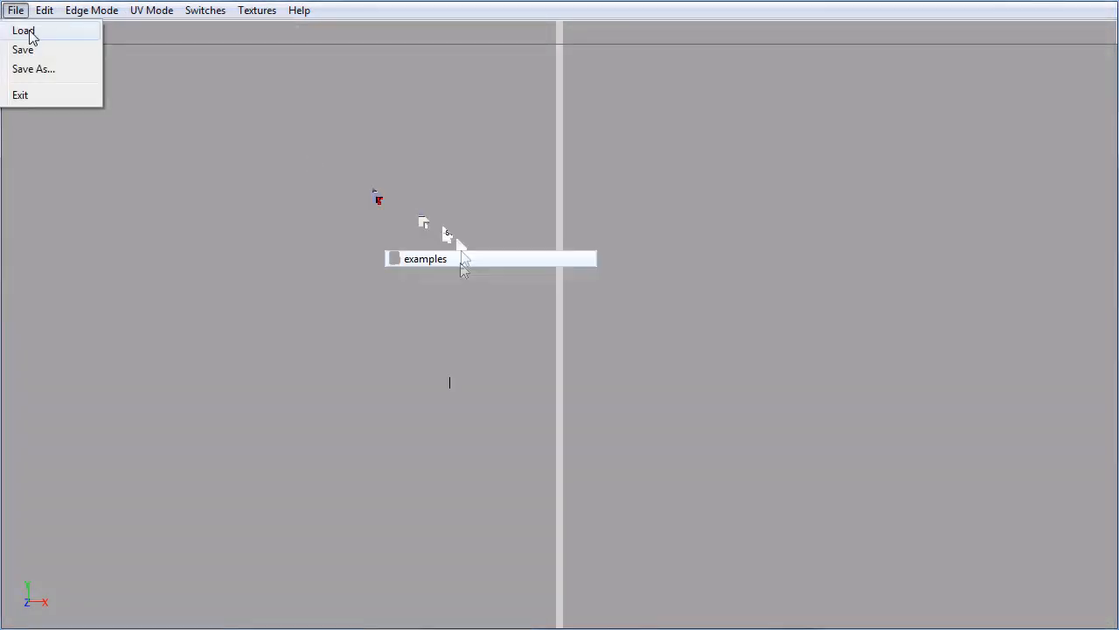
double_click(462, 295)
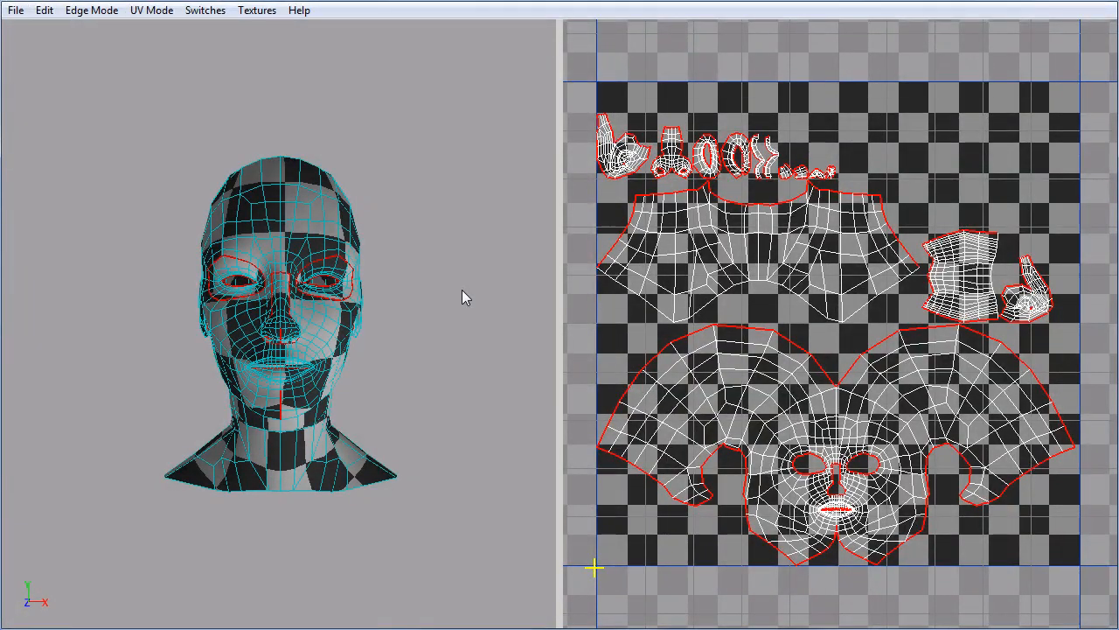
left_click_drag(465, 302, 399, 280, "alt")
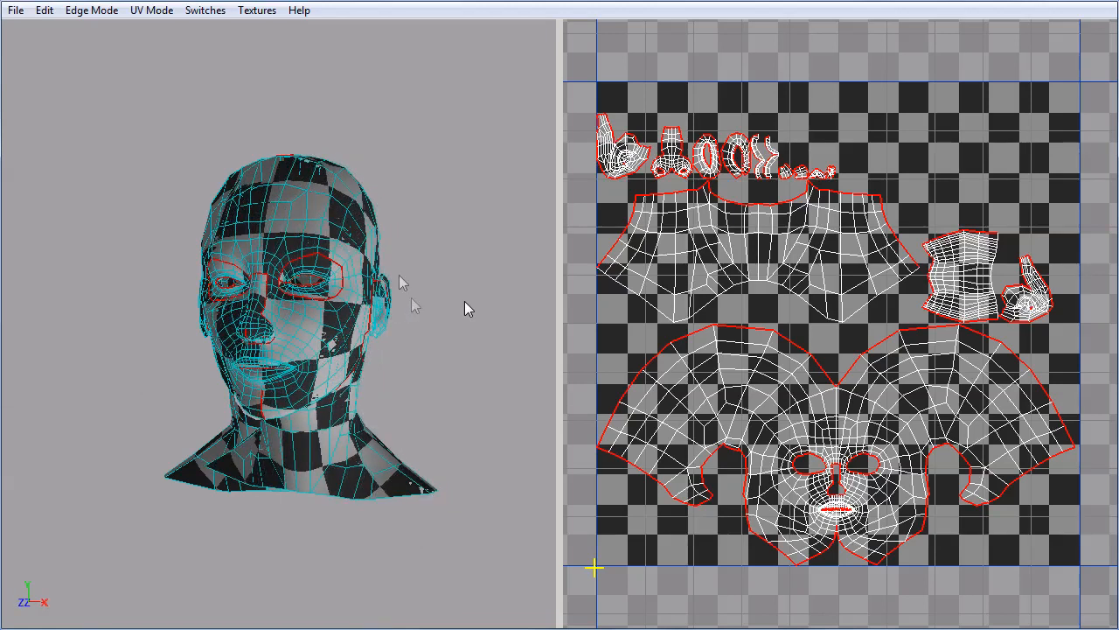
left_click(16, 10)
left_click(23, 30)
double_click(497, 311)
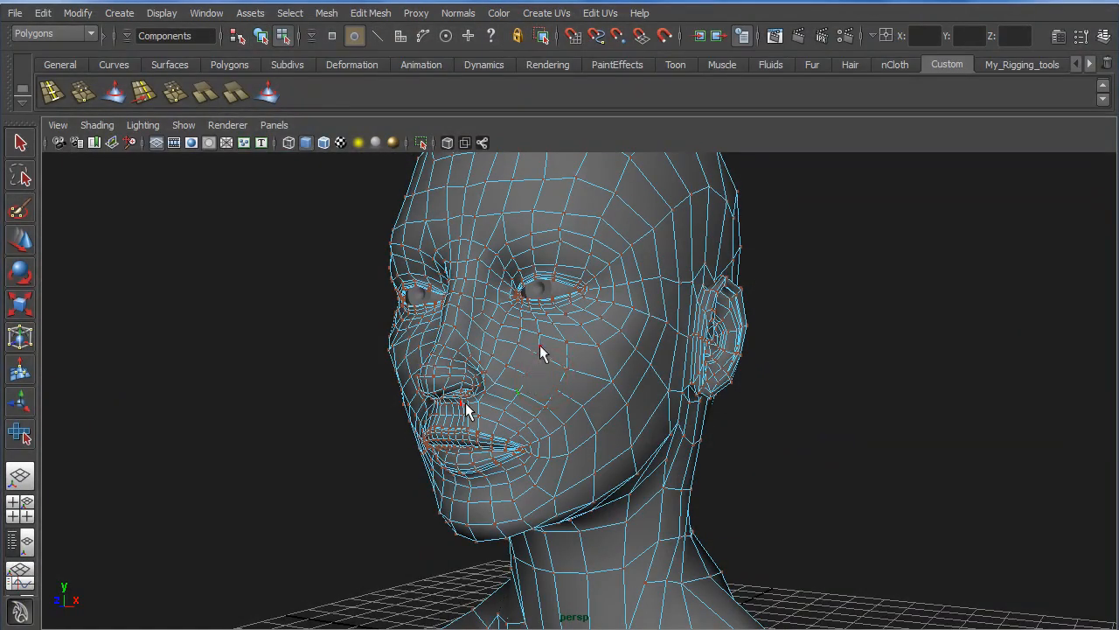
Step: Switch to Maya, select the head as an object and choose female_head.obj as the file for Export Selection
key("F8")
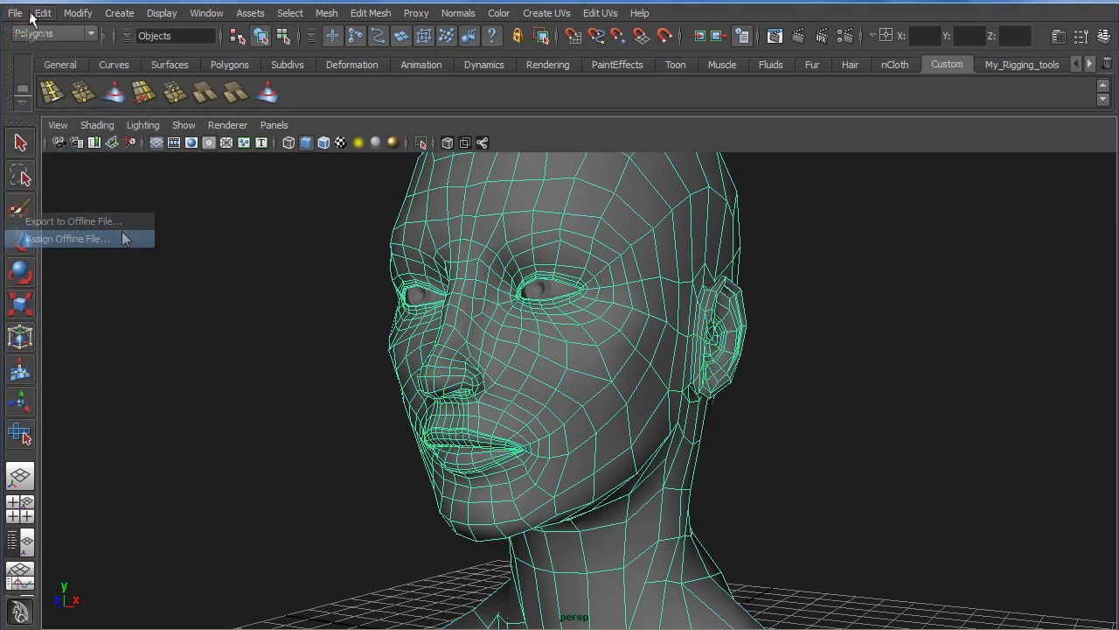
left_click(15, 12)
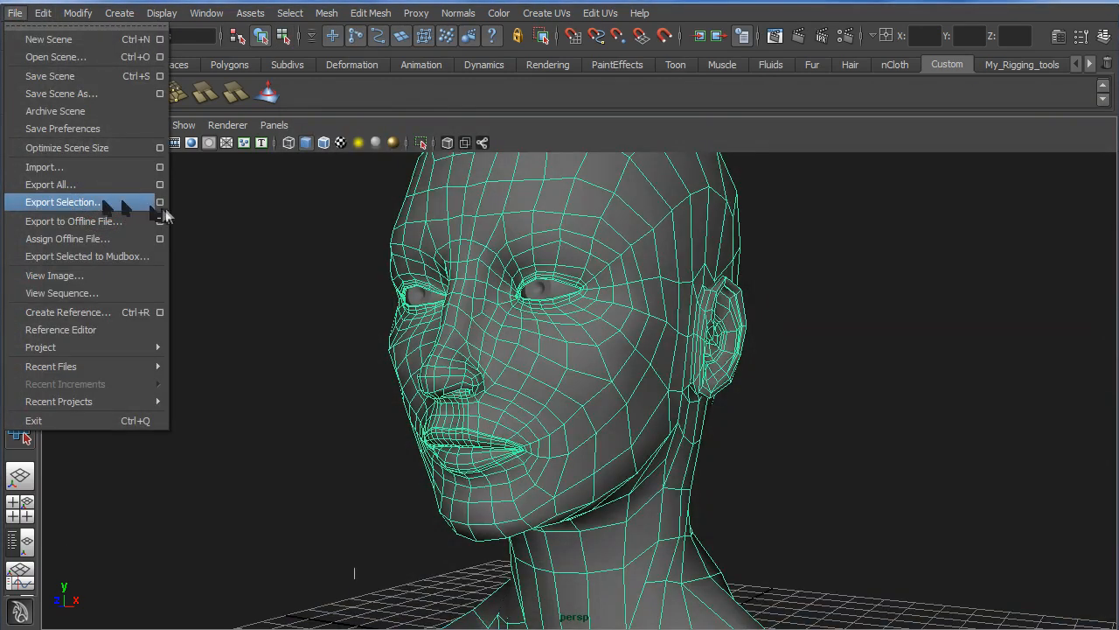
left_click(61, 202)
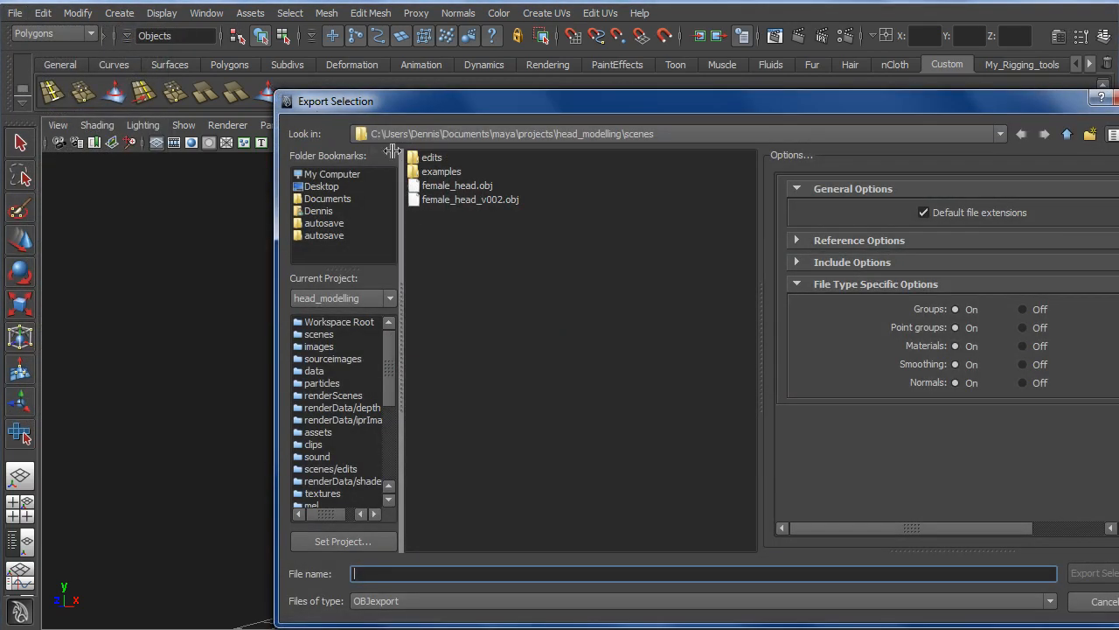
left_click(456, 186)
left_click(573, 549)
left_click(539, 570)
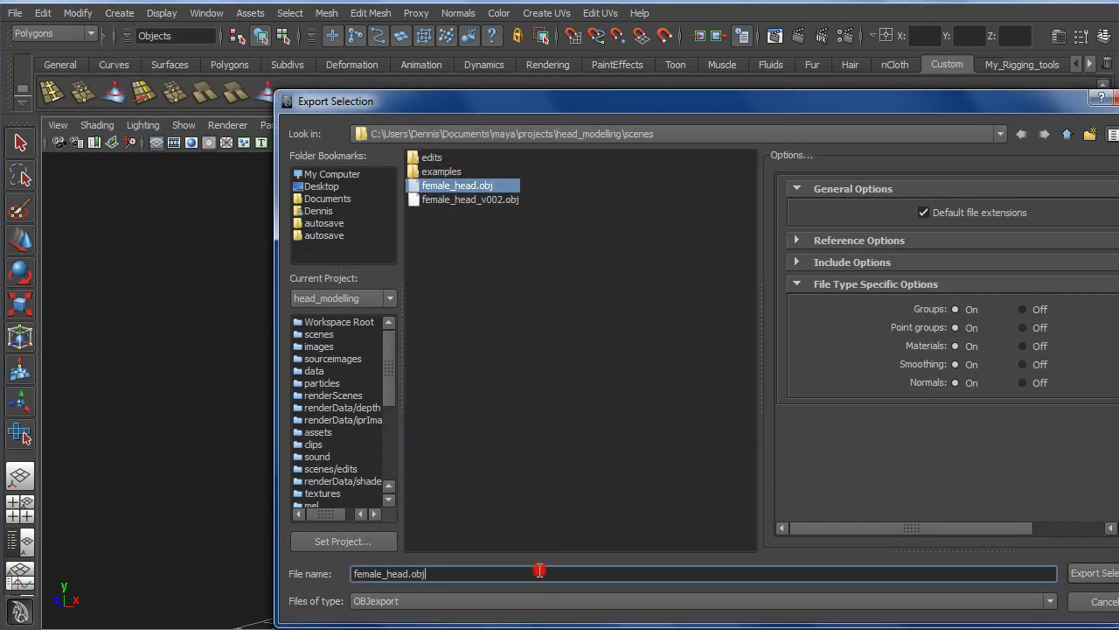
Step: Export the selected head in OBJexport format, replacing the existing female_head.obj
left_click(508, 601)
left_click(506, 601)
left_click(501, 600)
left_click(501, 599)
left_click(516, 600)
left_click(466, 573)
left_click(1095, 574)
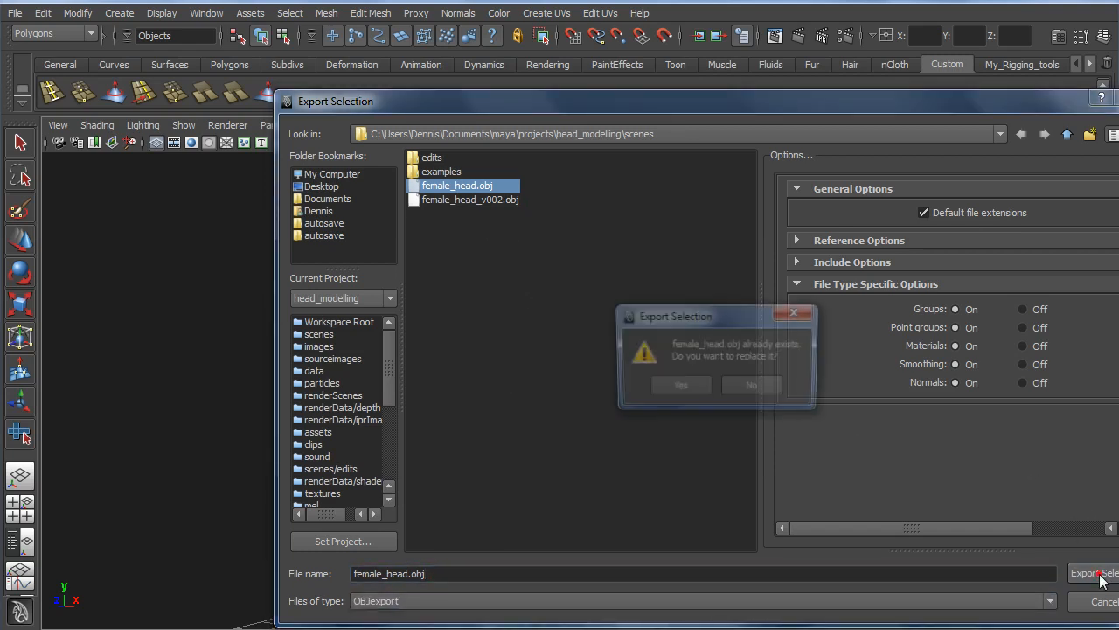
left_click(677, 390)
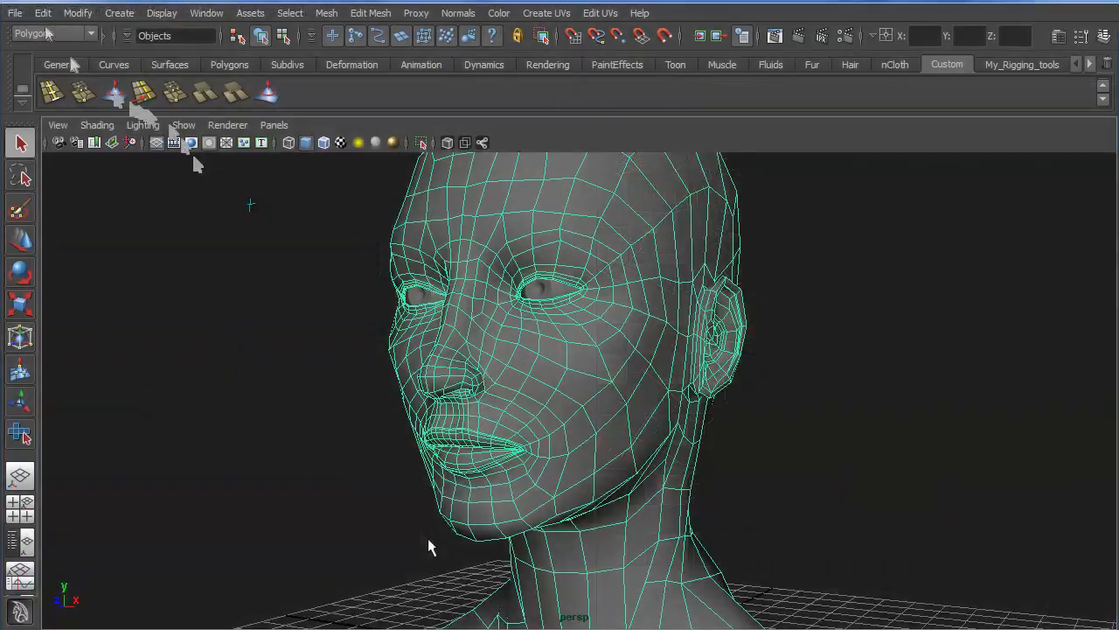
Step: Switch to Roadkill and load the exported female_head.obj
left_click(15, 10)
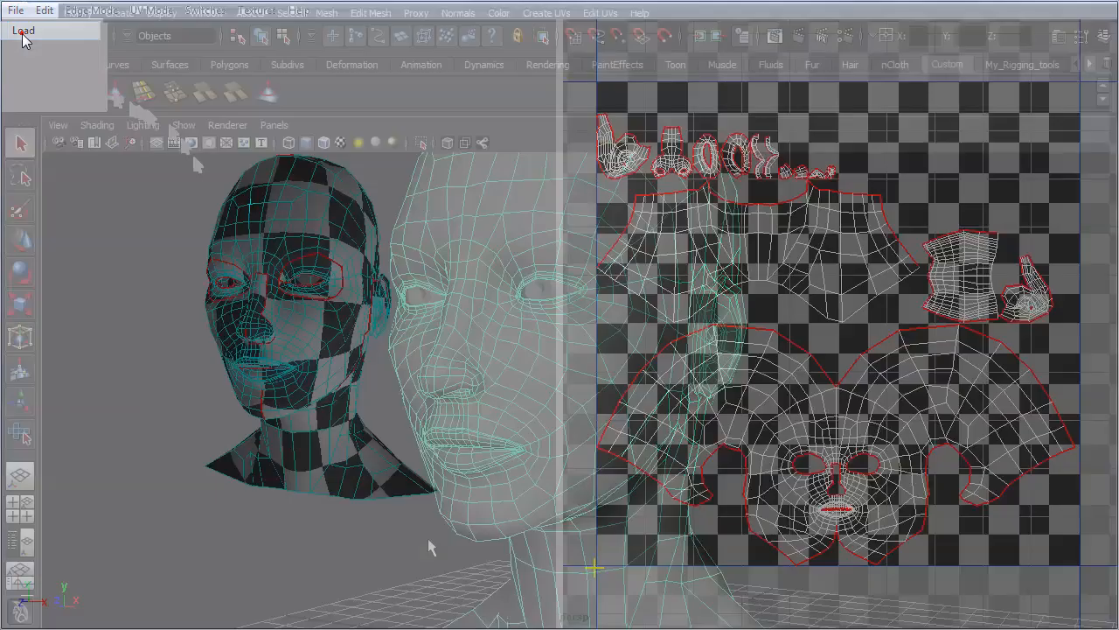
left_click(23, 30)
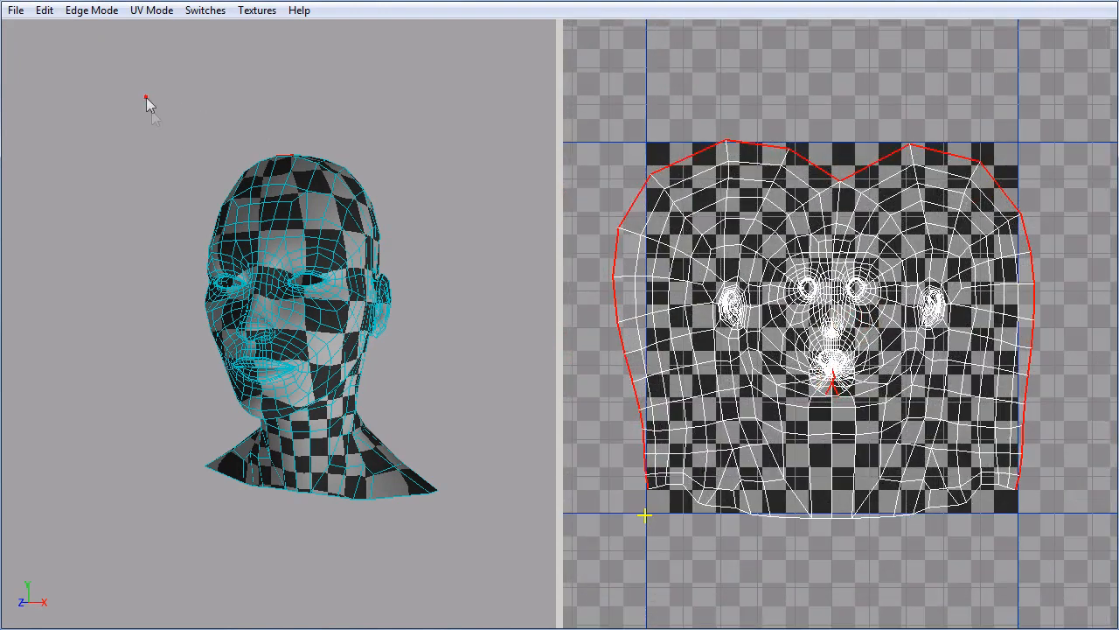
left_click(146, 97)
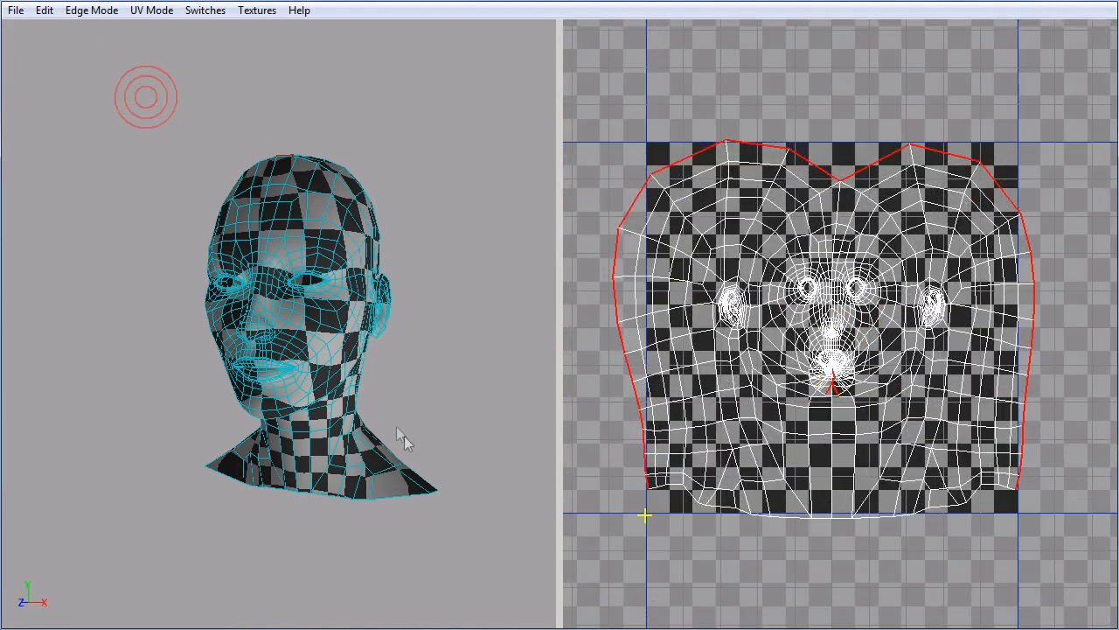
left_click(22, 12)
left_click(22, 12)
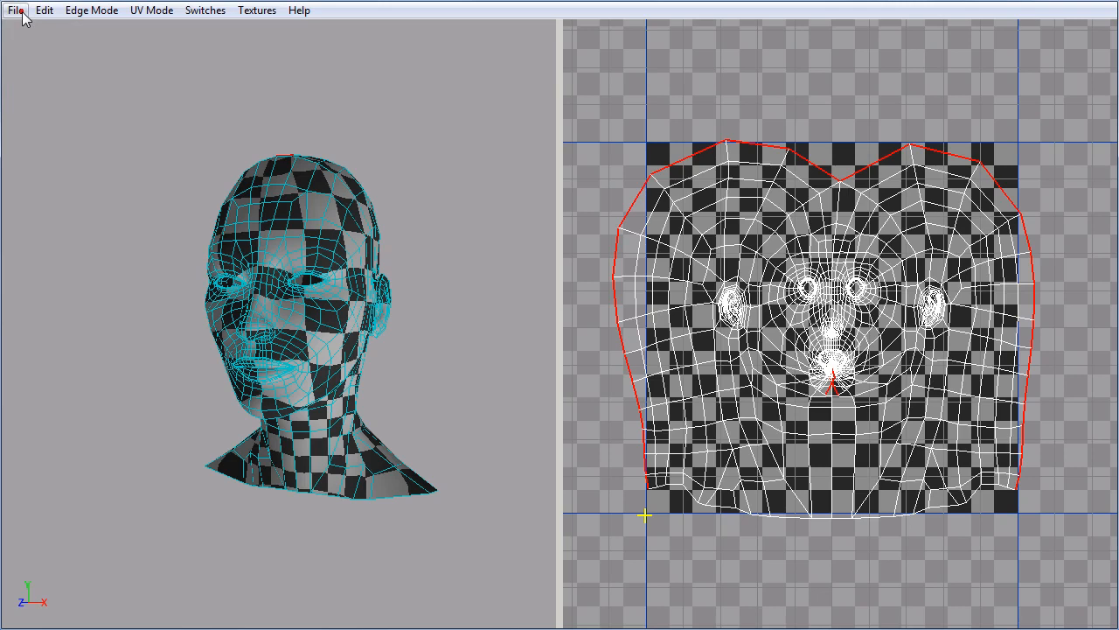
left_click(23, 12)
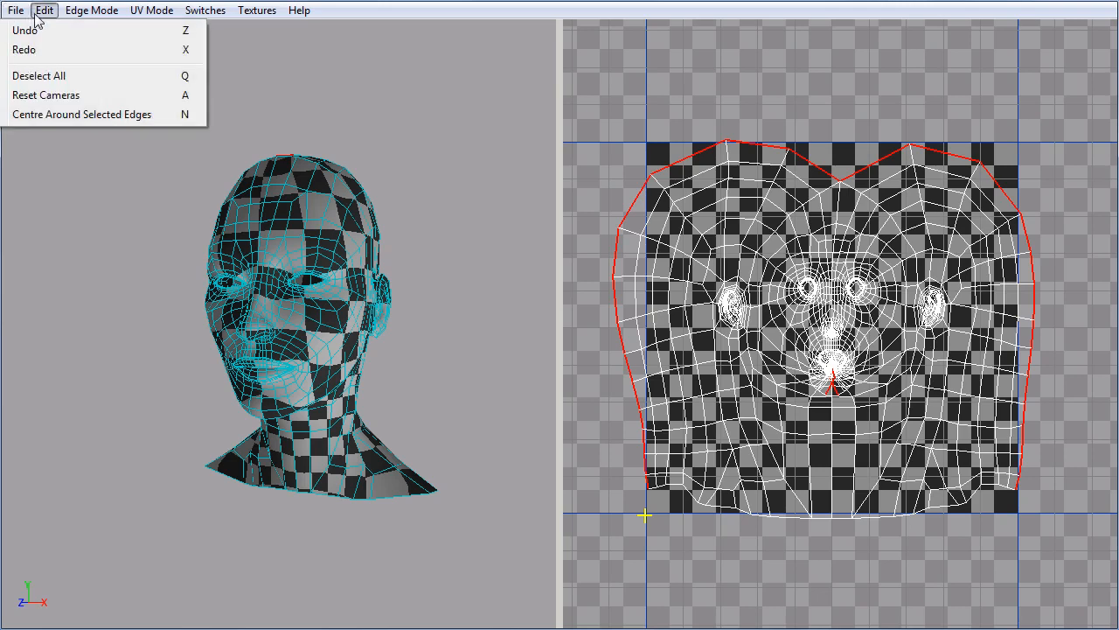
mouse_move(44, 11)
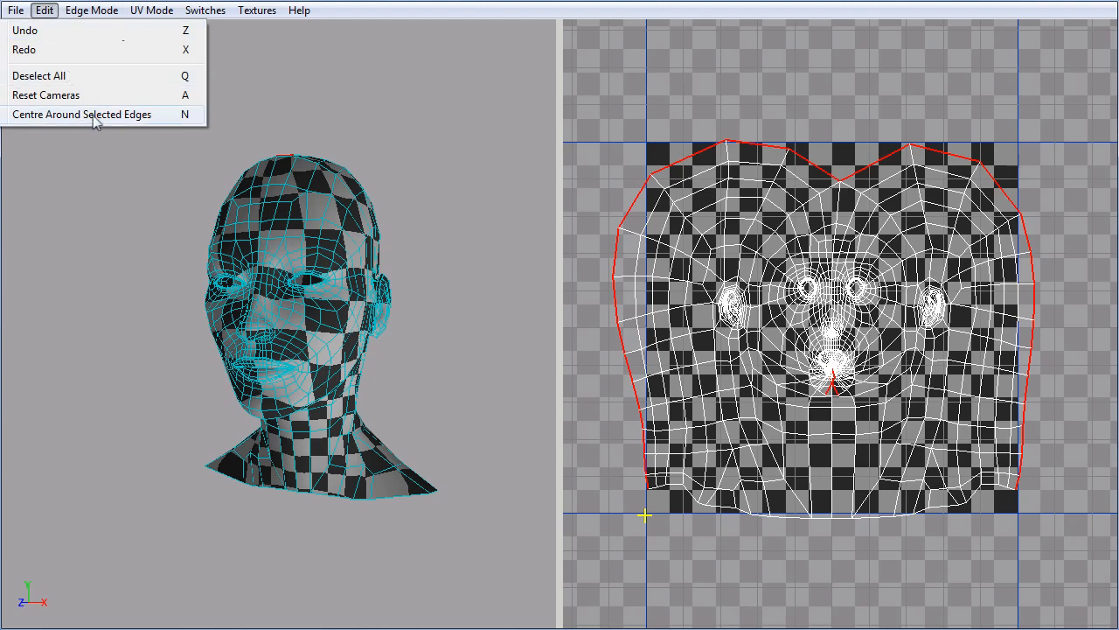
mouse_move(80, 17)
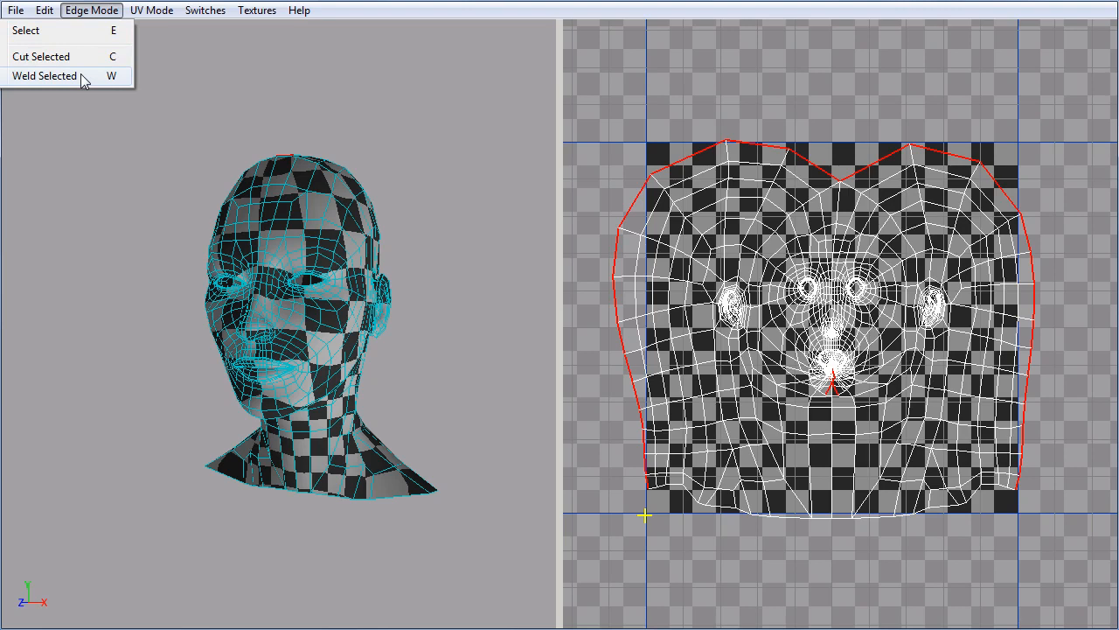
mouse_move(154, 12)
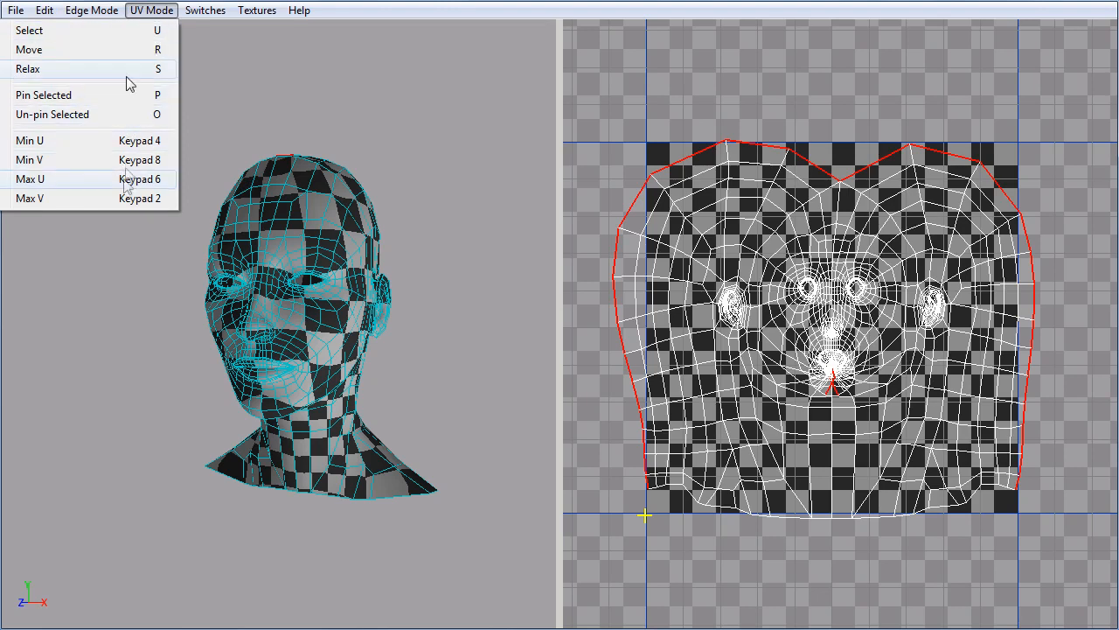
mouse_move(203, 16)
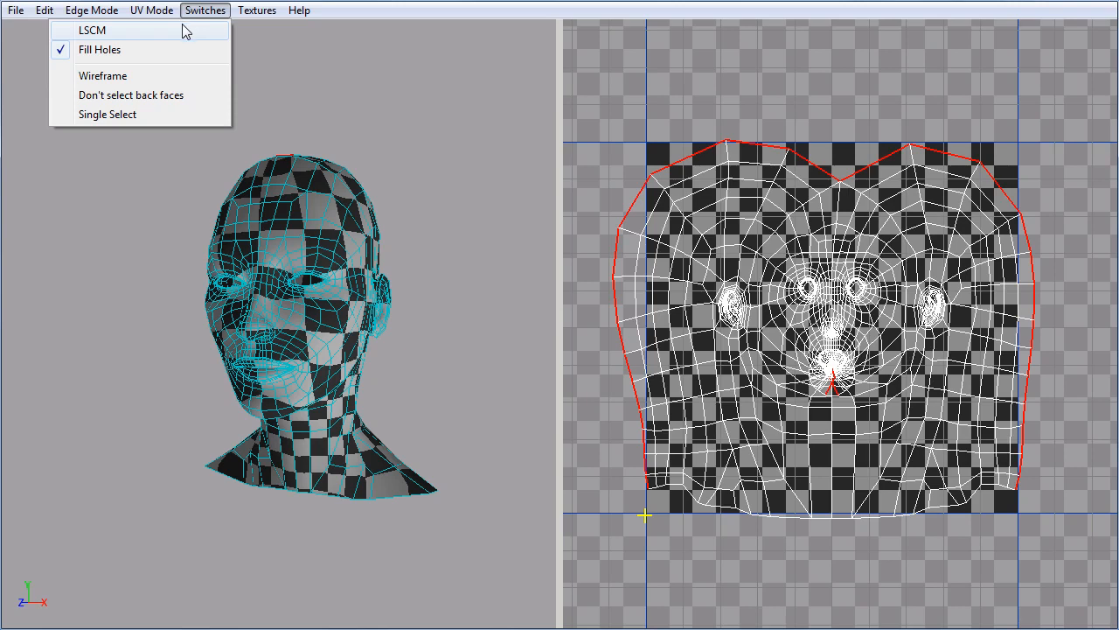
Step: Enable "Don't select back faces" and briefly preview the head in wireframe display
left_click(169, 76)
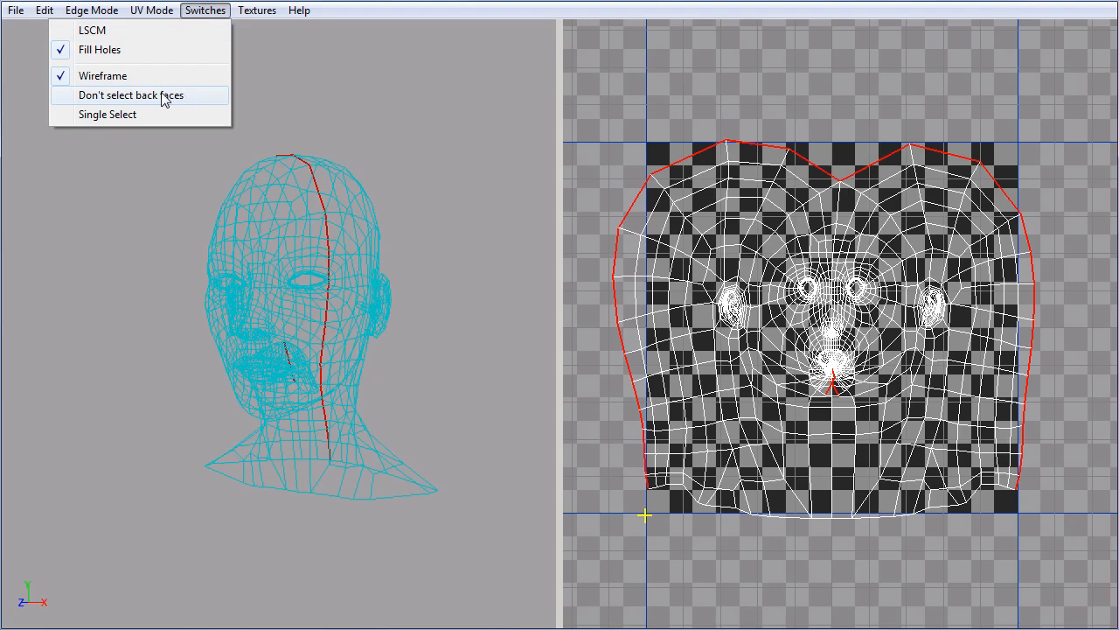
left_click(184, 94)
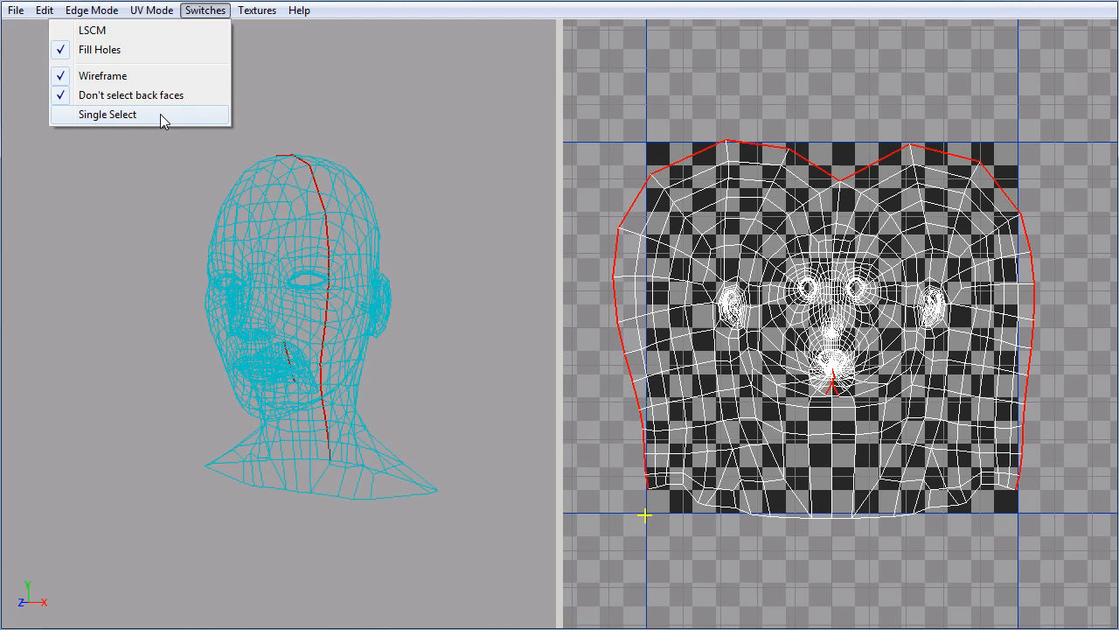
mouse_move(256, 10)
left_click(161, 70)
Step: Show the Colours/Numbers texture on the head and examine it from both sides
left_click(253, 10)
left_click(260, 11)
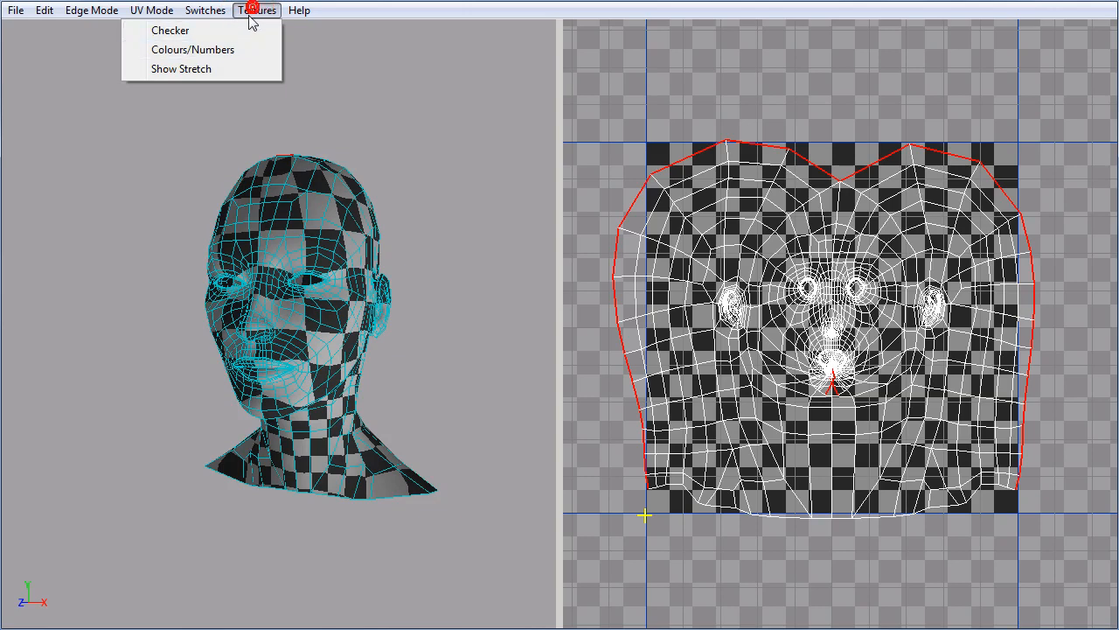
left_click(247, 53)
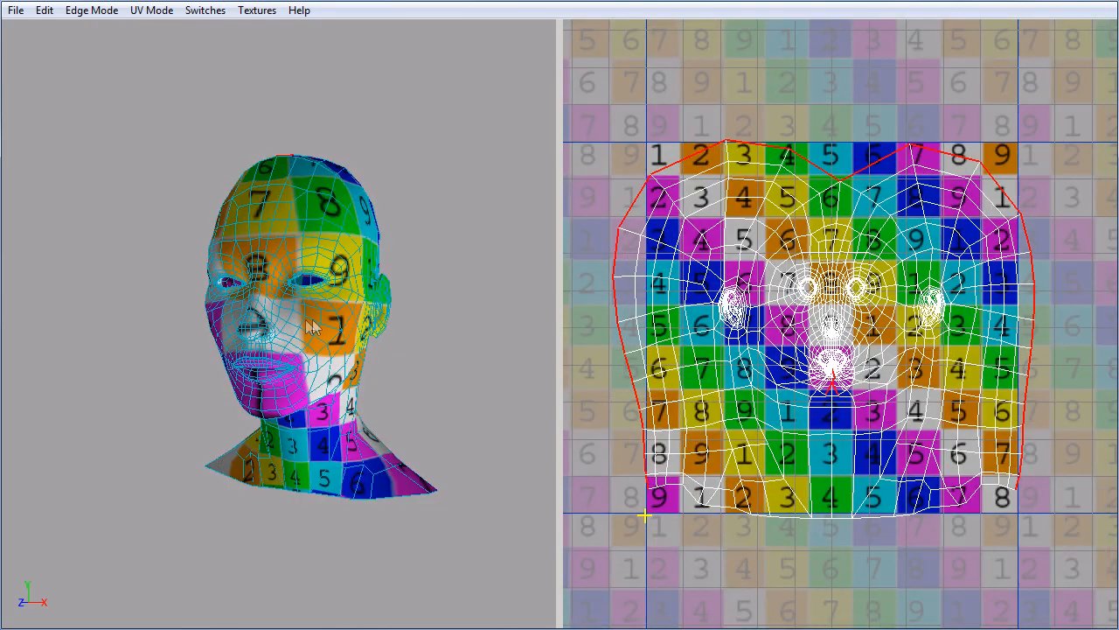
left_click_drag(311, 327, 320, 339)
scroll(319, 339, "up", 5)
right_click_drag(322, 330, 218, 320)
left_click_drag(300, 321, 474, 321)
left_click_drag(271, 297, 451, 318)
left_click_drag(351, 302, 304, 298)
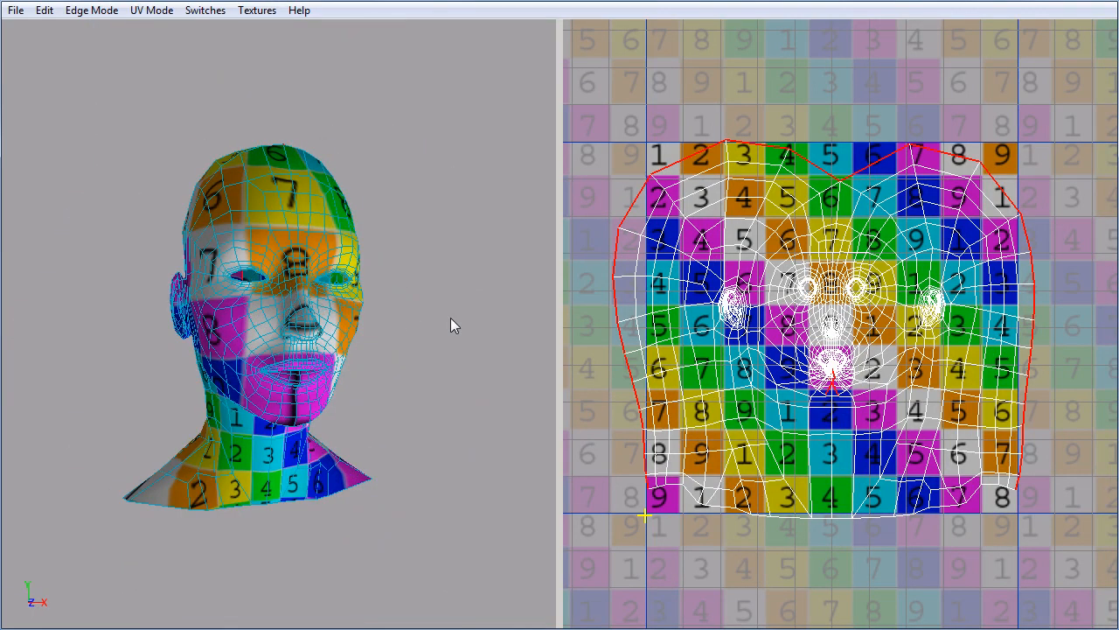
left_click_drag(450, 318, 304, 297)
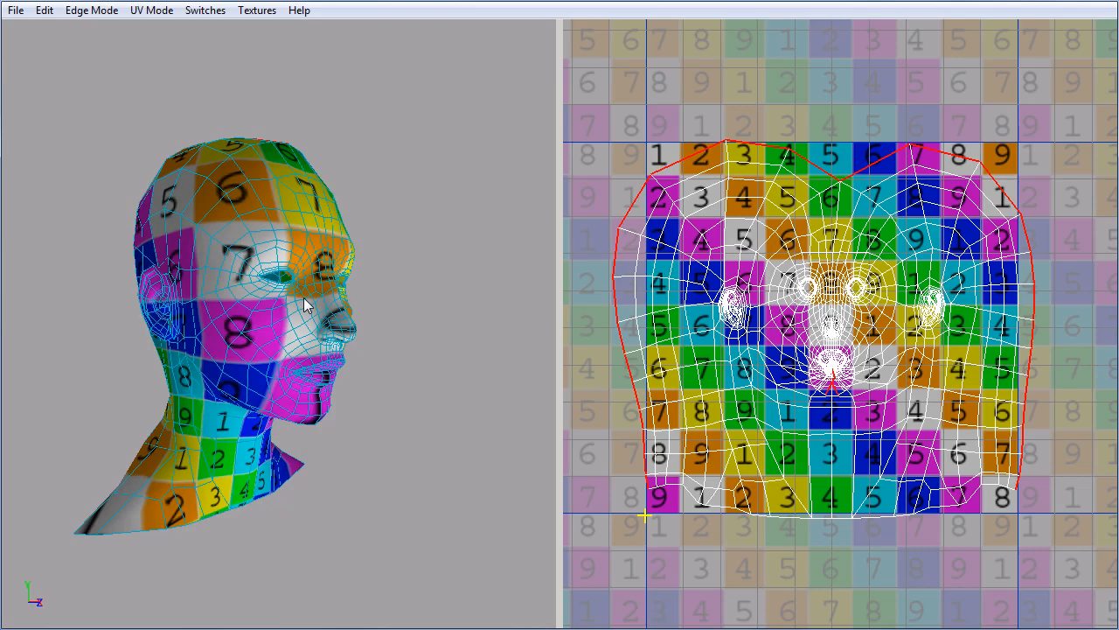
left_click_drag(162, 279, 341, 252)
Step: Display the UV stretch colouring on the head with Show Stretch
left_click(255, 12)
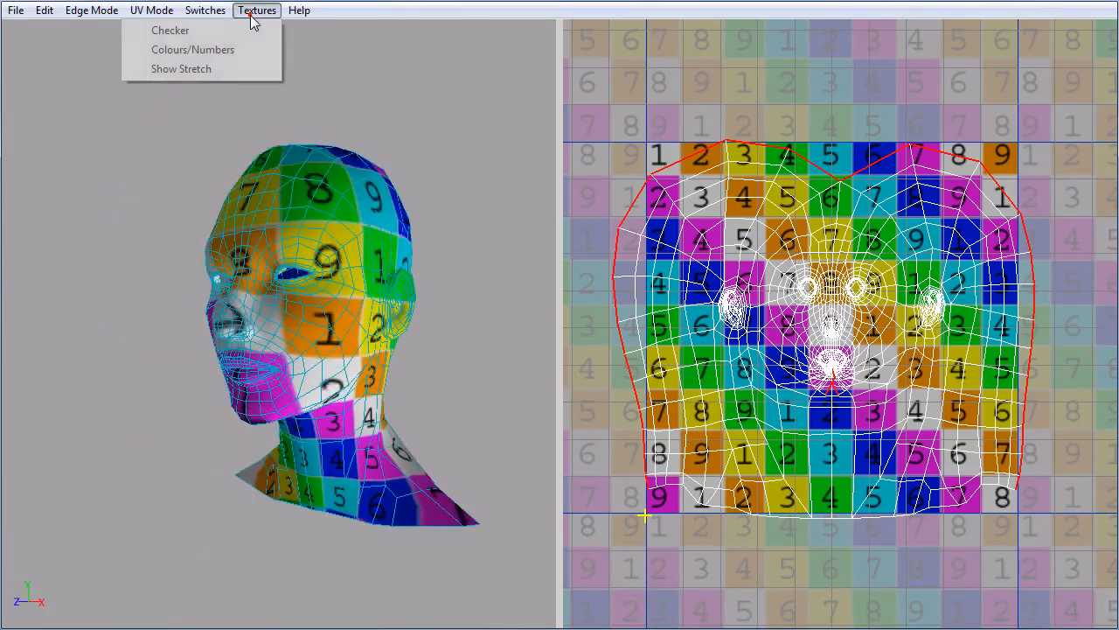
left_click(254, 69)
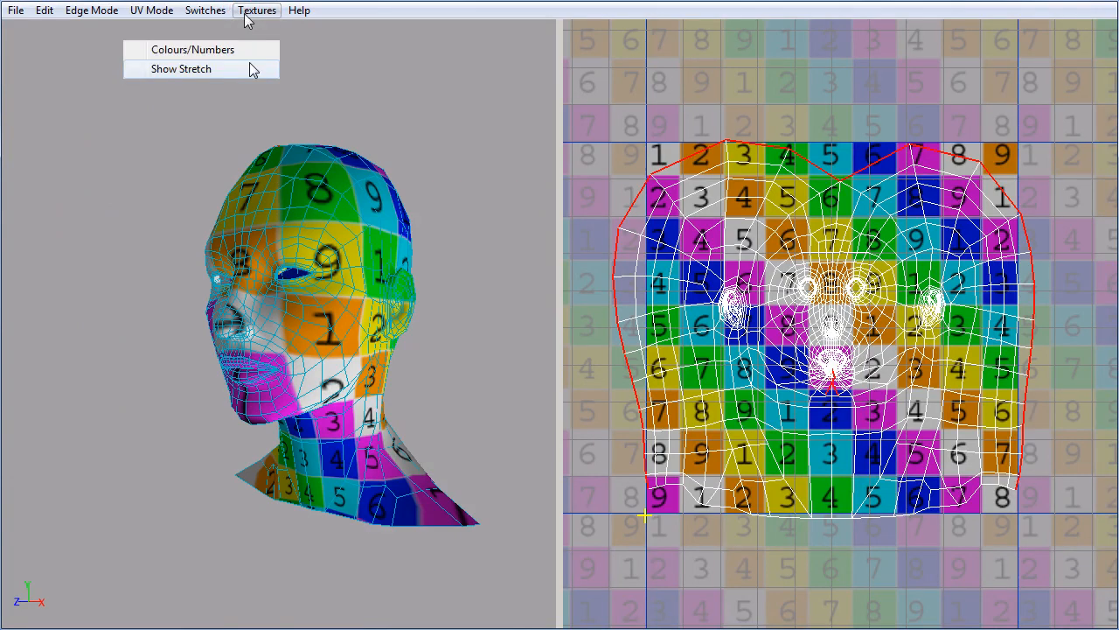
left_click(252, 68)
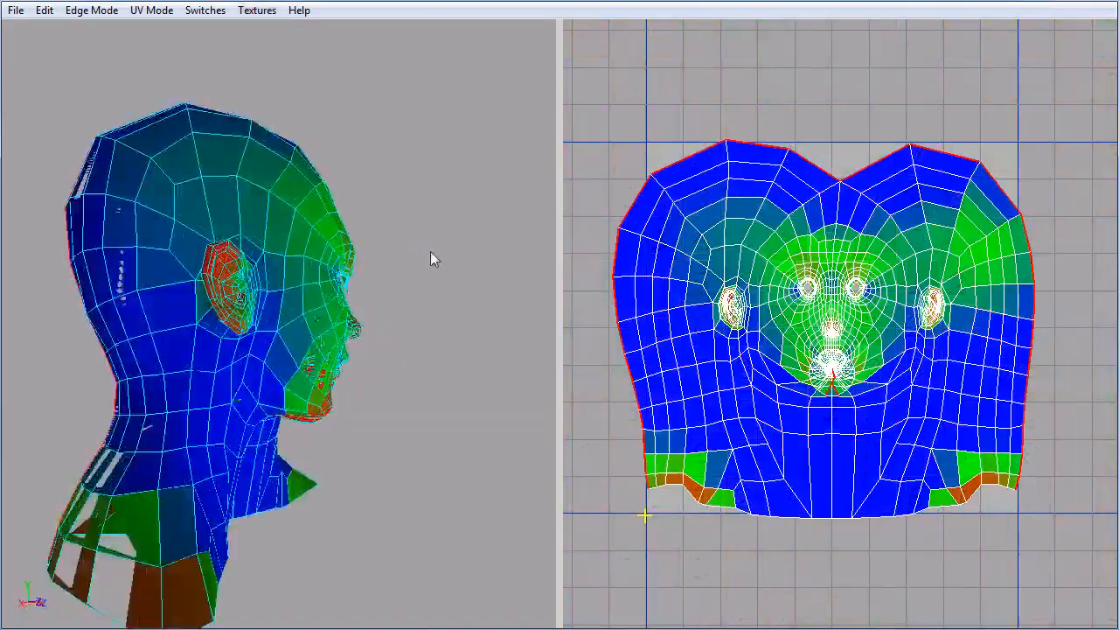
Step: Examine the stretch colouring on the nose, face, ears and back of the head
left_click_drag(430, 253, 240, 251, "alt")
right_click_drag(240, 251, 413, 315, "alt")
left_click_drag(413, 315, 379, 310, "alt")
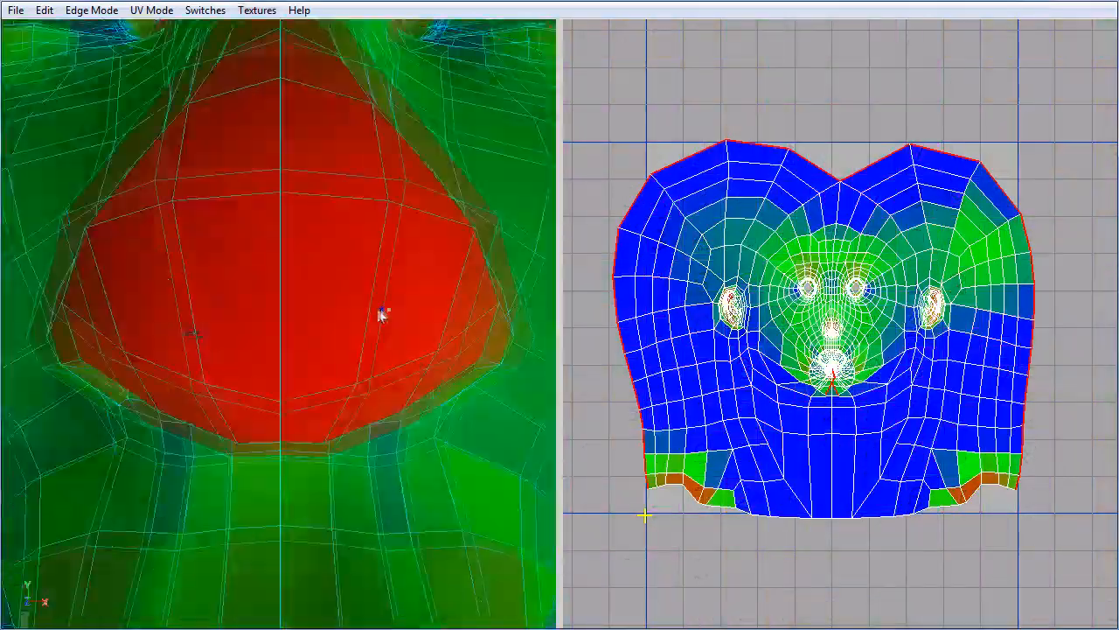
right_click_drag(378, 311, 323, 312, "alt")
left_click_drag(323, 311, 228, 302, "alt")
left_click_drag(321, 402, 426, 366, "alt")
right_click_drag(402, 355, 352, 341, "alt")
mouse_move(285, 325)
left_mouse_down("alt")
mouse_move(395, 332)
mouse_move(302, 324)
left_mouse_up("alt")
right_click_drag(165, 317, 264, 326, "alt")
left_click_drag(275, 323, 211, 314, "alt")
right_click_drag(441, 327, 403, 326, "alt")
left_click_drag(387, 323, 341, 320, "alt")
right_click_drag(293, 323, 371, 327, "alt")
left_click_drag(371, 327, 376, 353, "alt")
right_click_drag(394, 403, 319, 404, "alt")
left_click_drag(236, 401, 353, 368, "alt")
right_click_drag(352, 367, 402, 370, "alt")
left_click_drag(309, 371, 96, 390, "alt")
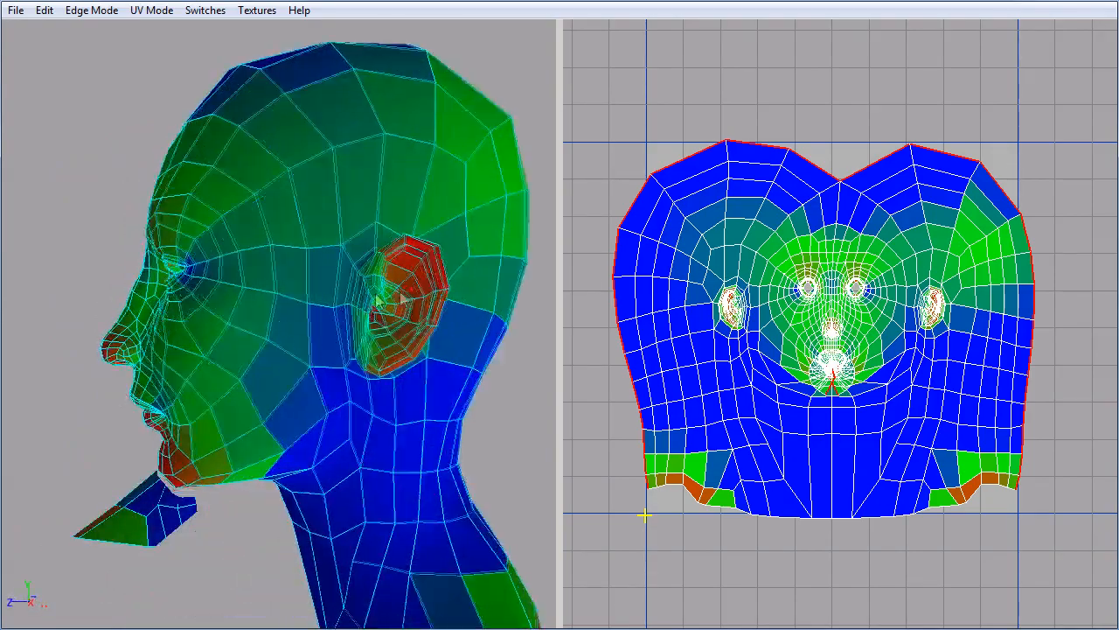
left_click_drag(377, 296, 393, 295, "alt")
right_click_drag(394, 296, 351, 282, "alt")
left_click_drag(351, 281, 239, 253, "alt")
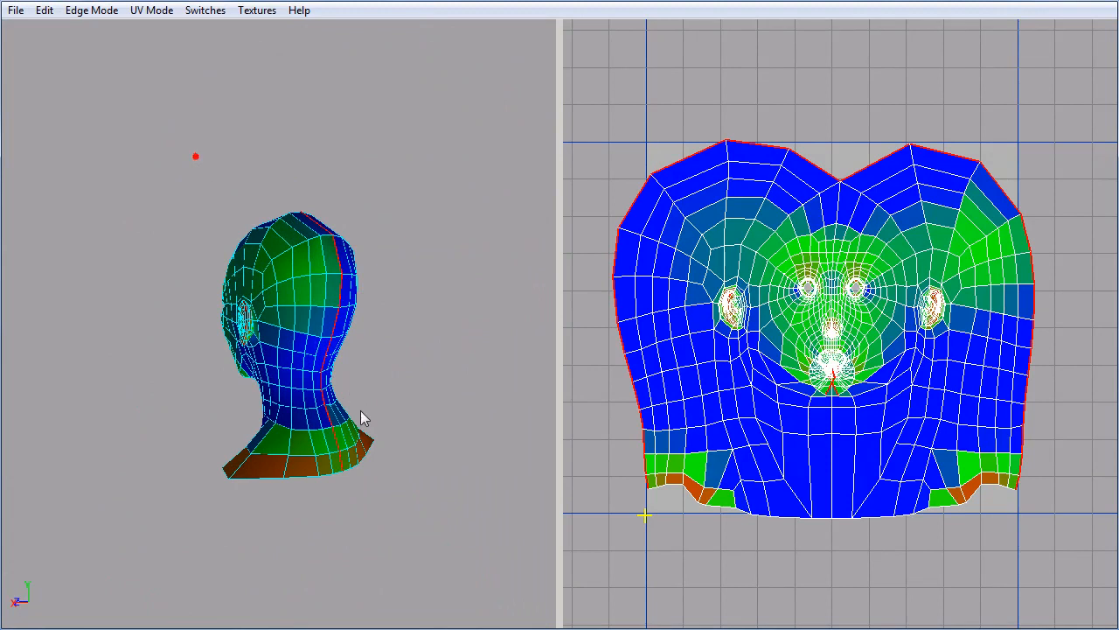
left_click_drag(360, 411, 354, 276, "alt")
Step: Select all the edges facing the view in edge mode and weld them to close the head's seam
left_click(102, 13)
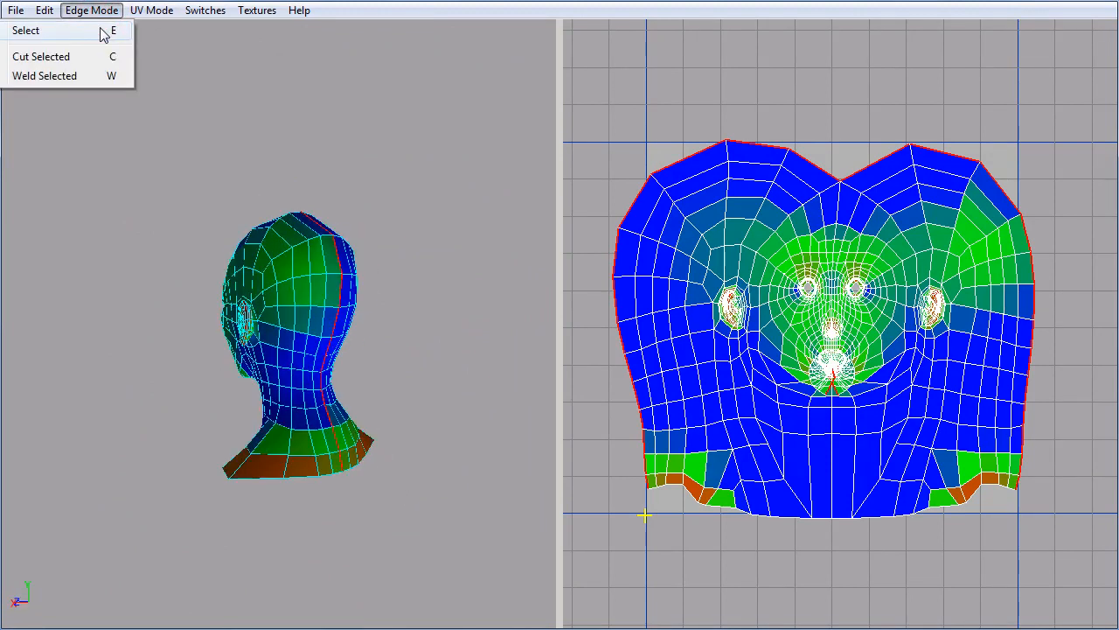
left_click_drag(175, 155, 465, 569)
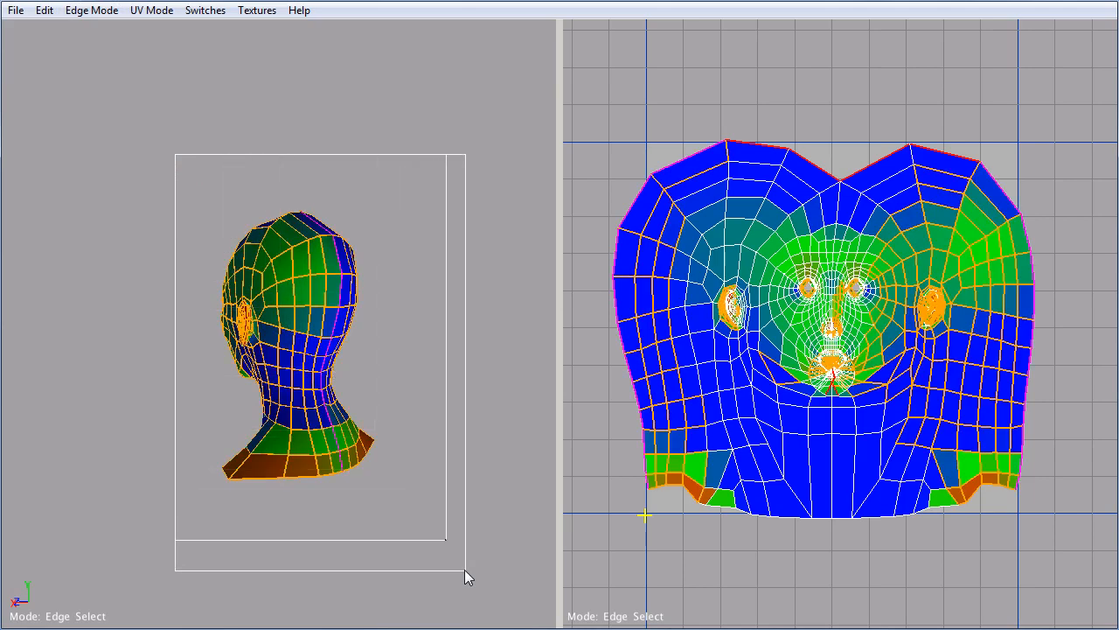
key("w")
left_click(449, 371)
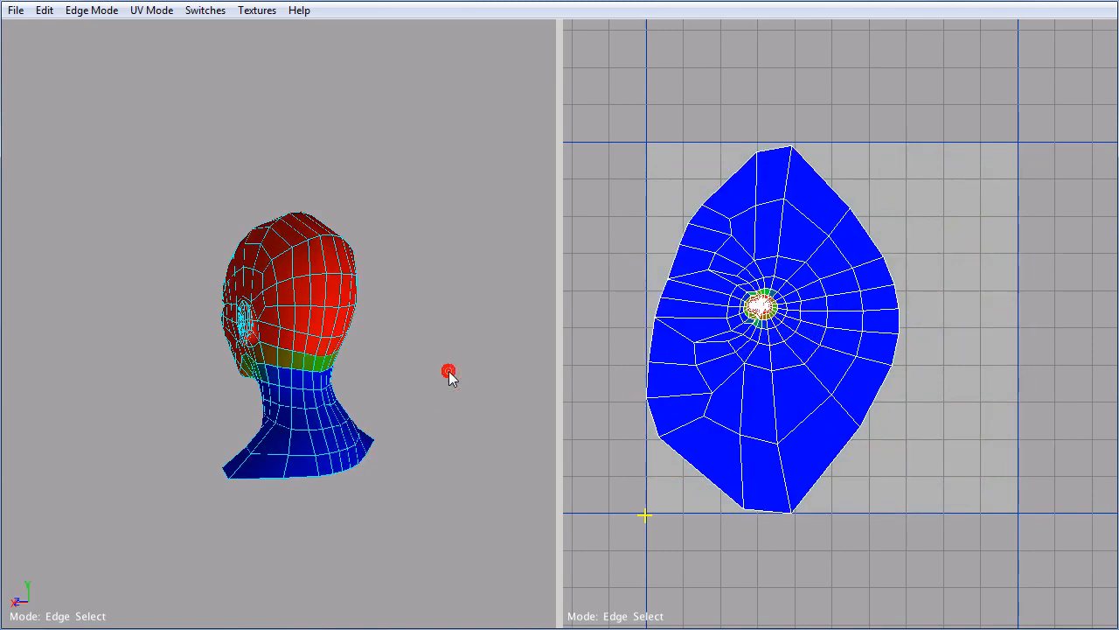
Step: Examine the stretch colouring of the welded head from the front and sides
left_click_drag(341, 352, 558, 348, "alt")
right_click_drag(195, 298, 342, 327, "alt")
left_click_drag(342, 327, 418, 302, "alt")
right_click_drag(201, 282, 283, 294, "alt")
left_click_drag(282, 294, 234, 292, "alt")
right_click_drag(323, 292, 272, 289, "alt")
left_click_drag(236, 289, 302, 288, "alt")
right_click_drag(272, 287, 324, 303, "alt")
left_click_drag(325, 303, 87, 309, "alt")
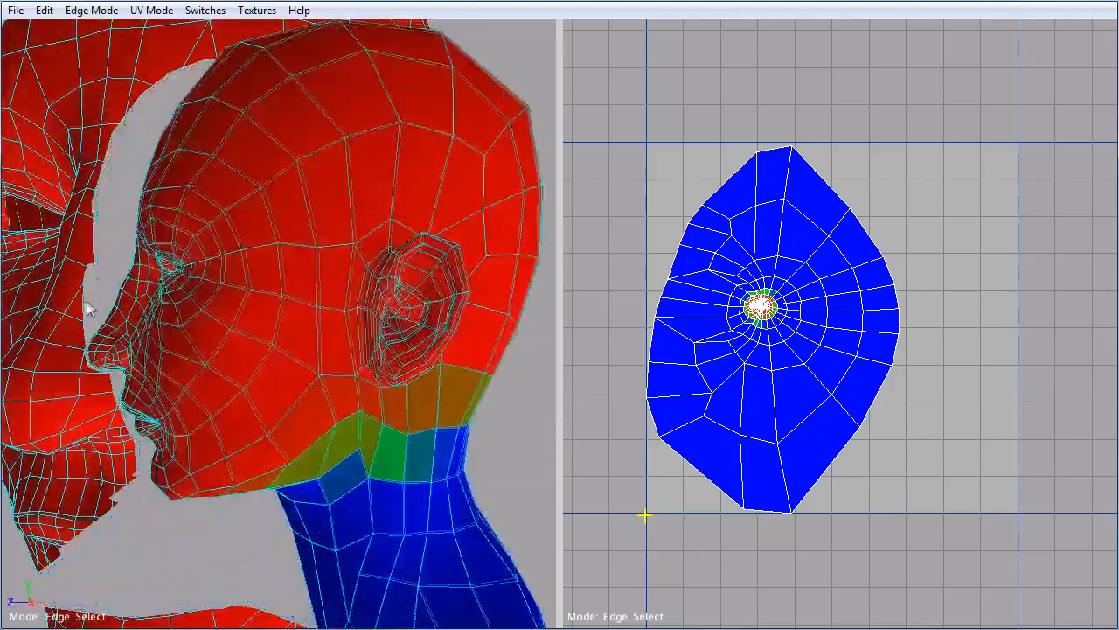
Step: Try a box selection of the edges over the top of the head and clear it
right_click_drag(350, 284, 269, 281, "alt")
left_click_drag(269, 281, 236, 284, "alt")
mouse_move(237, 284)
right_mouse_down("alt")
mouse_move(318, 288)
mouse_move(236, 285)
right_mouse_up("alt")
left_click_drag(236, 284, 306, 334, "alt")
left_click_drag(216, 126, 364, 285)
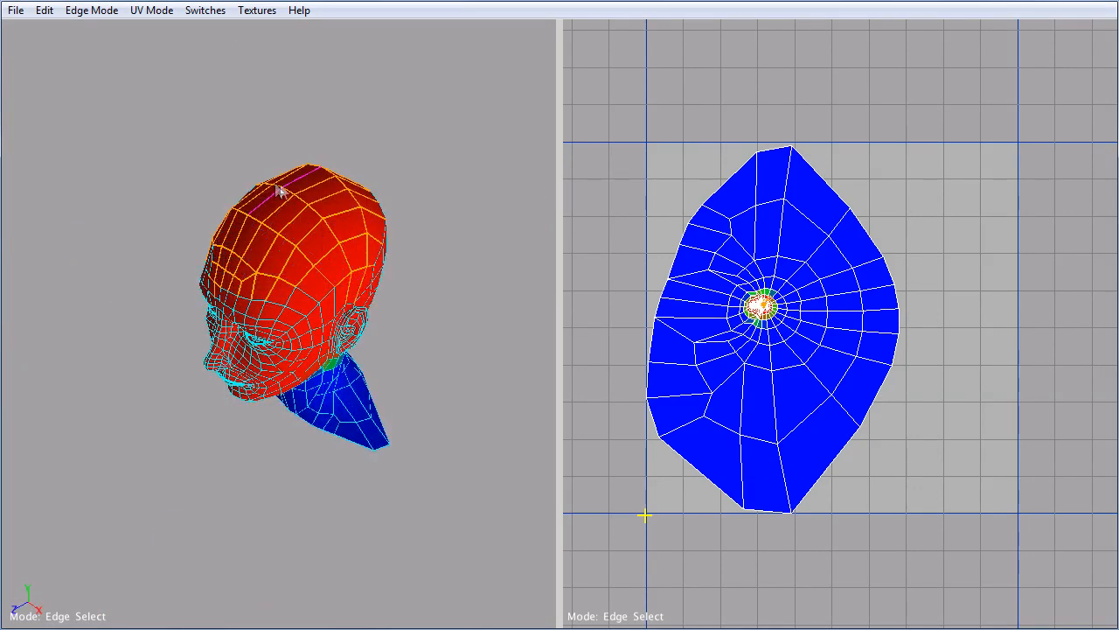
left_click(495, 234)
Step: Select the centre edge line from the crown down the back of the head to the base of the neck
left_click_drag(495, 235, 376, 322, "alt")
right_click_drag(376, 322, 414, 321, "alt")
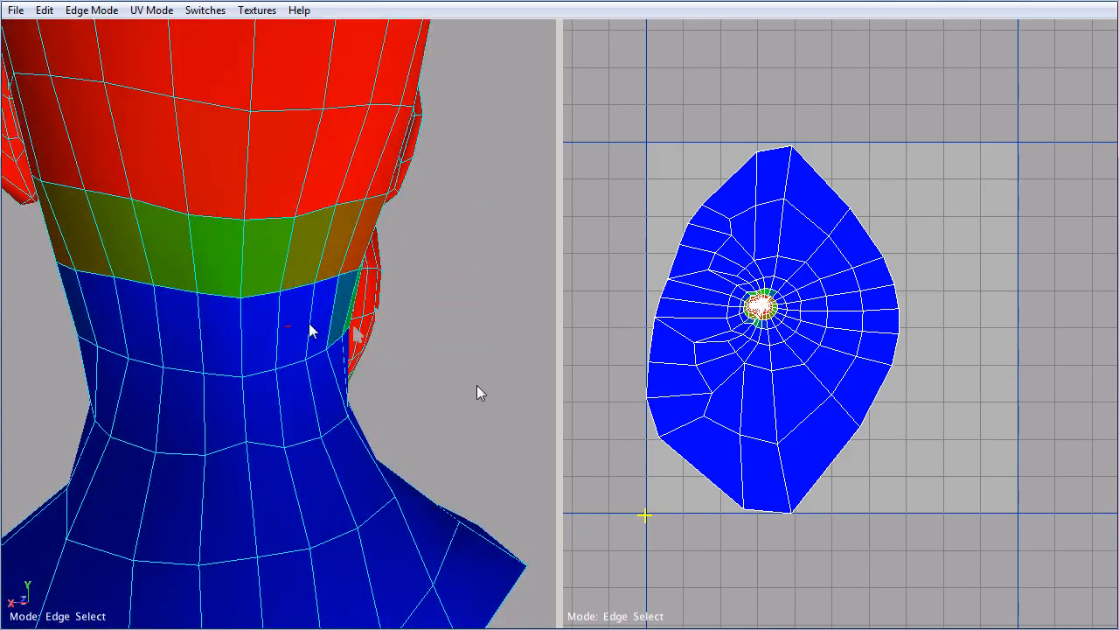
left_click_drag(310, 325, 348, 324, "alt")
right_click_drag(348, 325, 238, 327, "alt")
left_click_drag(237, 327, 148, 296, "alt")
right_click_drag(149, 296, 268, 302, "alt")
left_click_drag(336, 306, 209, 293, "alt")
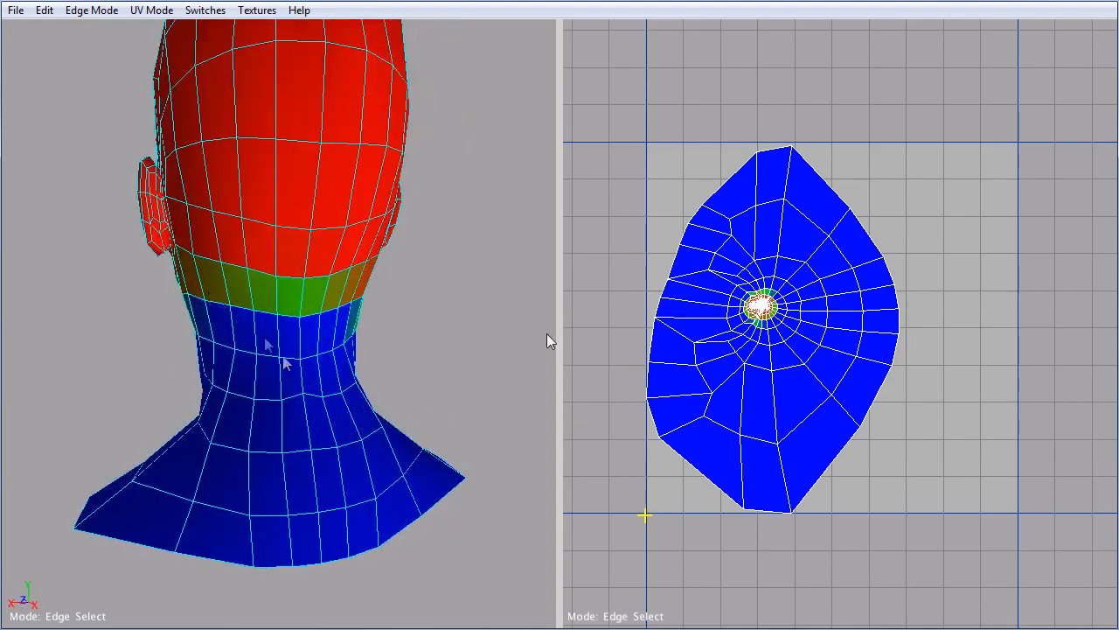
left_click_drag(312, 399, 378, 357, "alt")
middle_click_drag(301, 104, 293, 302, "alt")
left_click_drag(241, 215, 486, 261, "alt")
left_click_drag(282, 217, 267, 287, "alt")
left_click_drag(384, 243, 135, 271, "alt")
mouse_move(334, 206)
left_mouse_down("alt")
mouse_move(332, 222)
mouse_move(470, 158)
mouse_move(376, 216)
mouse_move(335, 207)
mouse_move(274, 236)
mouse_move(342, 197)
mouse_move(327, 215)
left_mouse_up("alt")
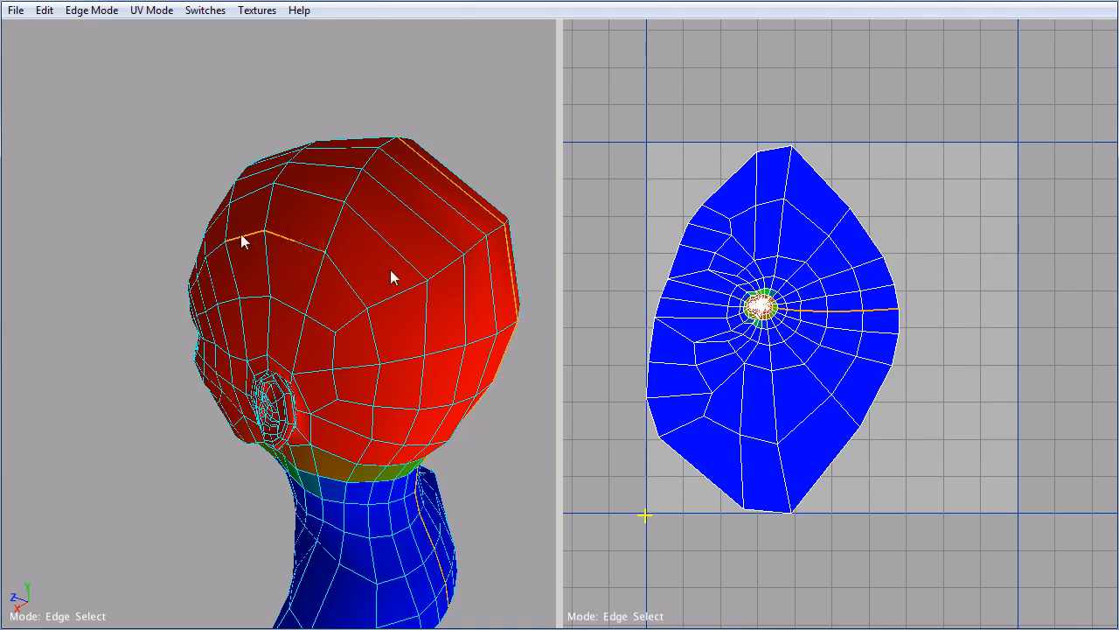
Step: Switch the head to wireframe display and examine the seam edges inside the mouth and down the back
left_click_drag(262, 288, 350, 230, "alt")
right_click_drag(350, 230, 329, 305, "alt")
left_click_drag(329, 298, 179, 374, "alt")
right_click_drag(179, 374, 167, 326, "alt")
left_click_drag(167, 326, 442, 277, "alt")
mouse_move(103, 15)
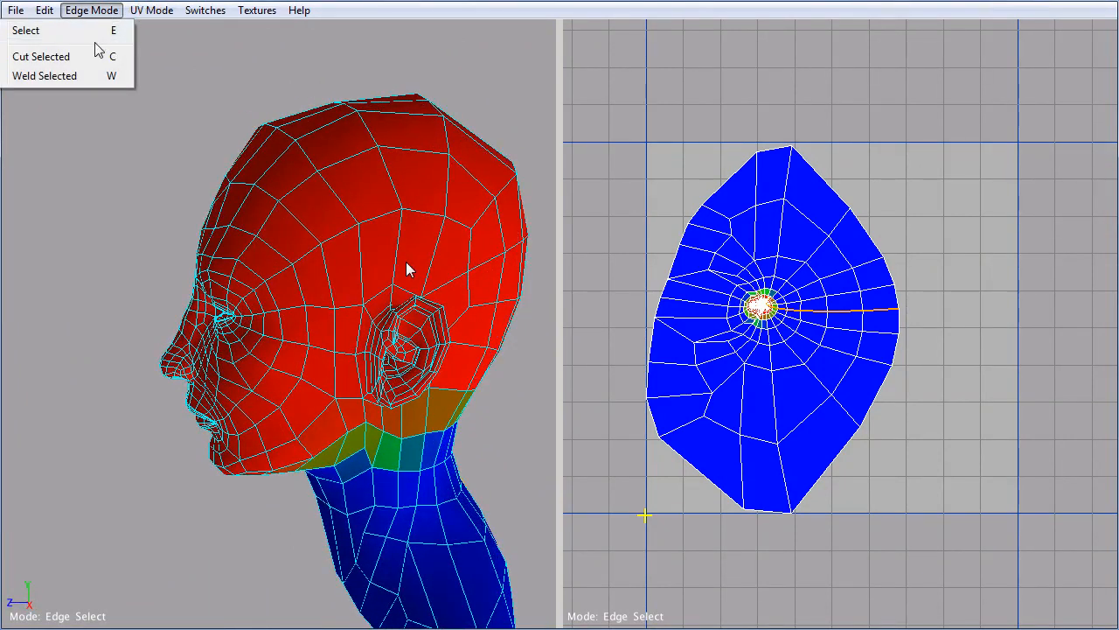
mouse_move(202, 20)
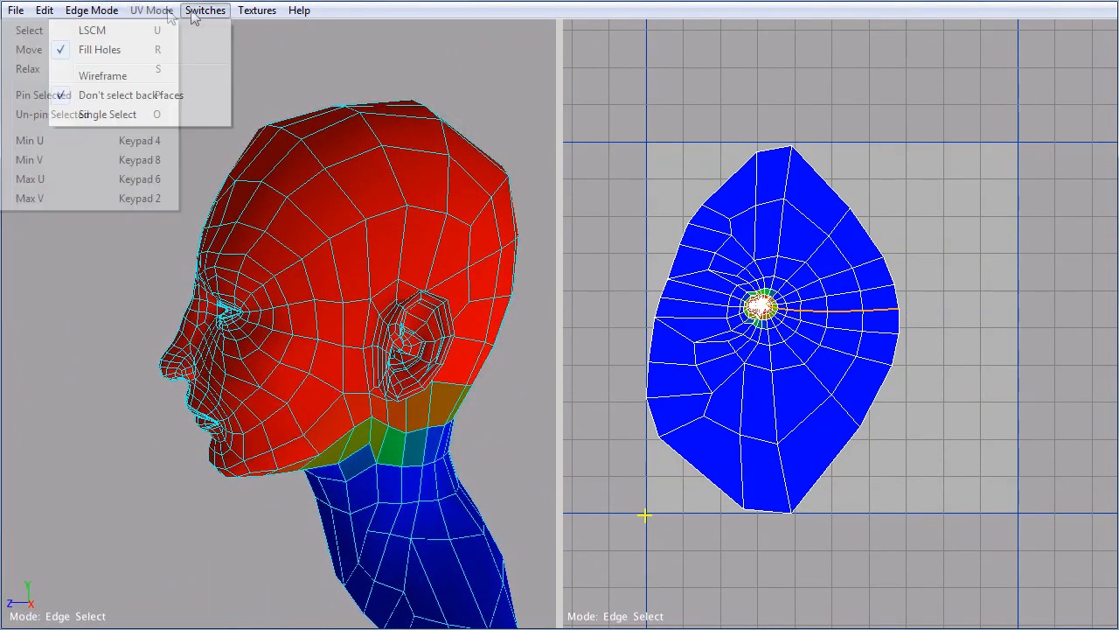
left_click(178, 71)
mouse_move(327, 203)
left_mouse_down("alt")
mouse_move(251, 196)
mouse_move(266, 291)
mouse_move(320, 239)
mouse_move(415, 287)
left_mouse_up("alt")
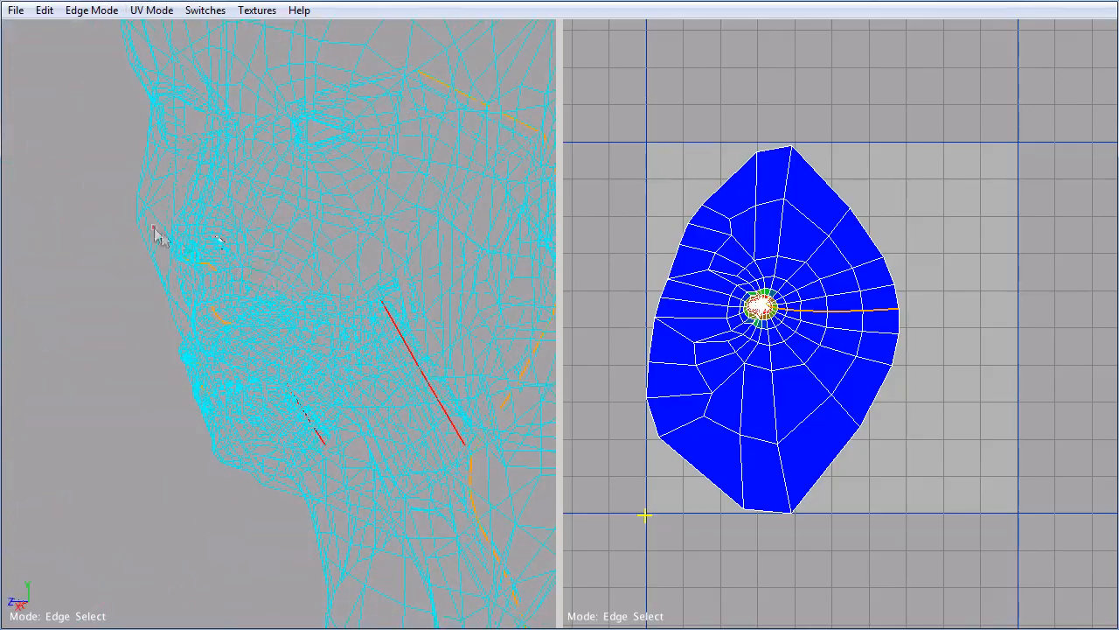
left_click_drag(435, 245, 357, 299, "alt")
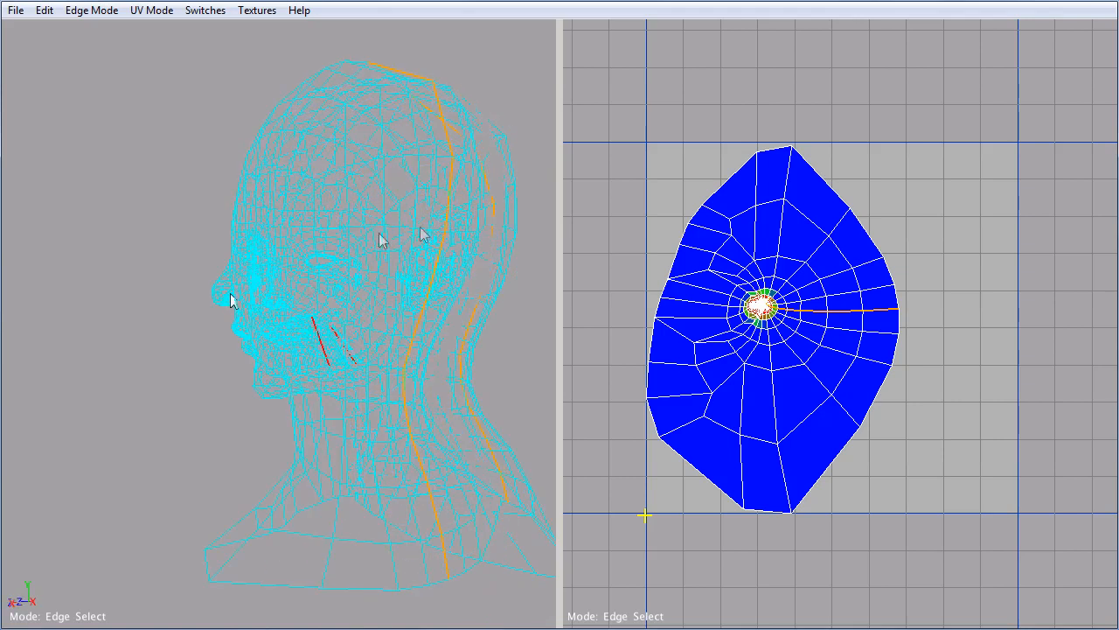
left_click_drag(232, 300, 433, 237, "alt")
Step: Cut the selected edges down the back of the head and inspect the face area of the UV layout
left_click(435, 238)
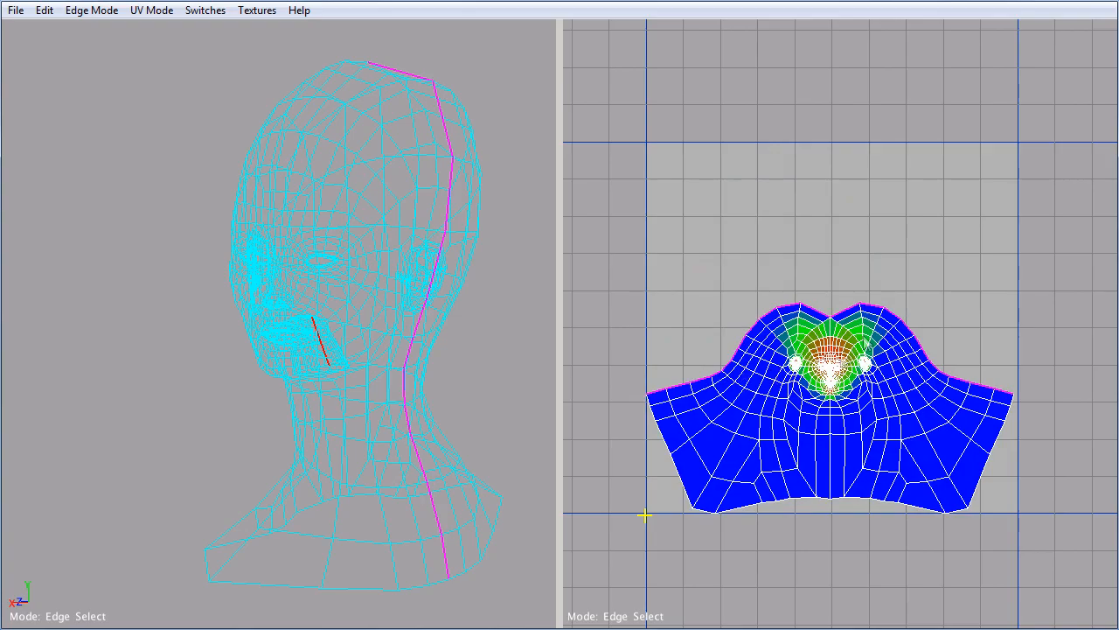
left_click_drag(838, 266, 849, 193, "alt")
right_click_drag(699, 385, 872, 255, "alt")
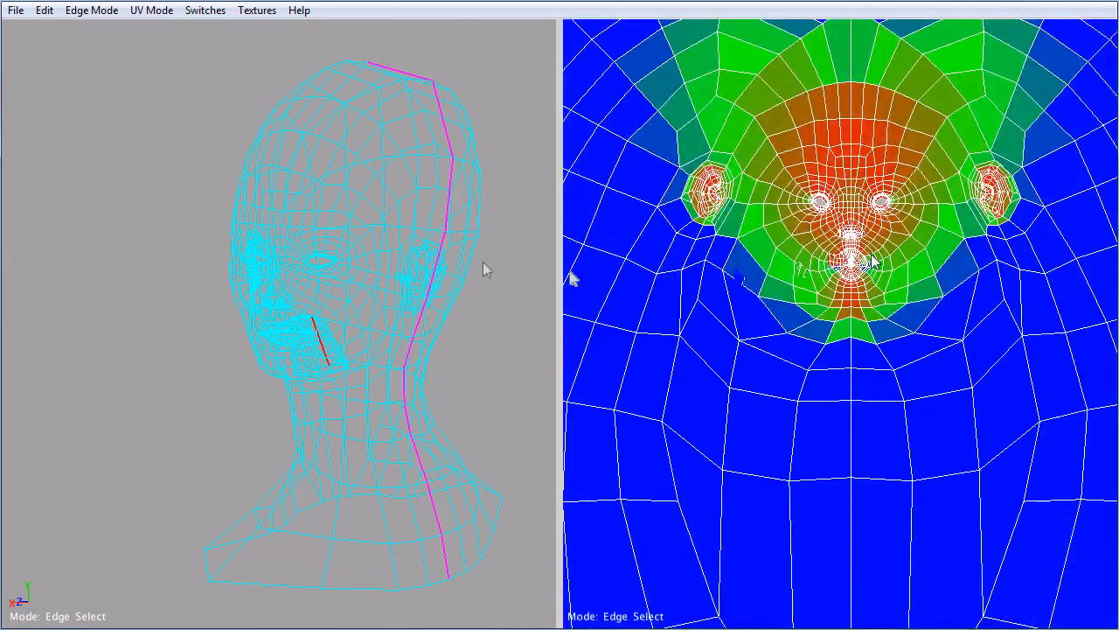
Step: Turn off the wireframe display and view the shaded head from the front
left_click_drag(265, 224, 510, 236, "alt")
left_click(205, 10)
left_click(147, 71)
mouse_move(179, 197)
left_mouse_down("alt")
mouse_move(306, 180)
mouse_move(352, 151)
left_mouse_up("alt")
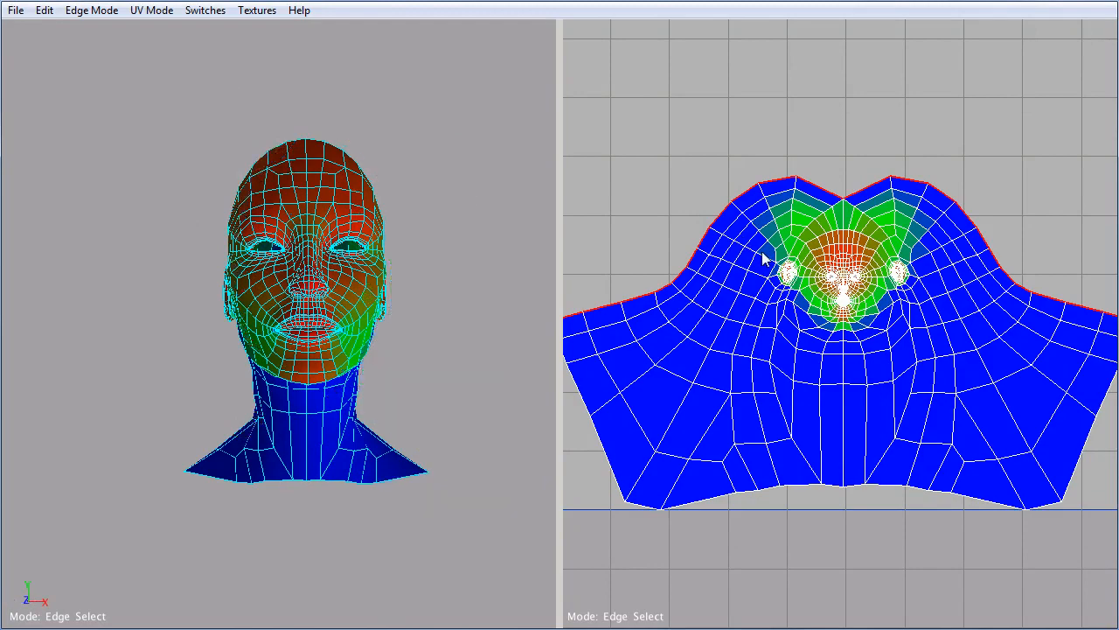
Step: Select the edge line running under the chin and along both jawlines to the back of the head
left_click_drag(480, 339, 351, 290, "alt")
right_click_drag(351, 291, 432, 312, "alt")
left_click_drag(432, 313, 295, 251, "alt")
double_click(333, 284)
right_click_drag(295, 251, 65, 244, "alt")
left_click_drag(348, 268, 74, 245, "alt")
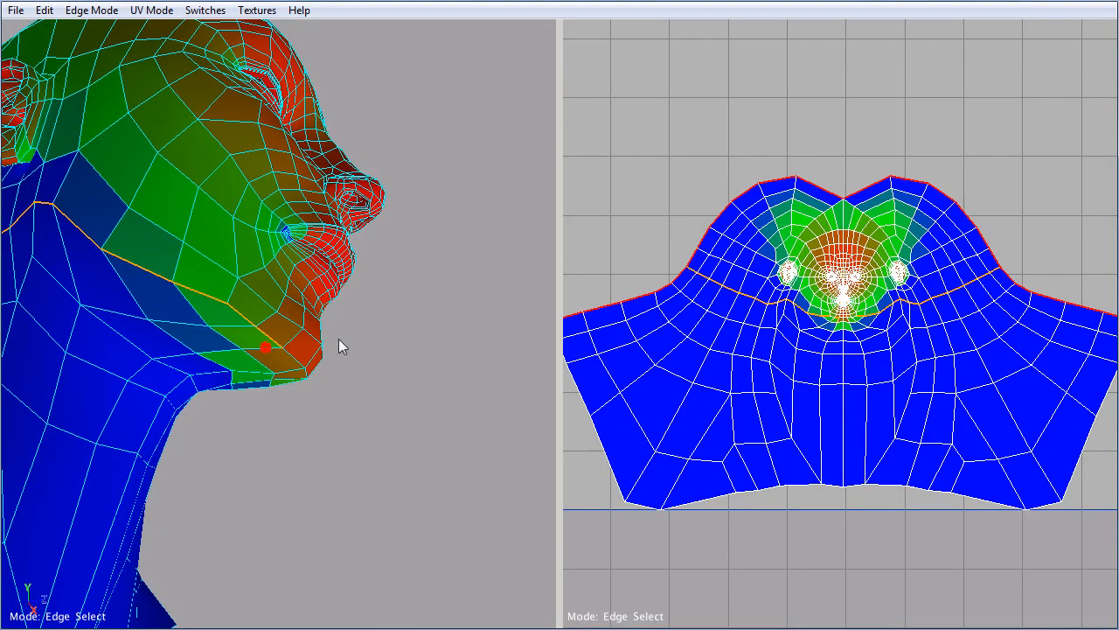
left_click_drag(339, 339, 143, 350)
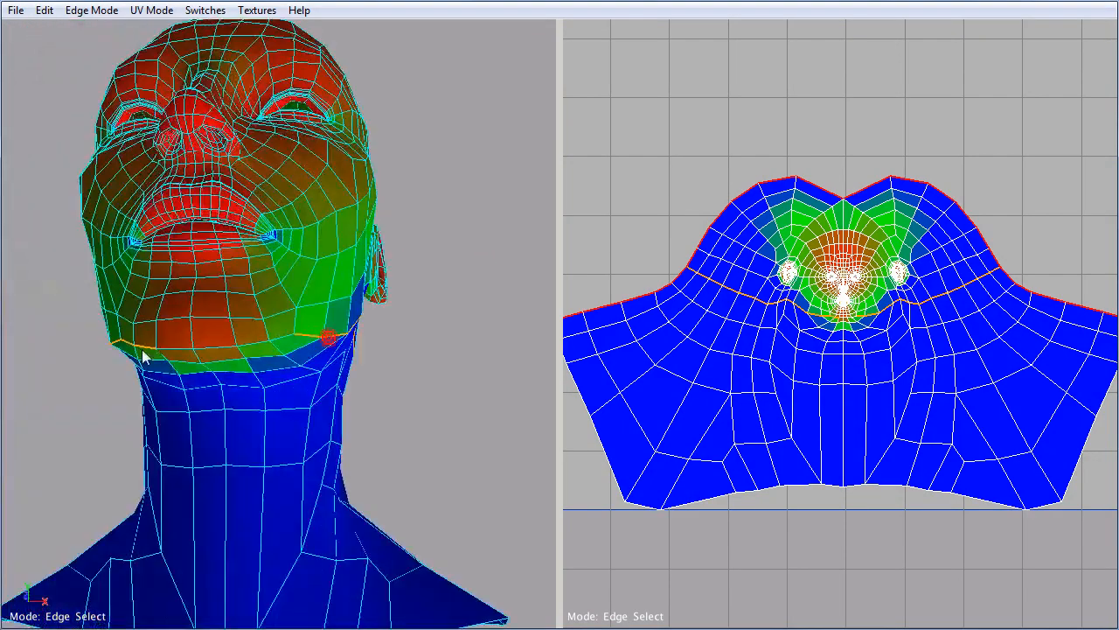
left_click(214, 347)
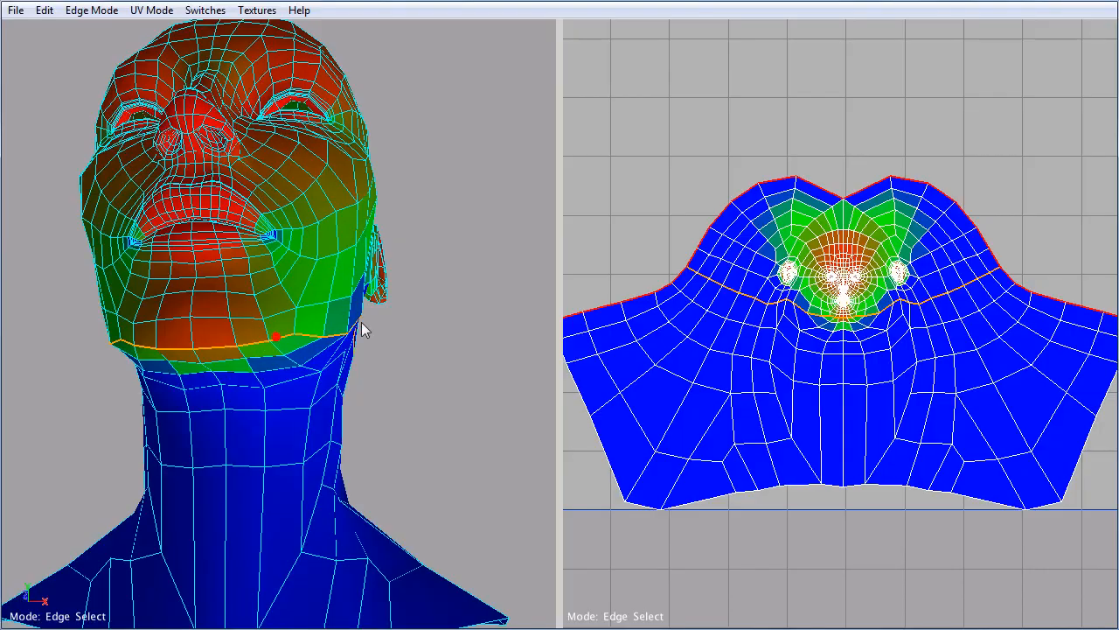
Step: Cut the selected jawline edges to split the neck from the face in the UV layout
left_click_drag(363, 331, 104, 271)
left_click_drag(333, 263, 221, 275)
right_click_drag(221, 276, 322, 295)
left_click_drag(322, 295, 278, 301)
key("c")
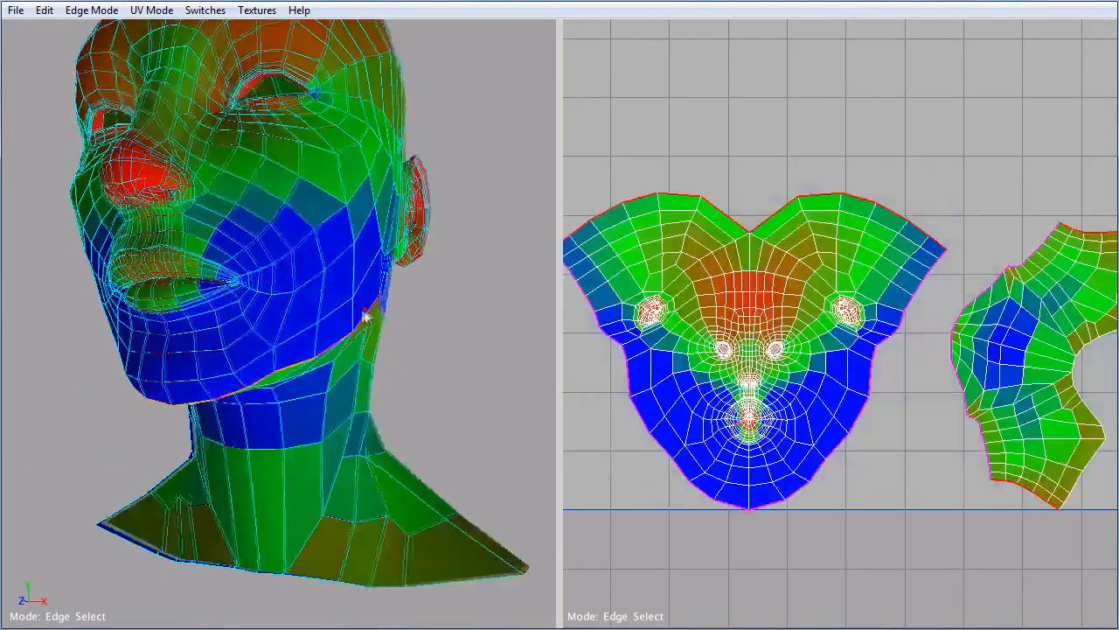
Step: Examine the stretch colours on the jaw, chin and cheek beside the new neck seam
left_click_drag(428, 311, 373, 303)
right_click_drag(399, 291, 317, 278)
left_click_drag(366, 274, 216, 244, "alt")
right_click_drag(216, 244, 274, 258, "alt")
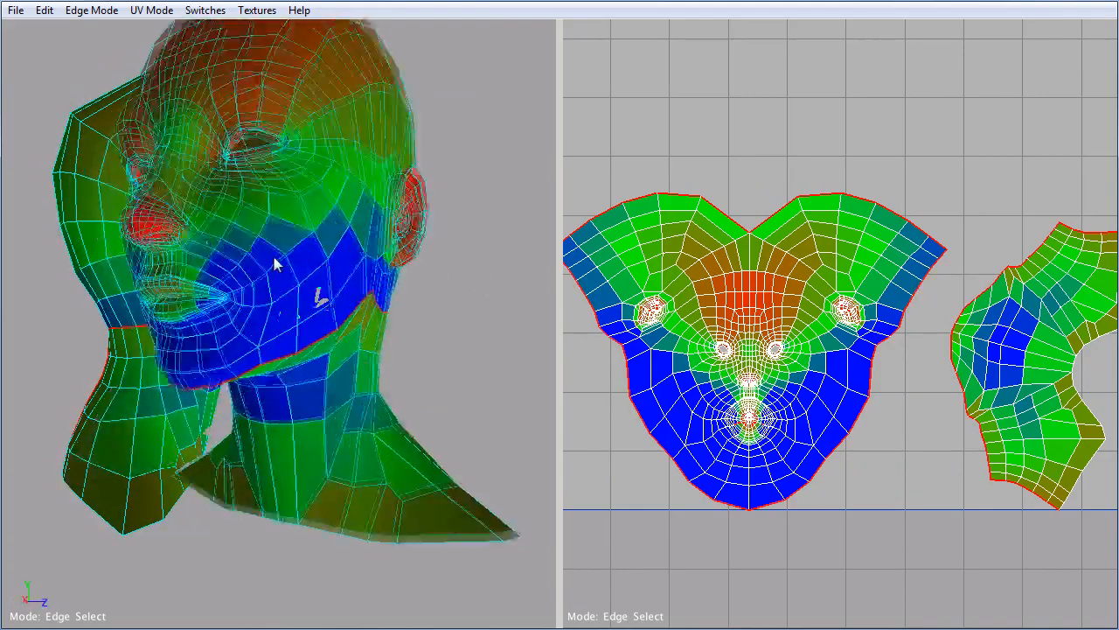
left_click_drag(276, 256, 216, 270, "alt")
middle_click_drag(234, 263, 258, 281, "alt")
right_click_drag(229, 274, 258, 279, "alt")
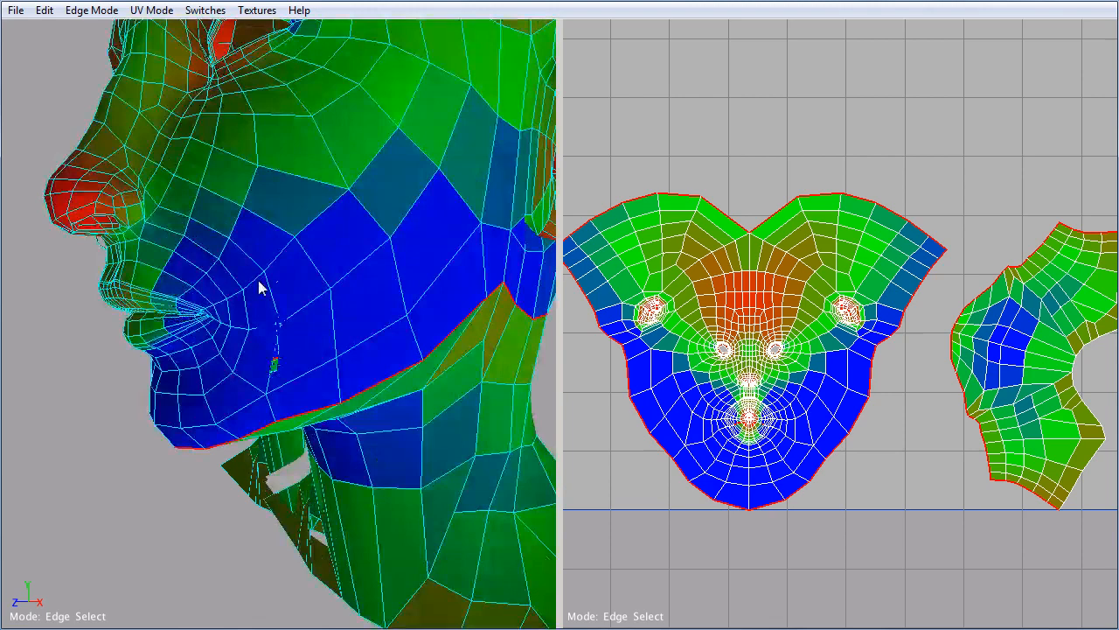
left_click_drag(258, 279, 331, 282, "alt")
right_click_drag(330, 283, 312, 277, "alt")
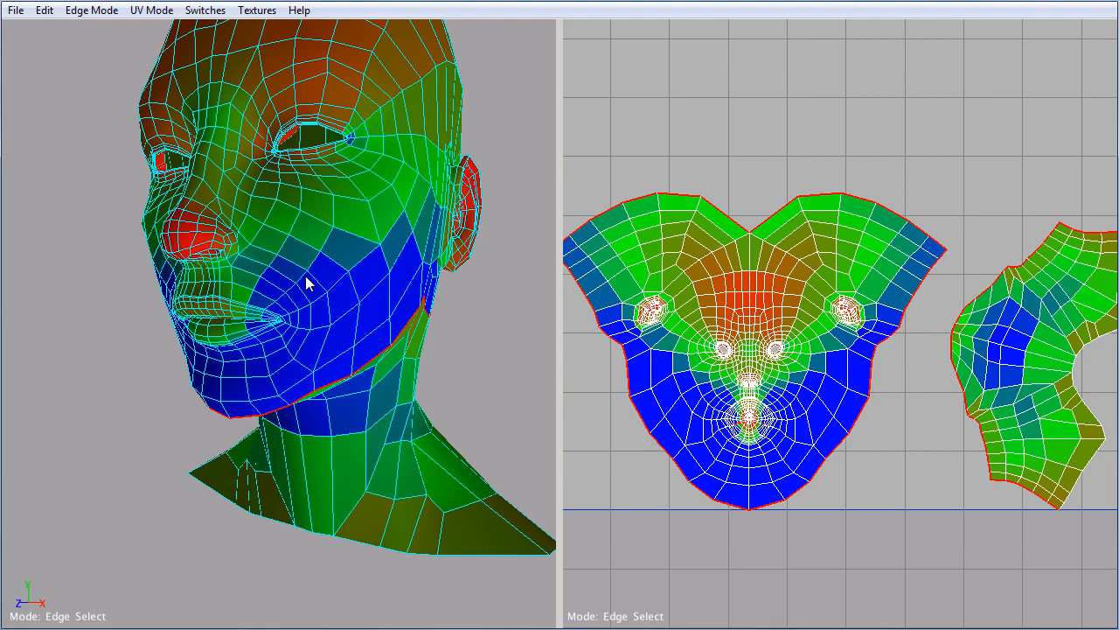
Step: Examine the stretching around the ears, nose, eyes and mouth from both sides of the head
mouse_move(291, 248)
left_mouse_down("alt")
mouse_move(295, 282)
mouse_move(277, 273)
mouse_move(282, 236)
left_mouse_up("alt")
left_click_drag(396, 289, 447, 278, "alt")
right_click_drag(447, 277, 353, 265, "alt")
left_click_drag(353, 265, 428, 255, "alt")
left_click_drag(251, 272, 277, 278, "alt")
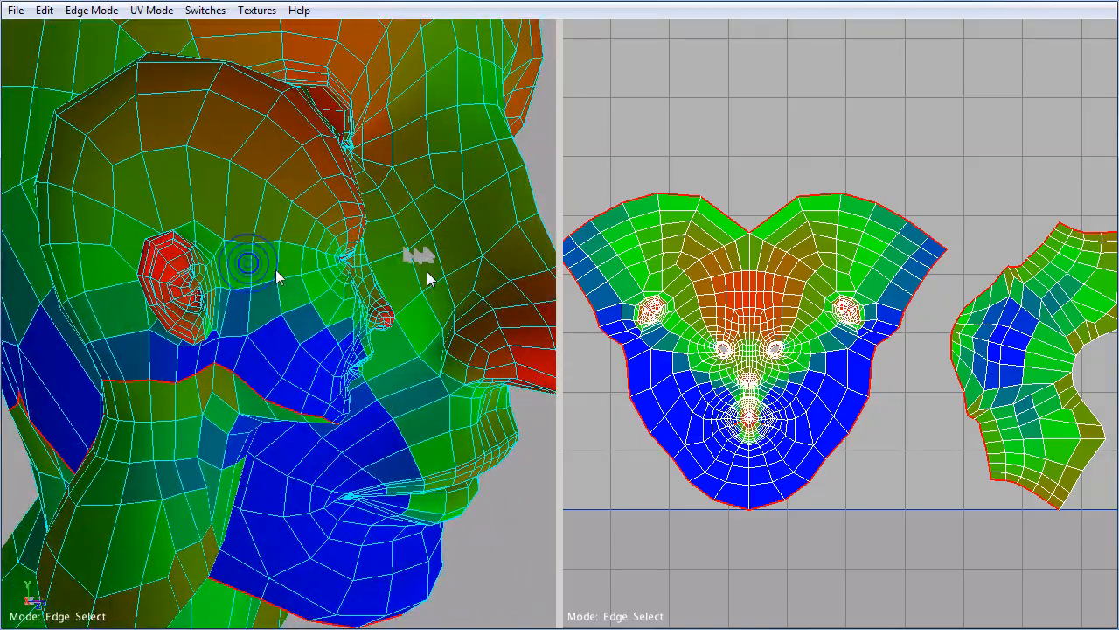
left_click_drag(427, 272, 248, 260, "alt")
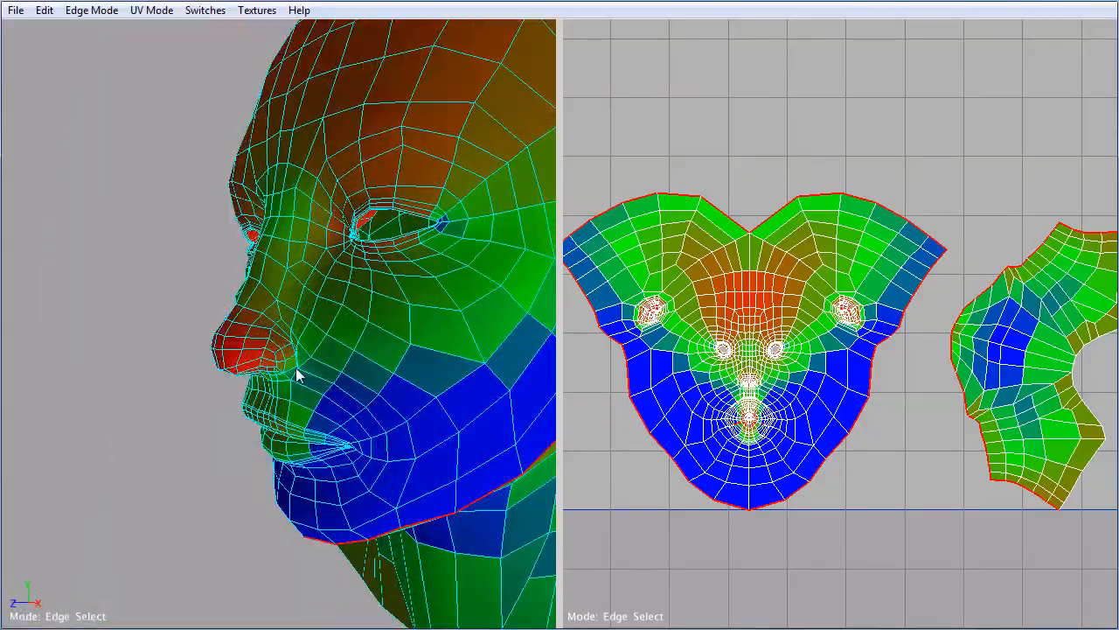
left_click_drag(291, 369, 435, 316, "alt")
key("f")
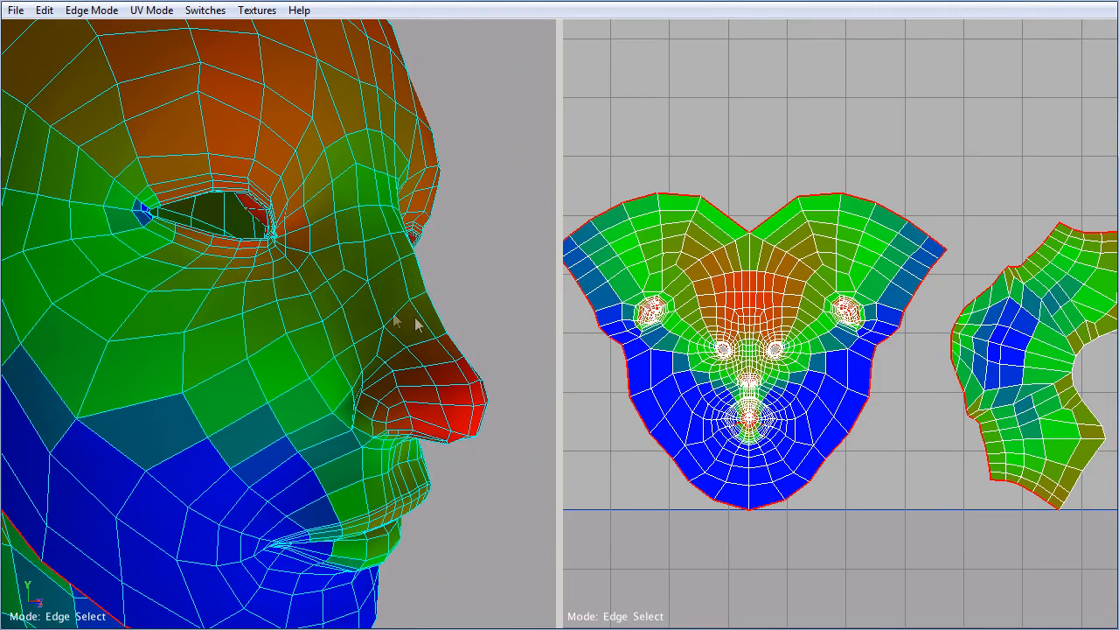
left_click_drag(480, 334, 308, 339, "alt")
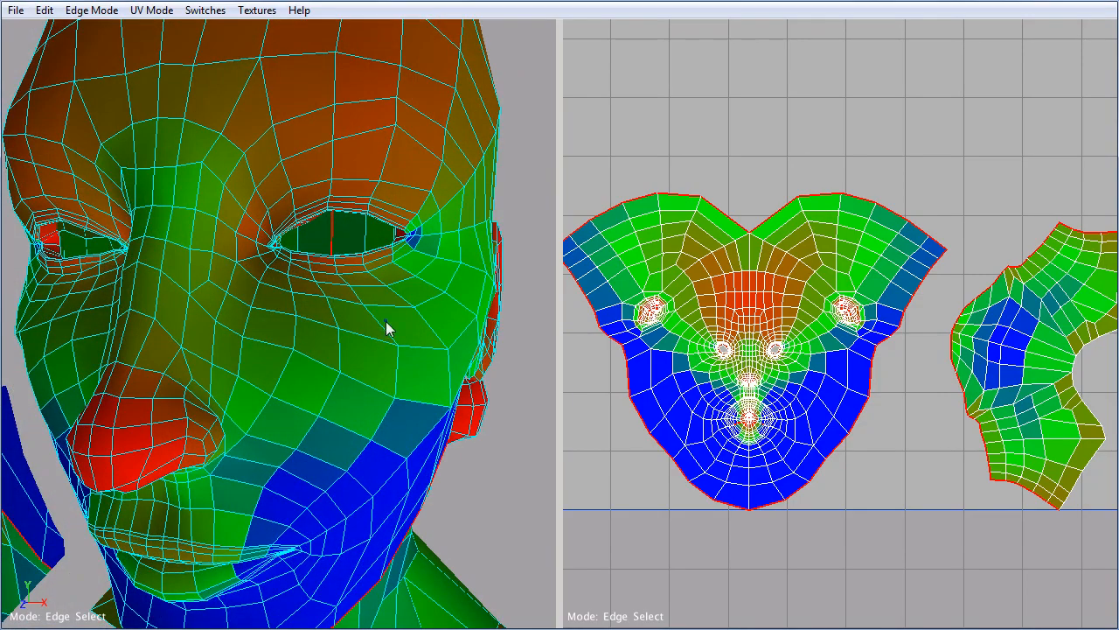
right_click_drag(387, 322, 295, 311, "alt")
left_click_drag(294, 315, 232, 311, "alt")
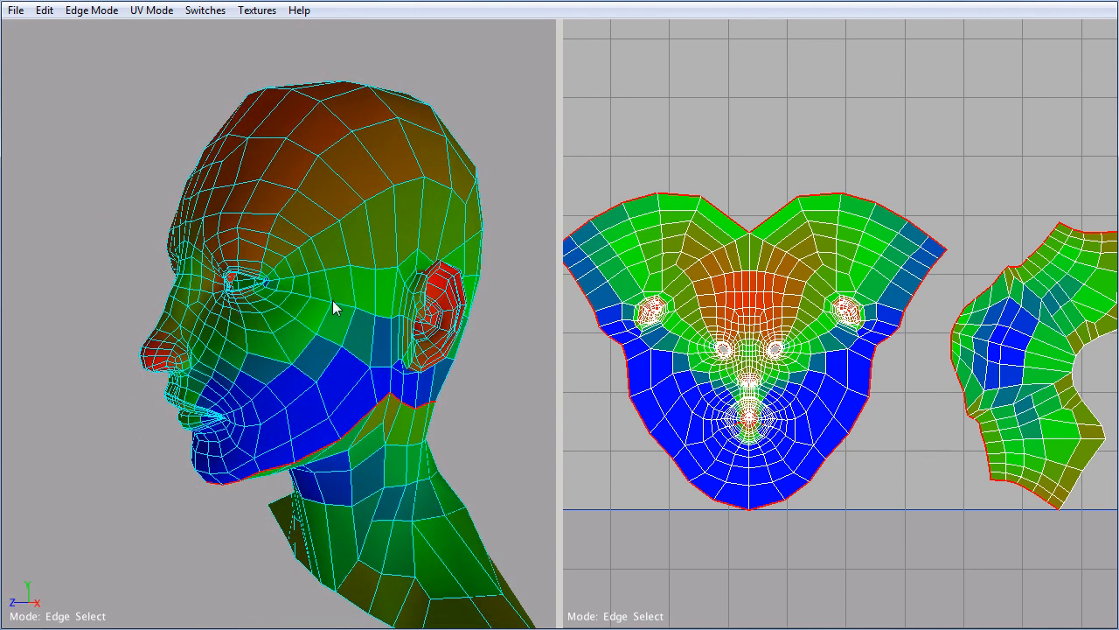
Step: Select the edge line in front of the ear and check it on the shaded head
middle_click_drag(333, 302, 307, 300, "alt")
right_click_drag(307, 300, 427, 286, "alt")
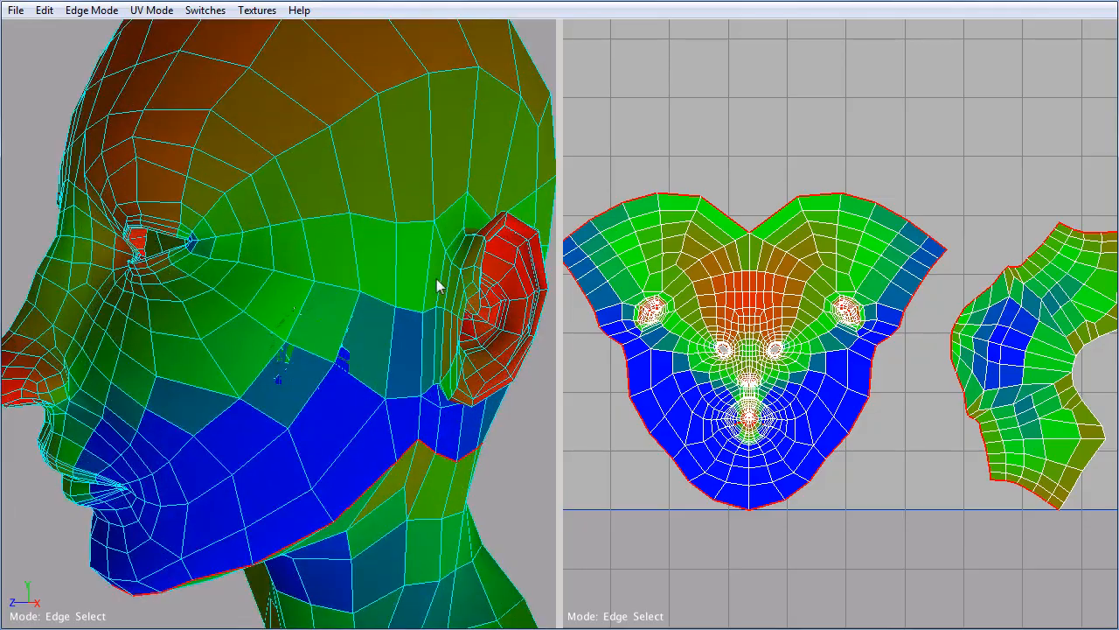
left_click(437, 278)
left_click_drag(438, 278, 217, 282, "alt")
right_click_drag(217, 282, 150, 287, "alt")
left_click_drag(150, 287, 398, 274, "alt")
left_click_drag(199, 262, 346, 250, "alt")
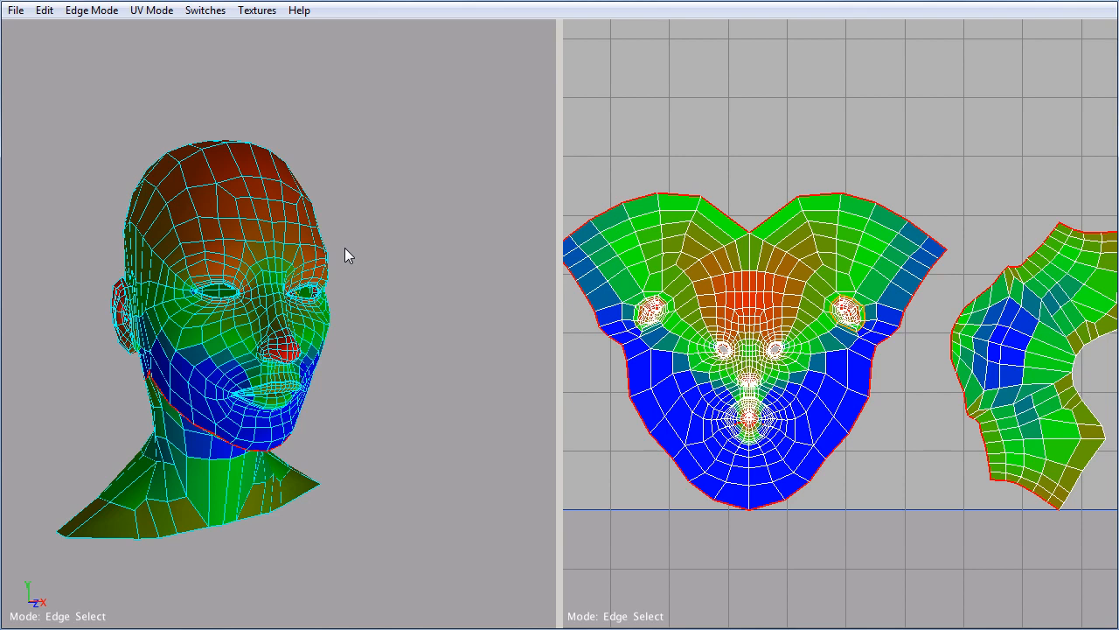
middle_click_drag(344, 247, 329, 335)
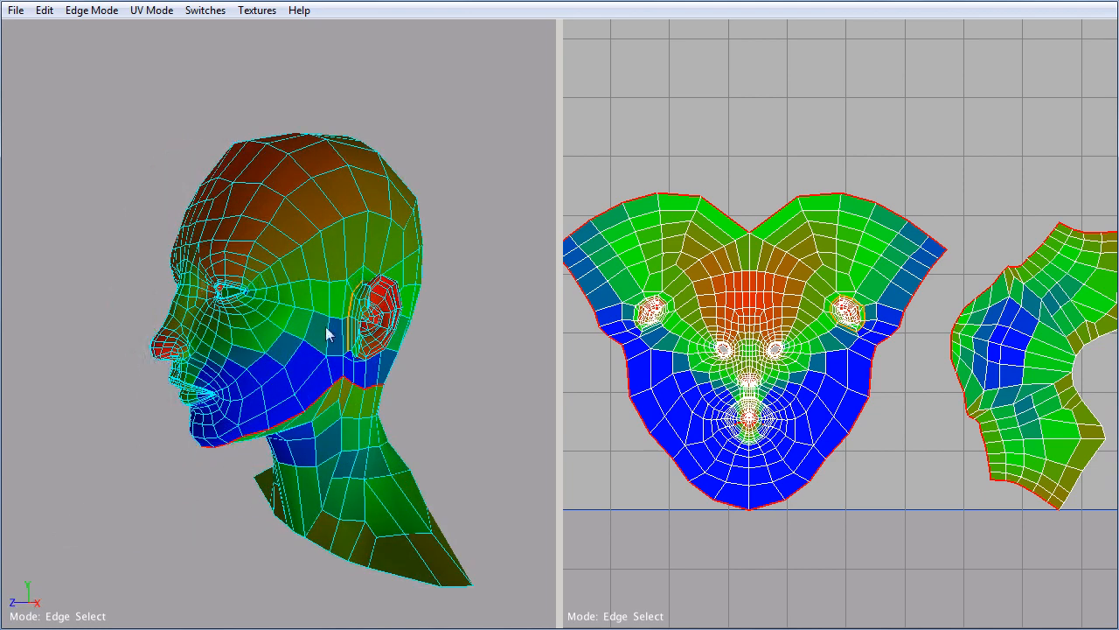
middle_click_drag(453, 377, 425, 317)
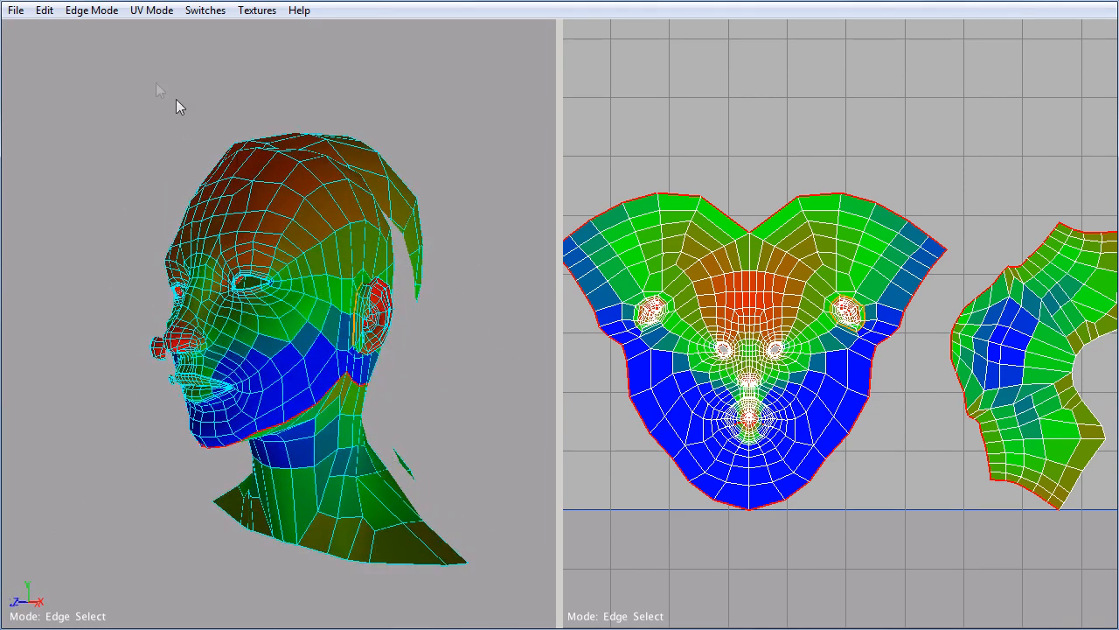
Step: Load the head model female_head_v002.obj
left_click(14, 11)
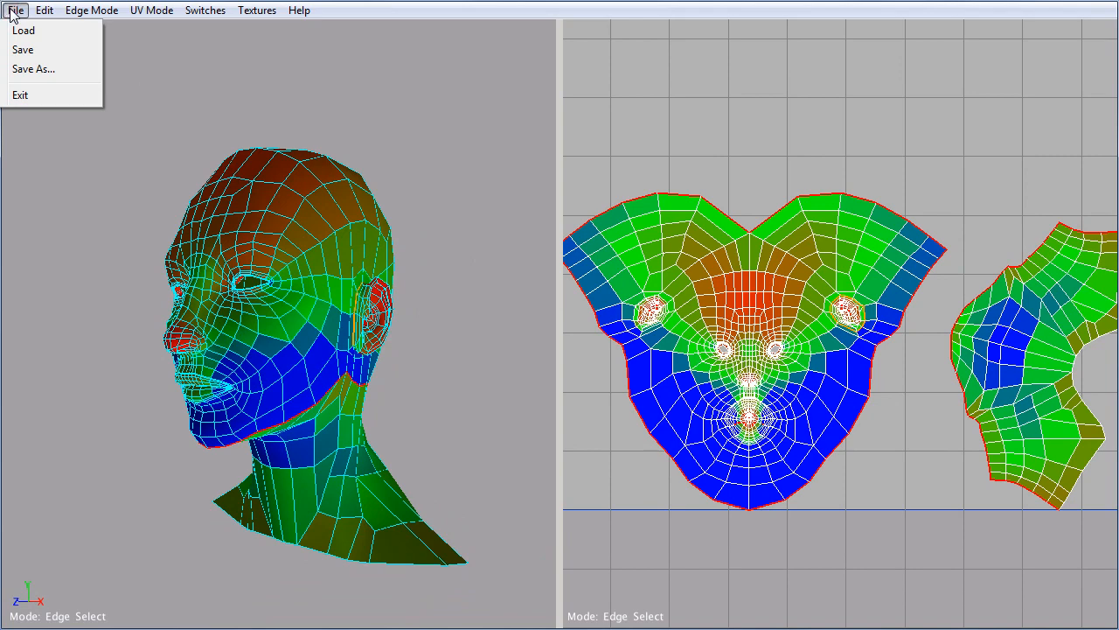
left_click(22, 30)
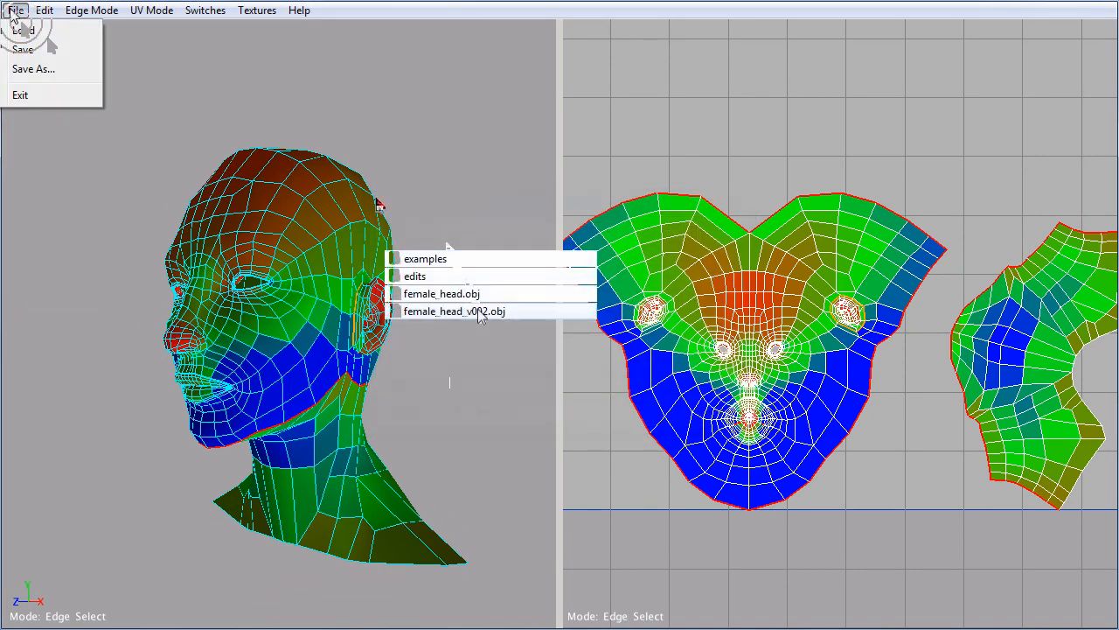
double_click(477, 313)
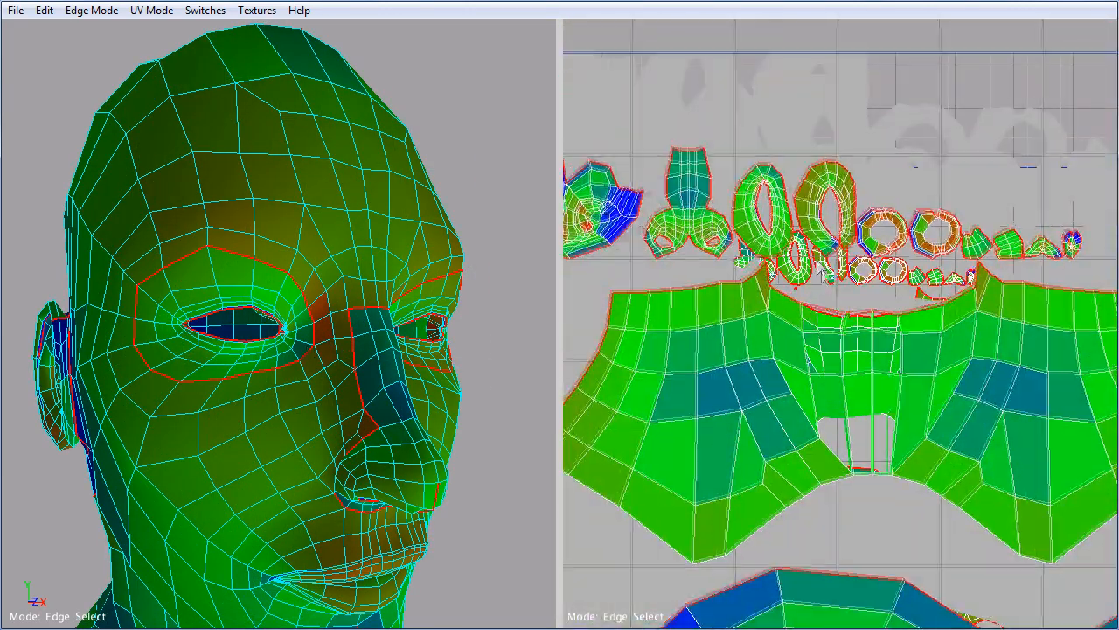
Step: Weld the split edge at the inner corner of the eye and check the closed eye shell in the UV layout
middle_click_drag(820, 265, 849, 334, "alt")
scroll(830, 301, "up", 5)
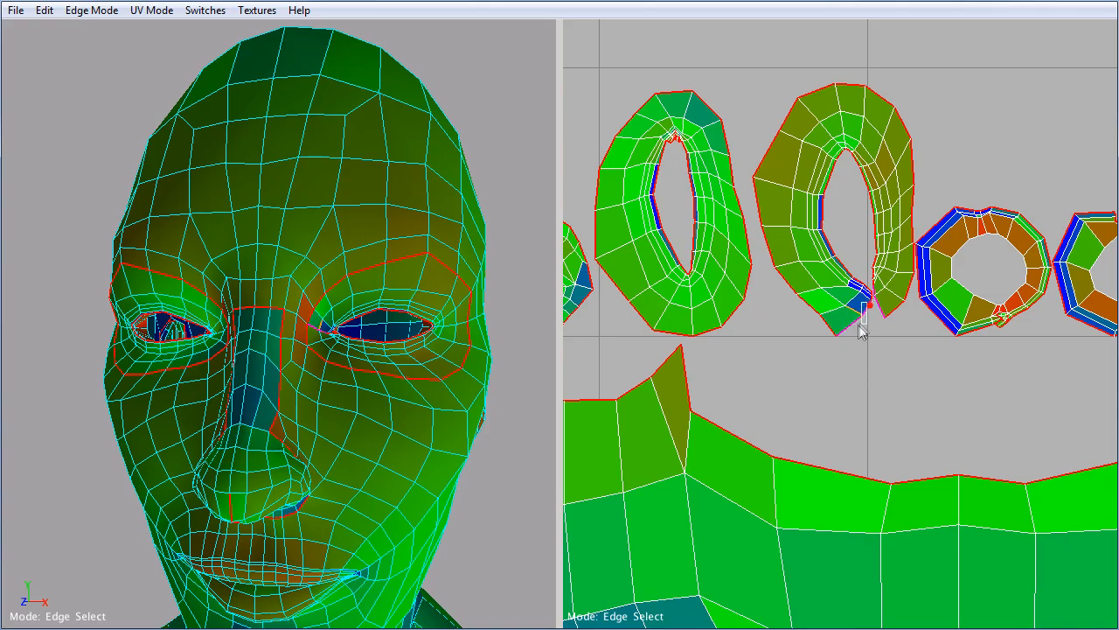
left_click_drag(336, 369, 289, 355)
right_click_drag(290, 354, 321, 359)
left_click_drag(321, 358, 309, 353, "alt")
right_click_drag(308, 353, 301, 356, "alt")
key("w")
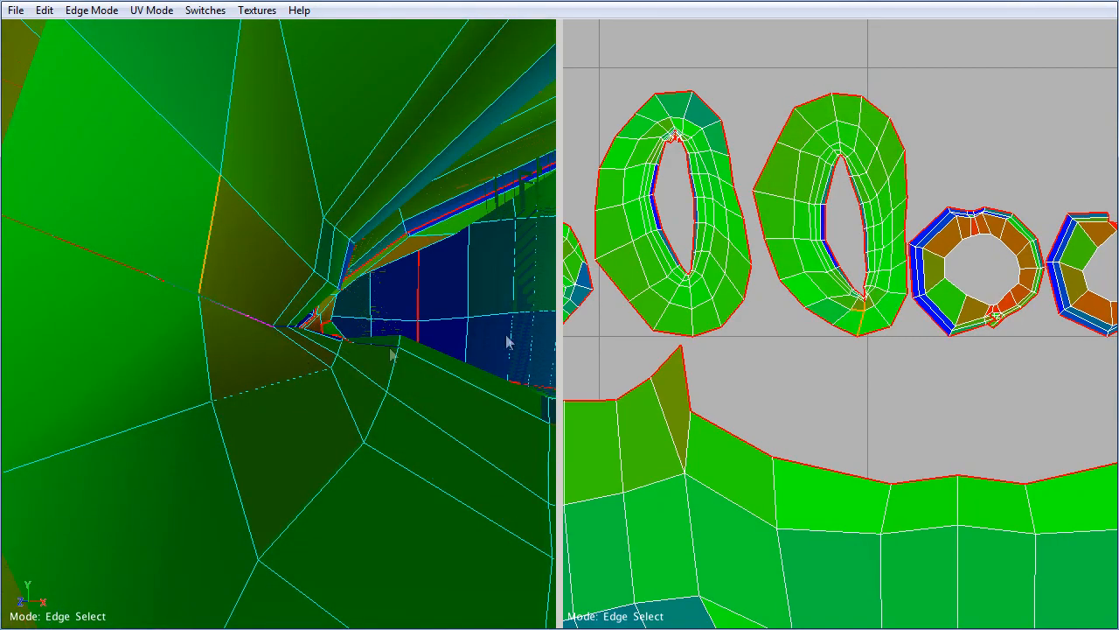
right_click_drag(799, 278, 841, 315)
middle_click_drag(867, 295, 823, 356, "alt")
left_click(844, 300)
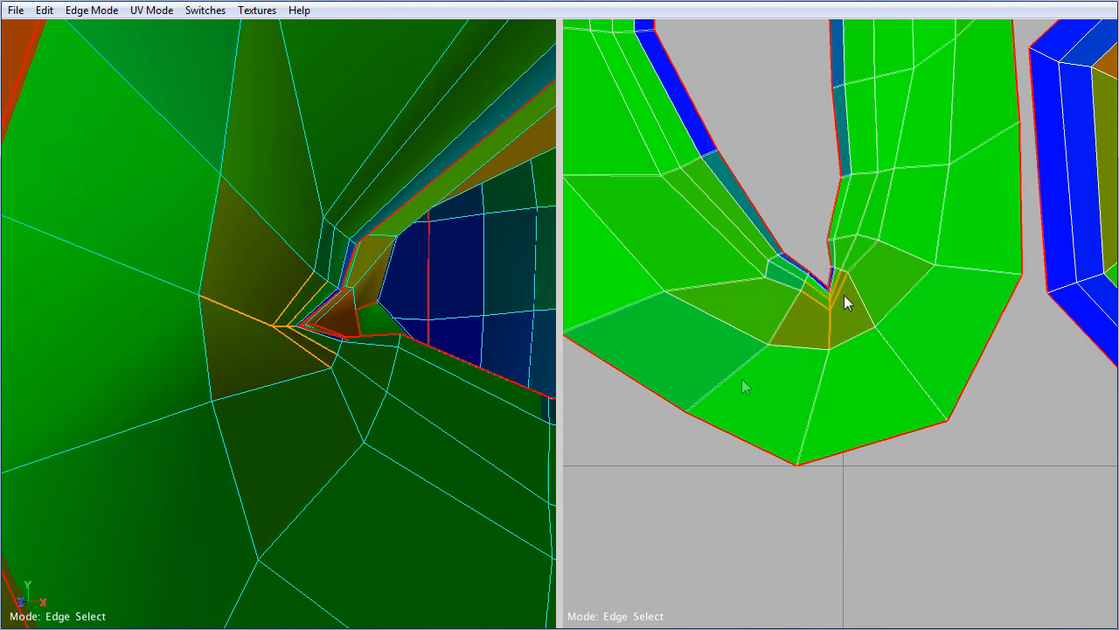
Step: Save the head model with its edited UV layout and view it from the side
right_click_drag(534, 304, 347, 312, "alt")
left_click_drag(347, 312, 187, 221, "alt")
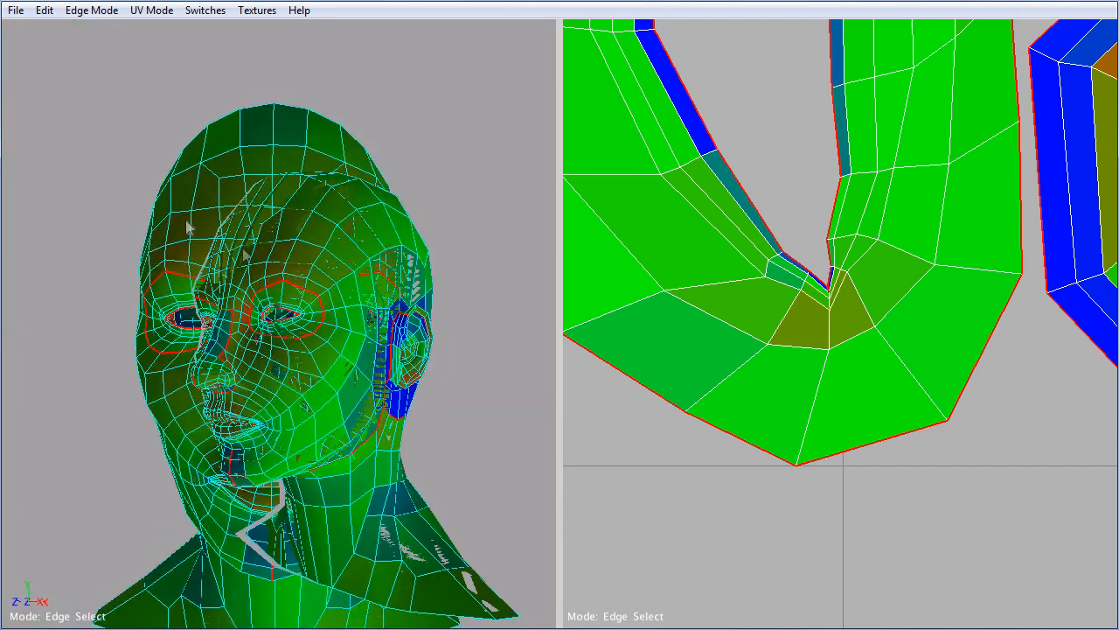
left_click(12, 11)
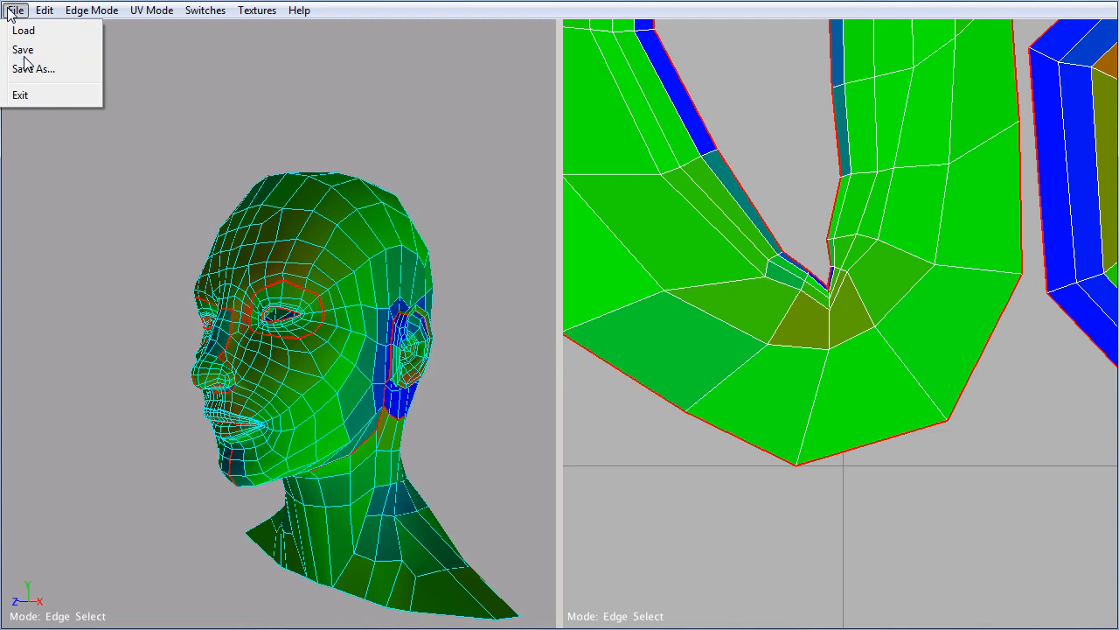
left_click(25, 56)
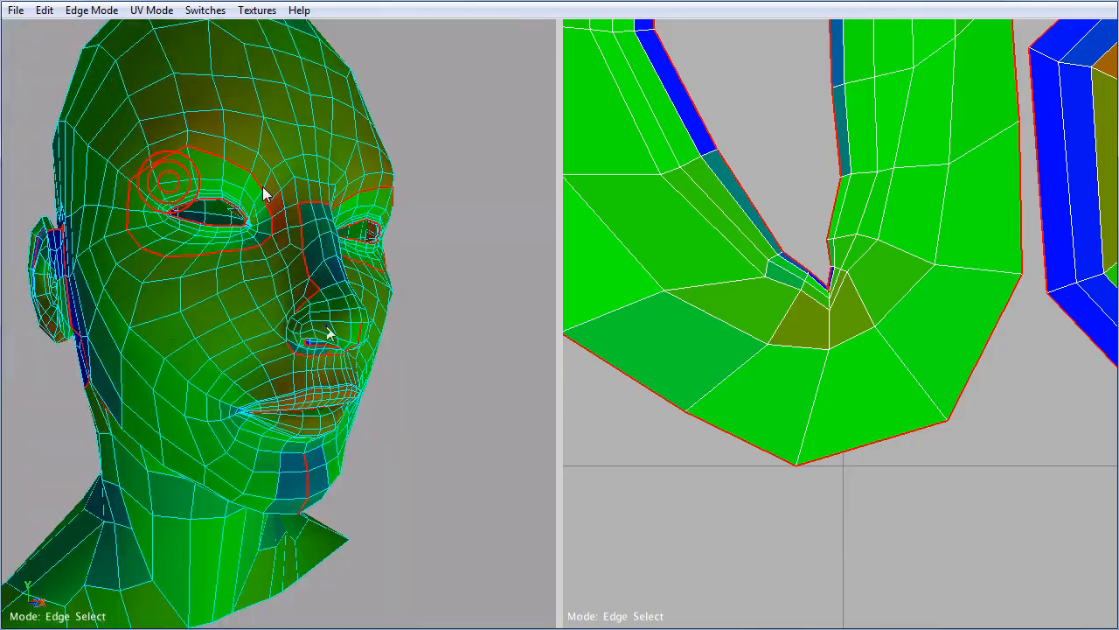
left_click(325, 325)
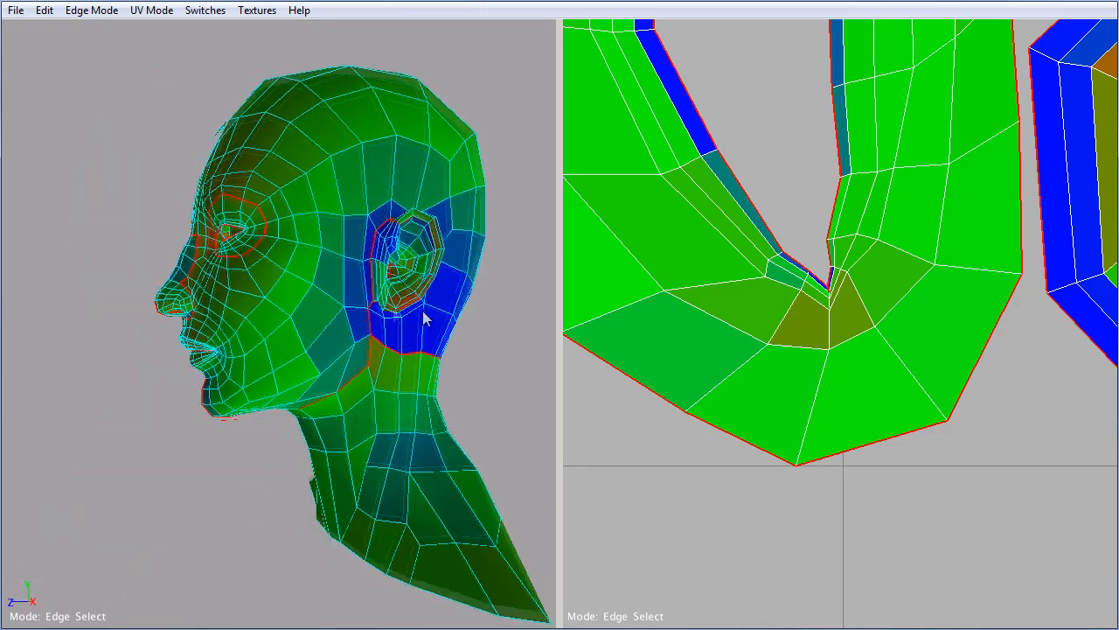
middle_click_drag(424, 315, 354, 317)
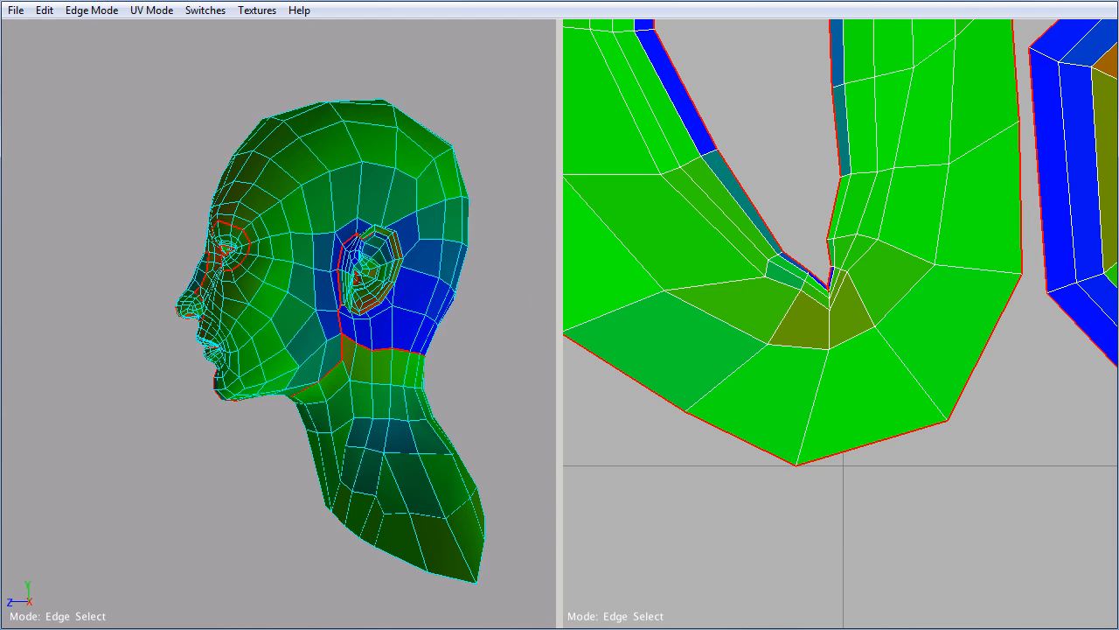
Step: Switch to the web browser and open poly-face.com
left_click(114, 625)
left_click(327, 14)
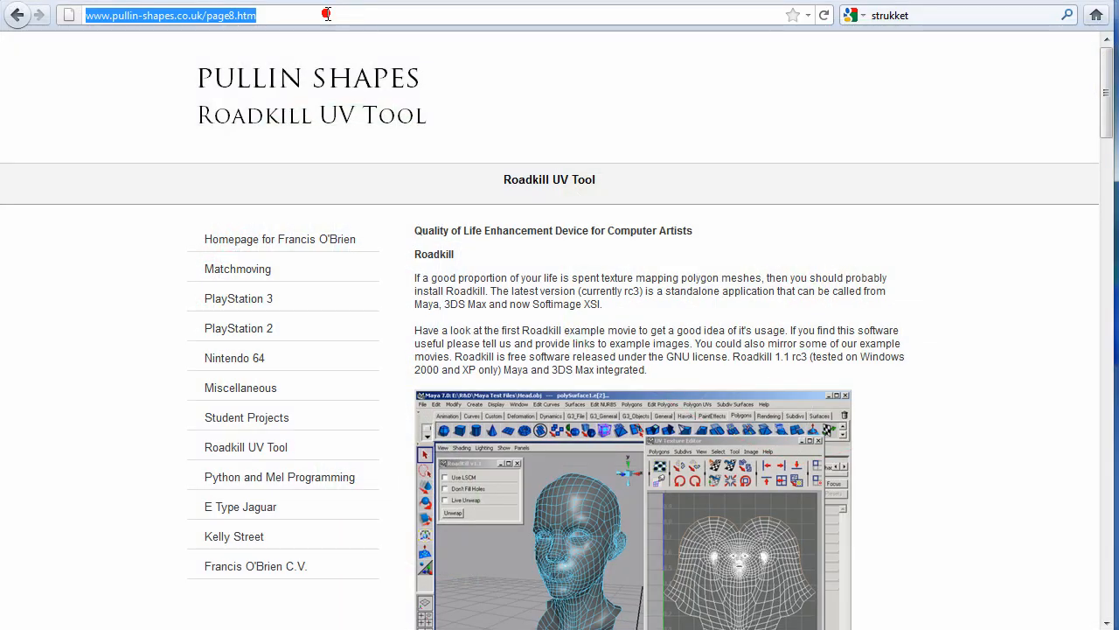
type("po")
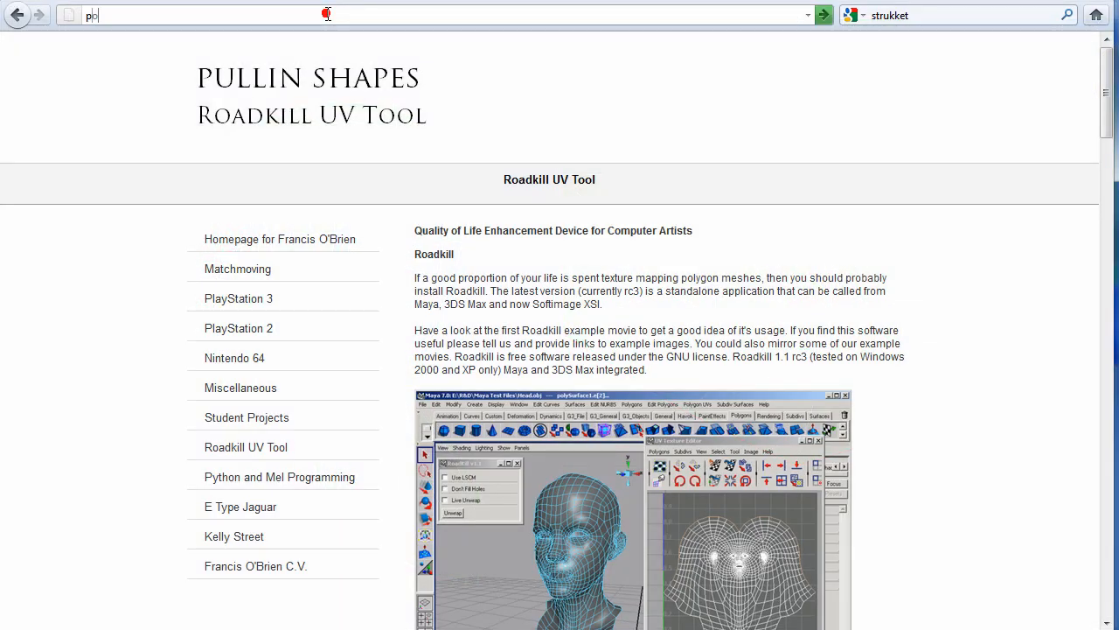
type("ly-face.com")
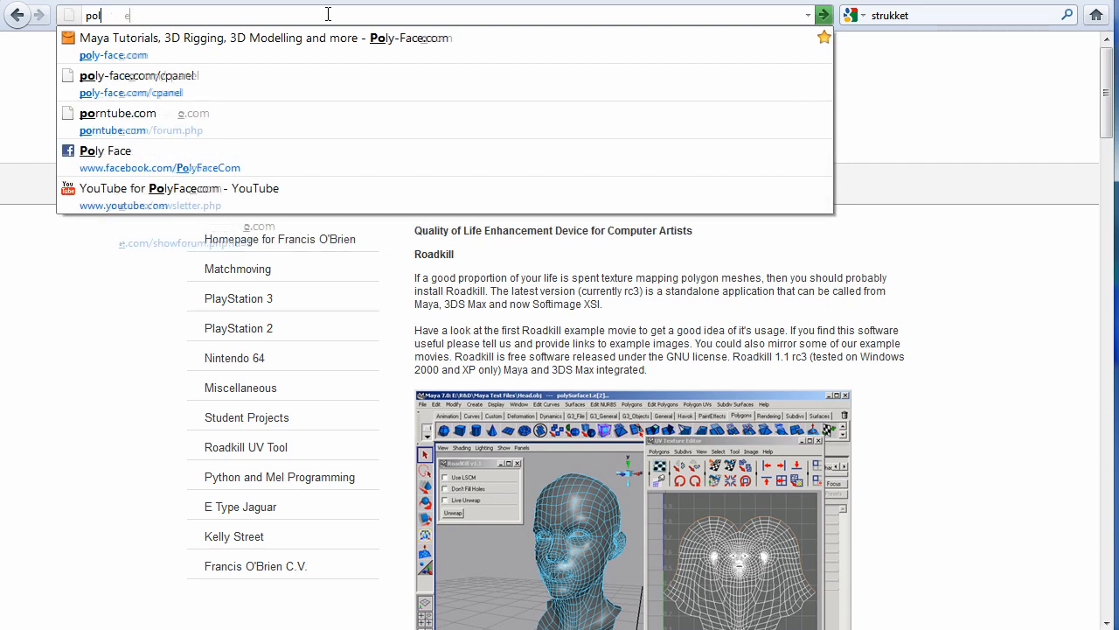
key("Return")
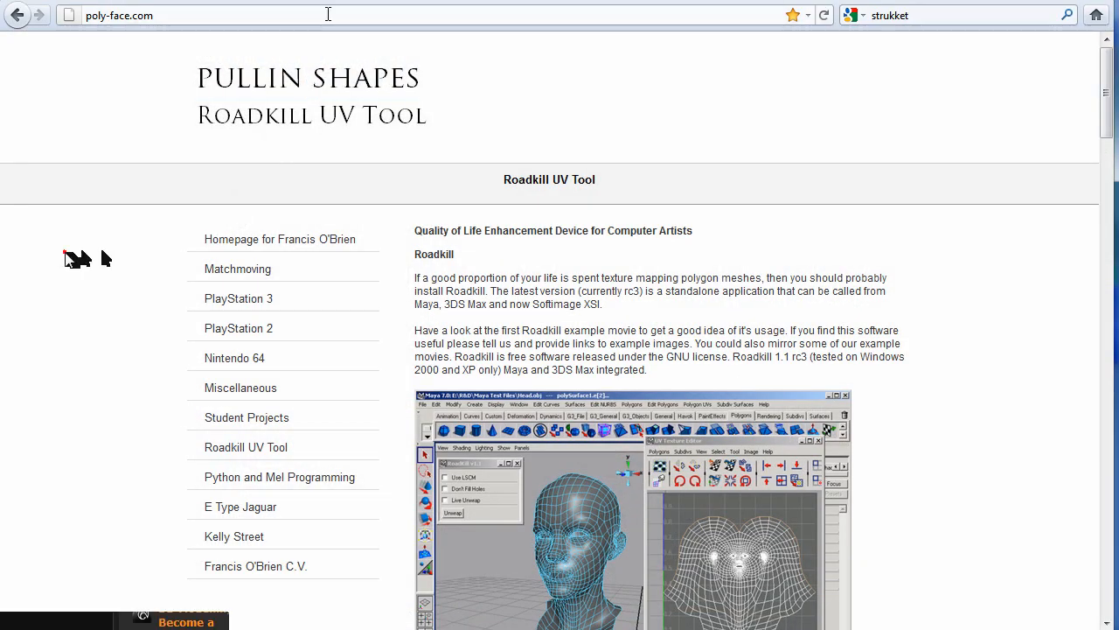
Step: Look through the Poly Face home page and its list of tutorial programs and categories
scroll(67, 259, "down", 4)
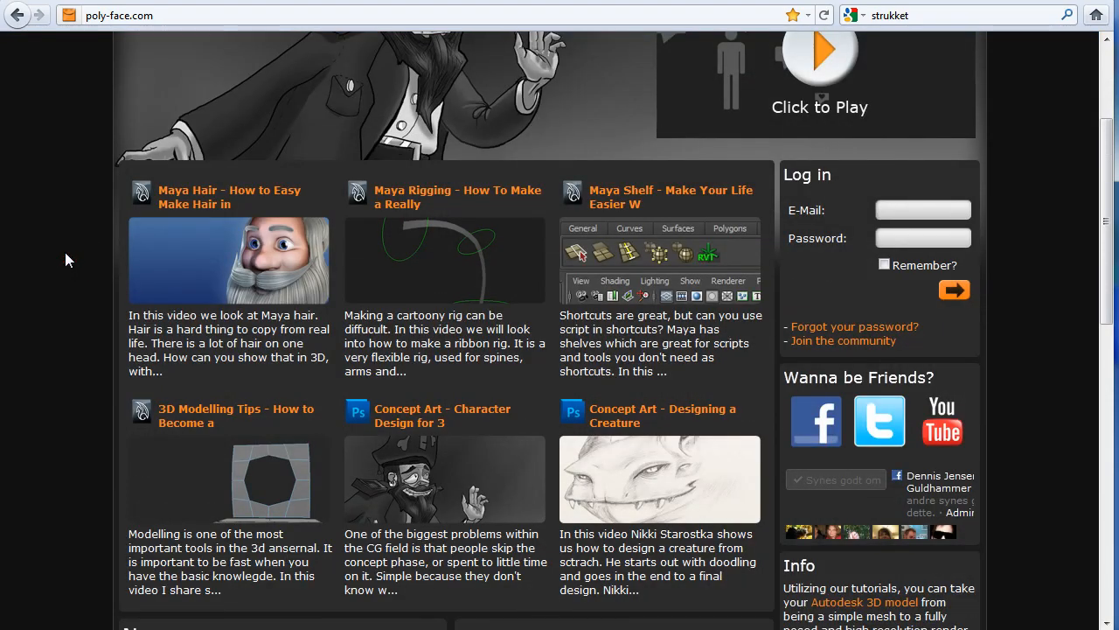
scroll(66, 253, "down", 10)
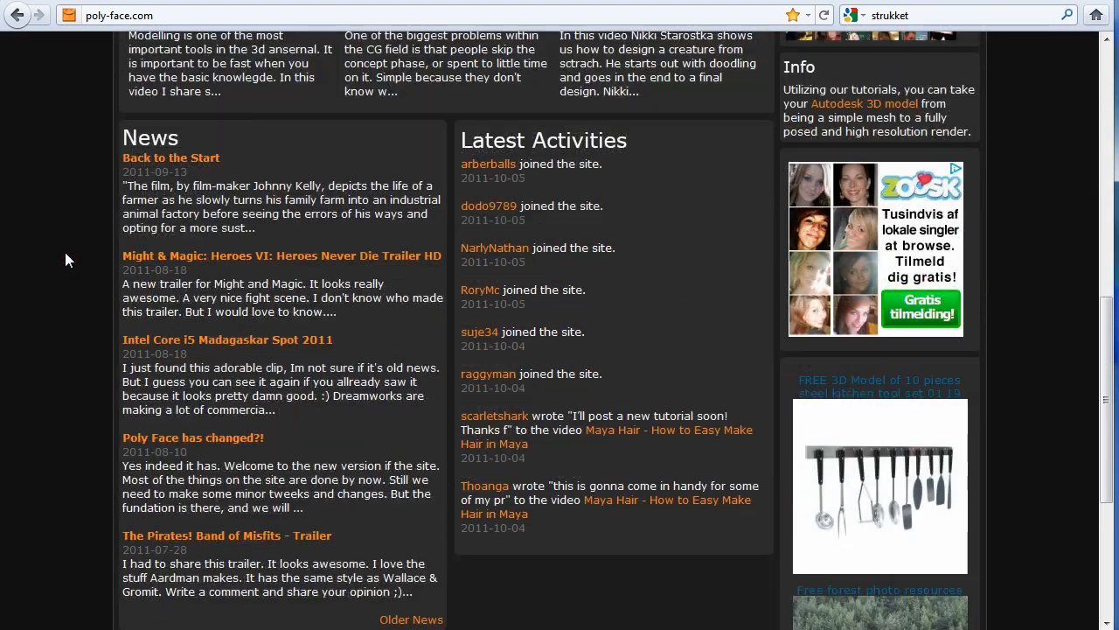
scroll(65, 254, "up", 13)
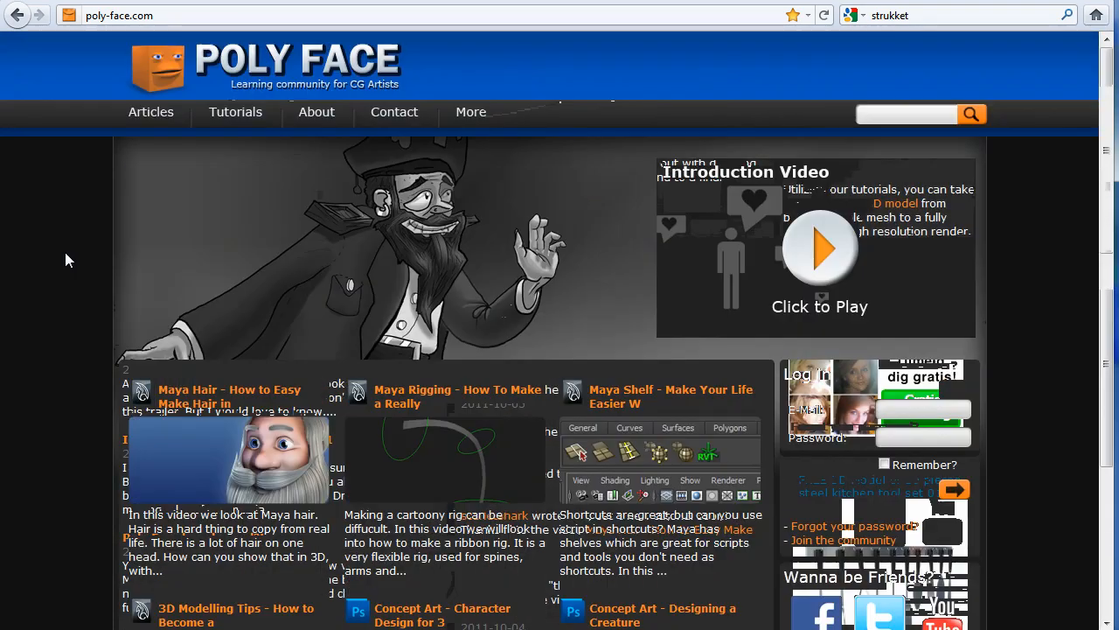
mouse_move(238, 127)
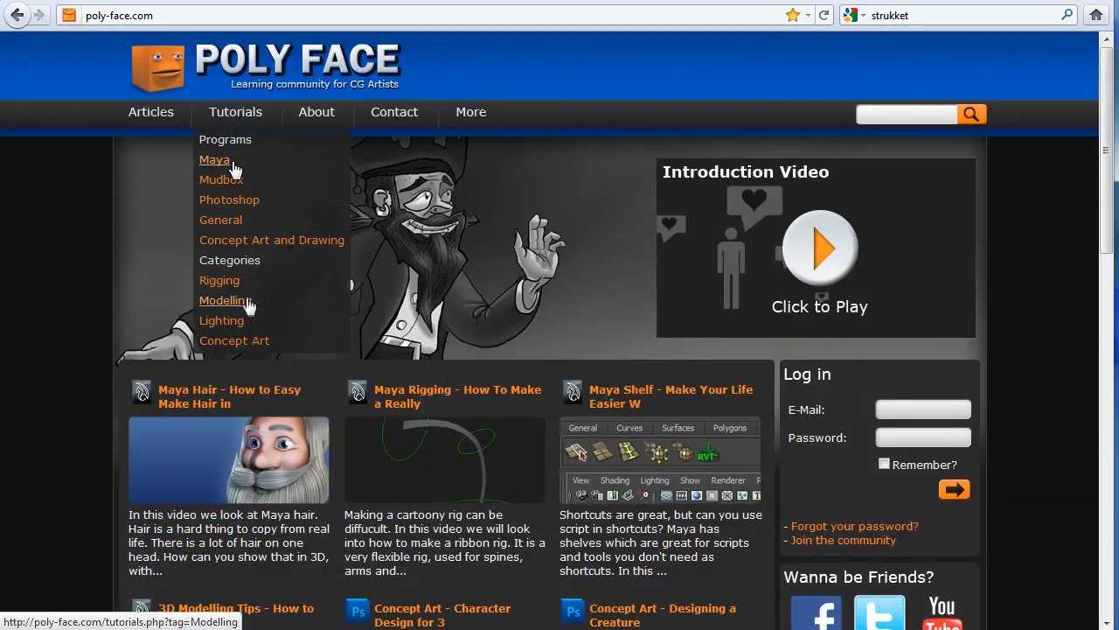
Step: View the site's free registration form and close it without filling it in
left_click(669, 235)
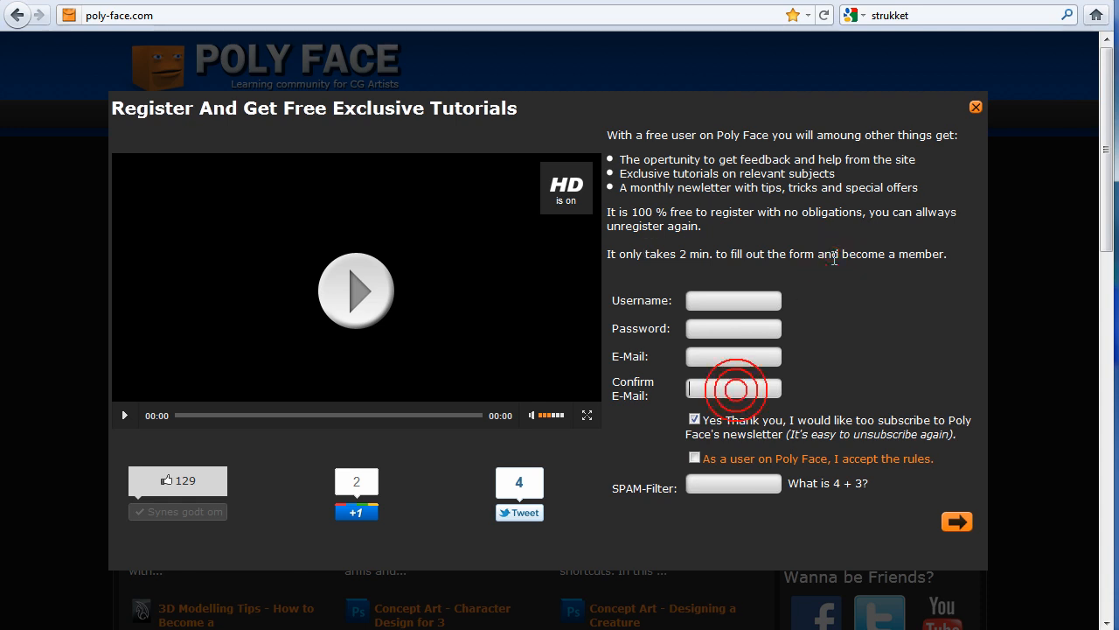
left_click(976, 107)
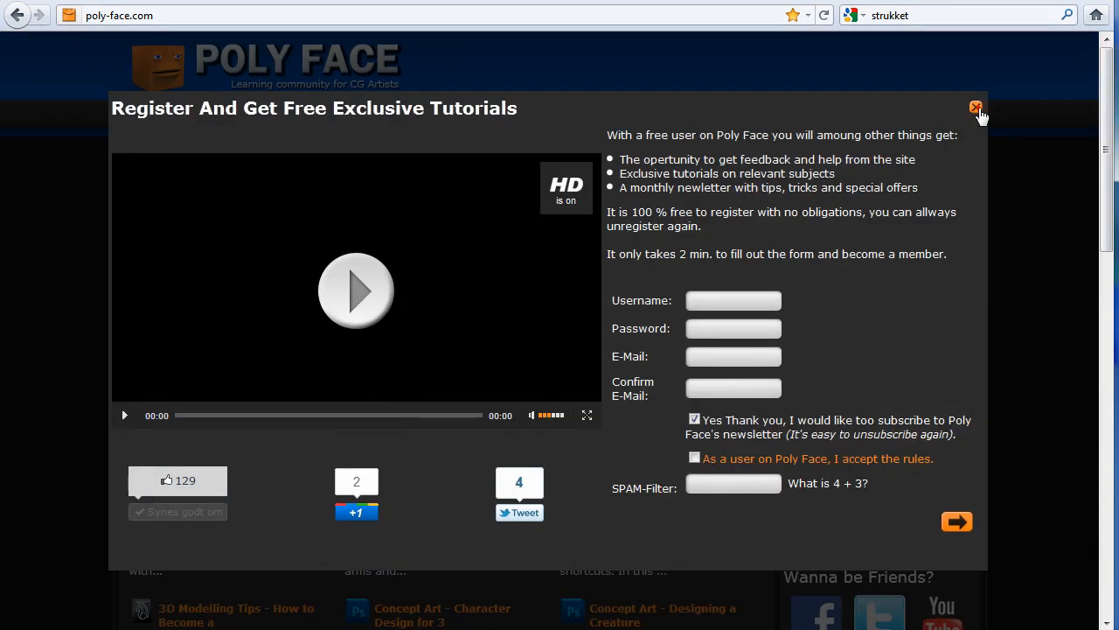
left_click(976, 107)
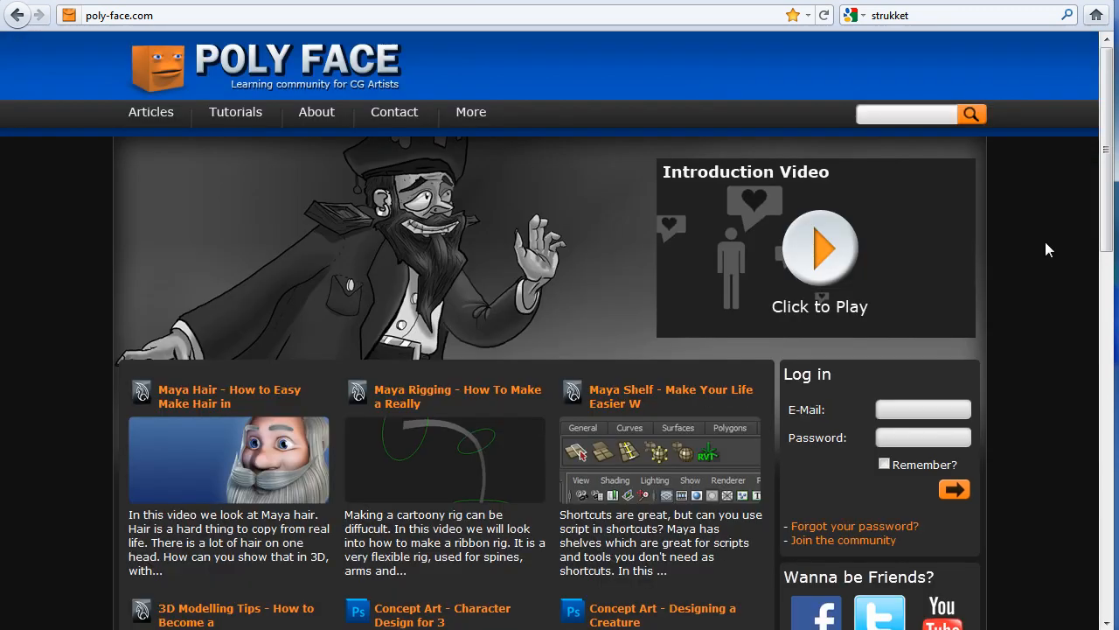